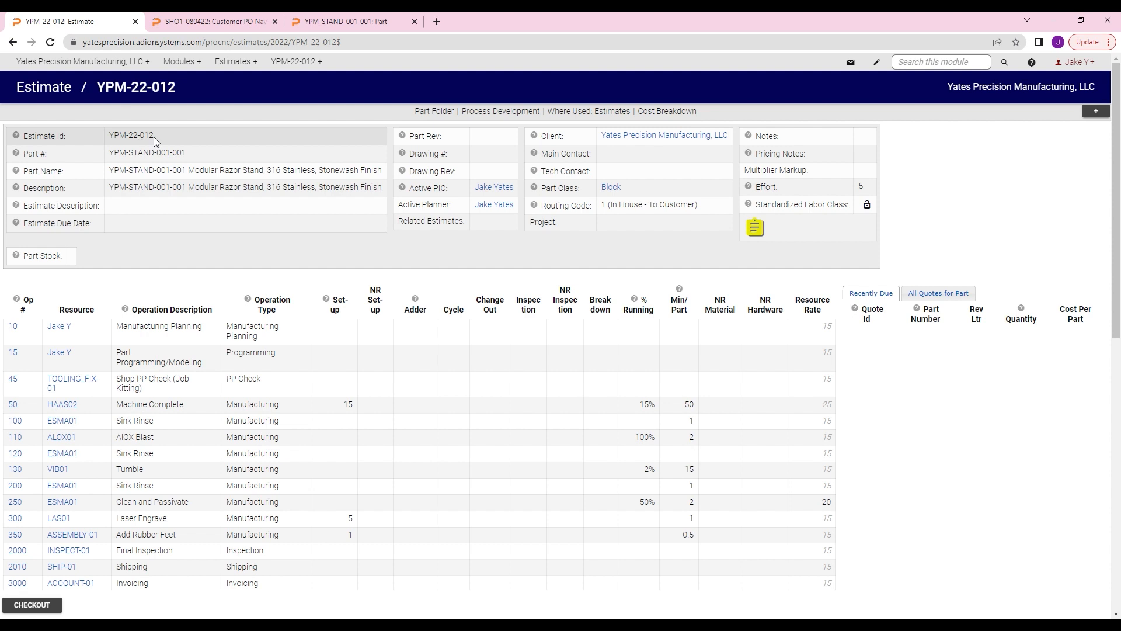
Step: Review the header details and the list of operations on estimate YPM-22-012
mouse_move(154, 141)
mouse_down()
mouse_move(120, 139)
mouse_move(152, 144)
mouse_up()
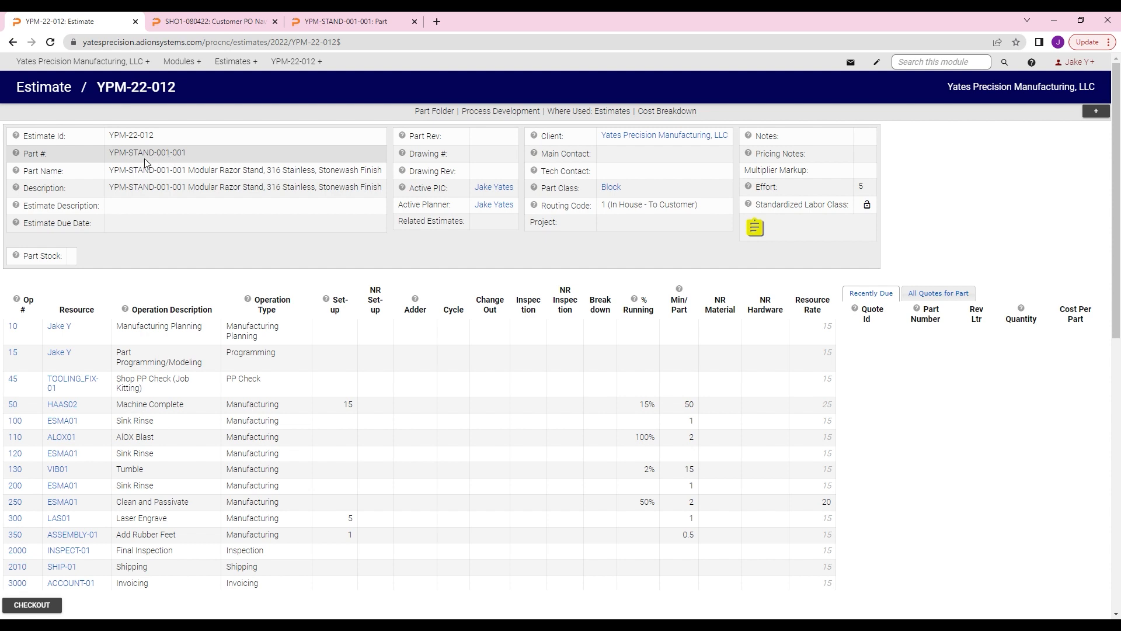
double_click(164, 155)
double_click(185, 156)
click(187, 159)
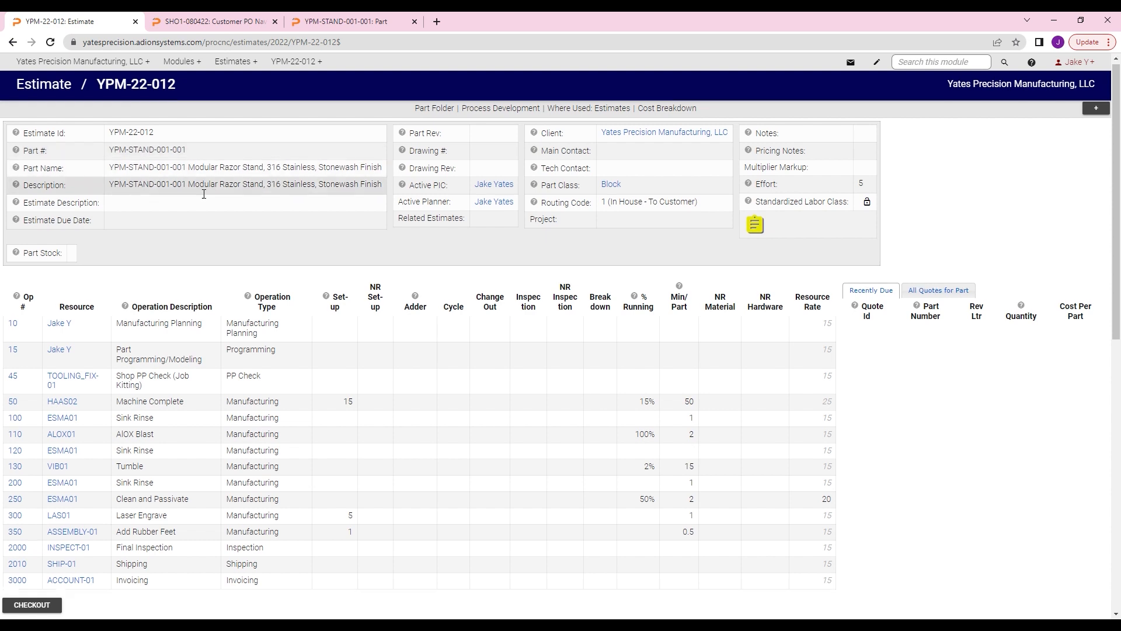
scroll(199, 202, down, 1)
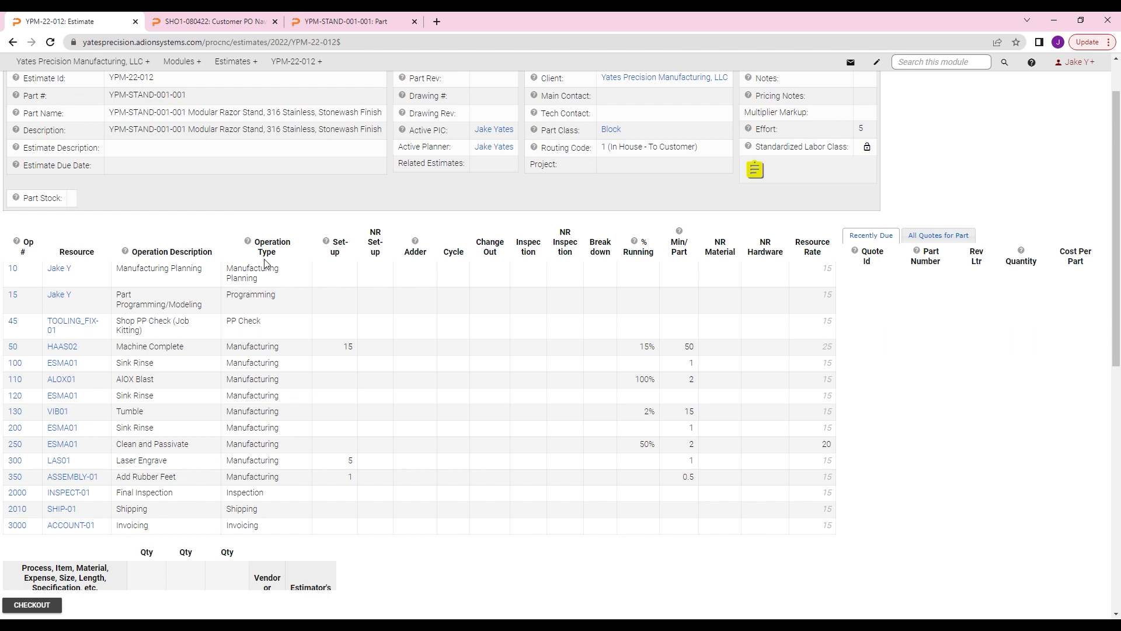
scroll(310, 260, up, 1)
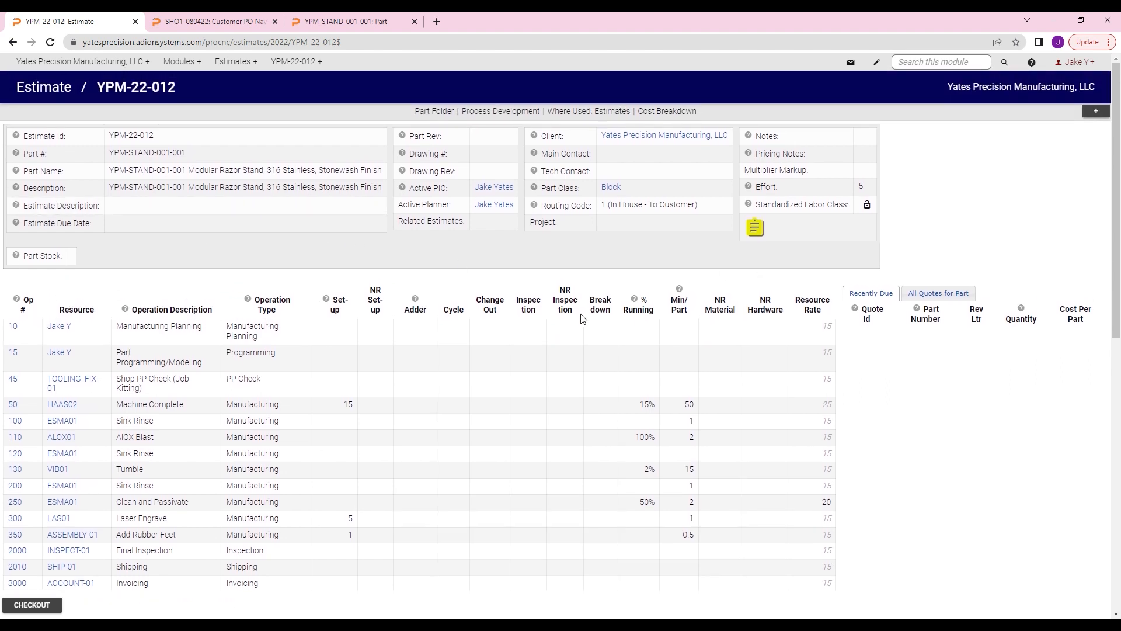
scroll(581, 318, down, 1)
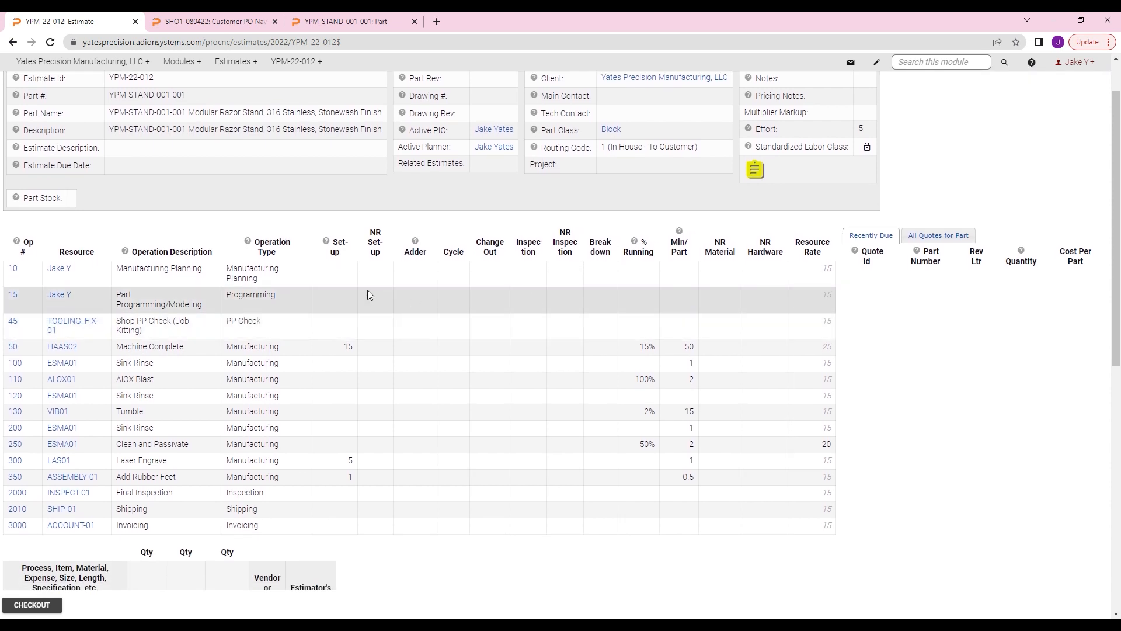
scroll(358, 286, down, 1)
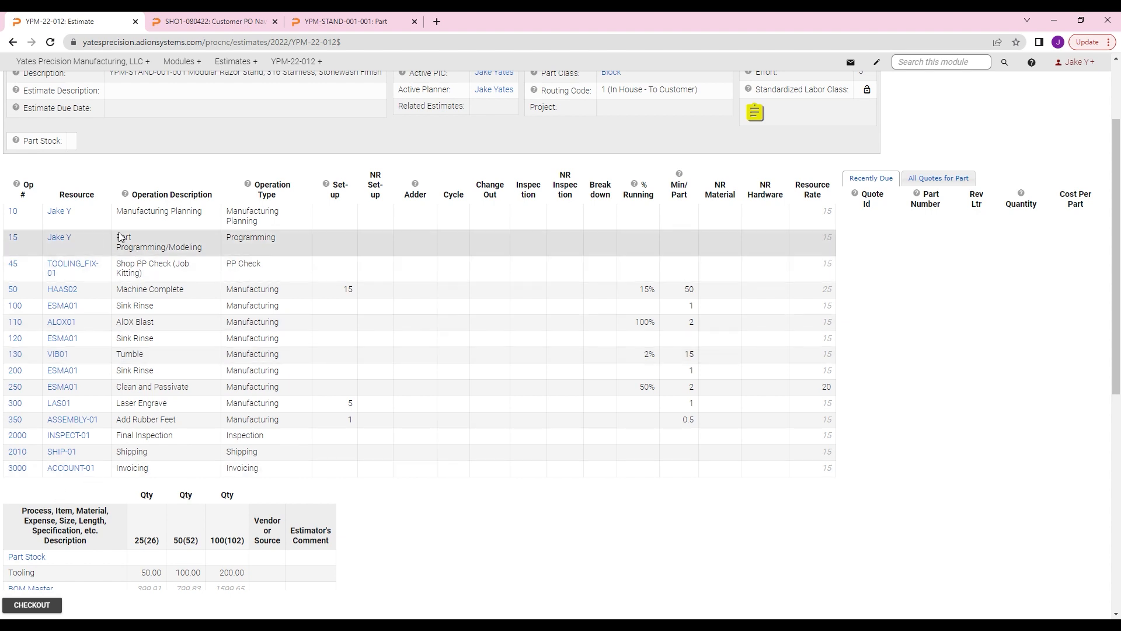
scroll(222, 228, up, 1)
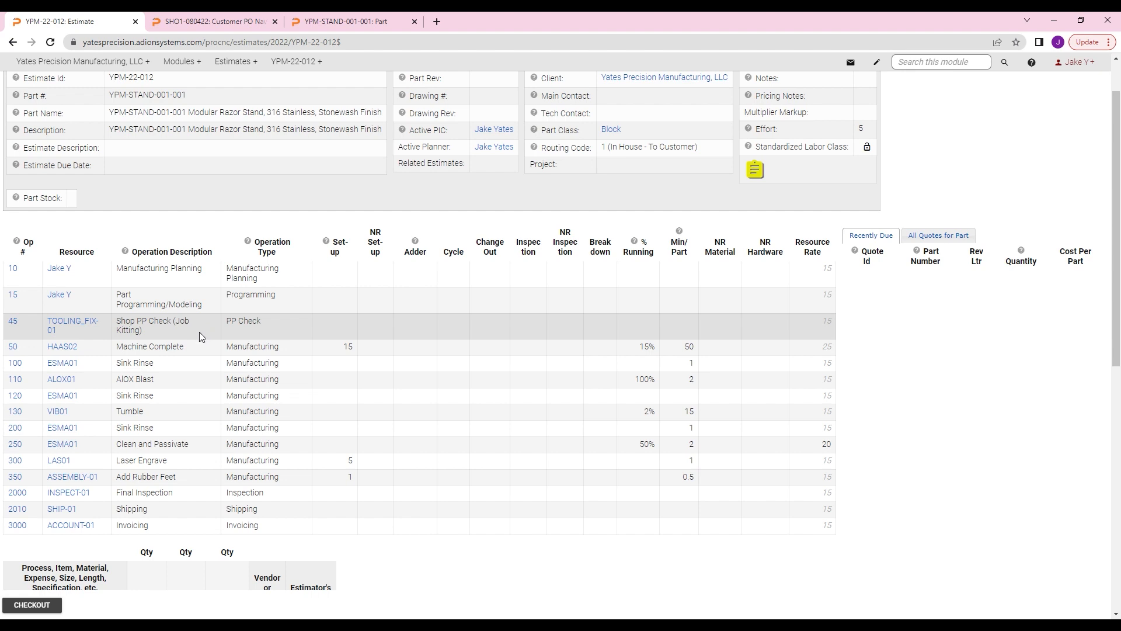
Step: View the details of Op 45, Shop PP Check (Job Kitting), and return to the estimate
drag(231, 325, 235, 326)
click(235, 327)
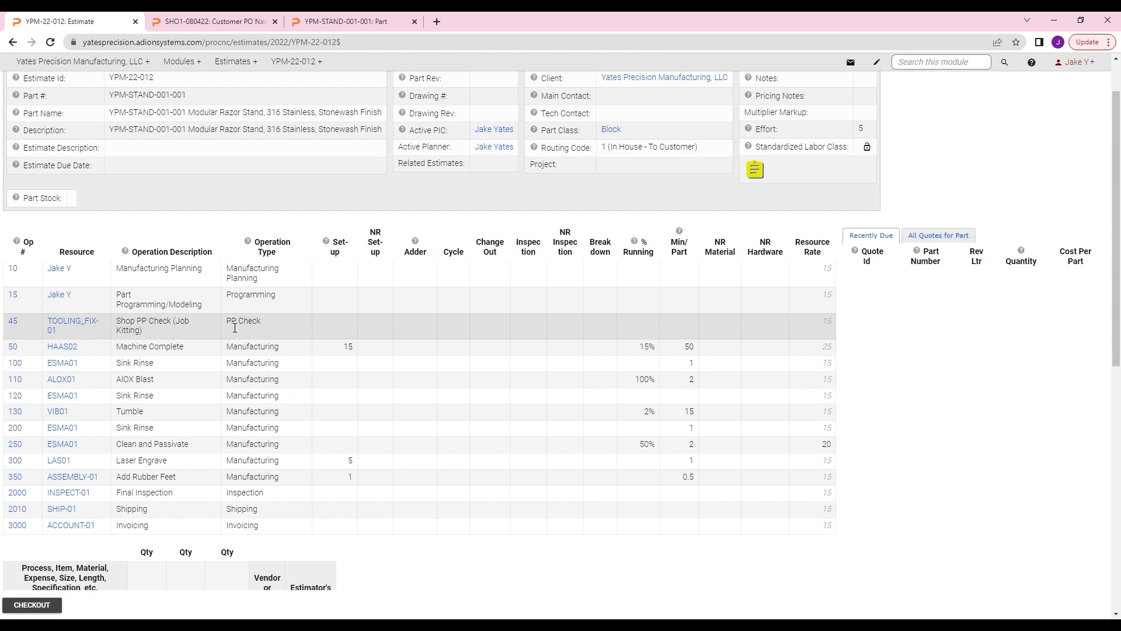
click(17, 323)
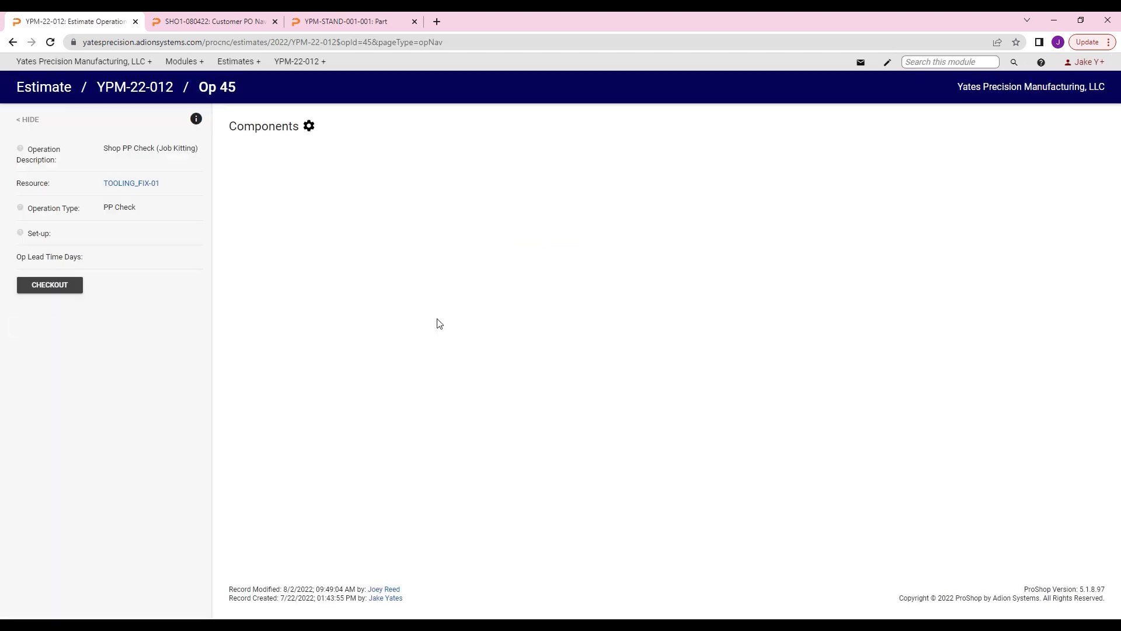
key(alt+Left)
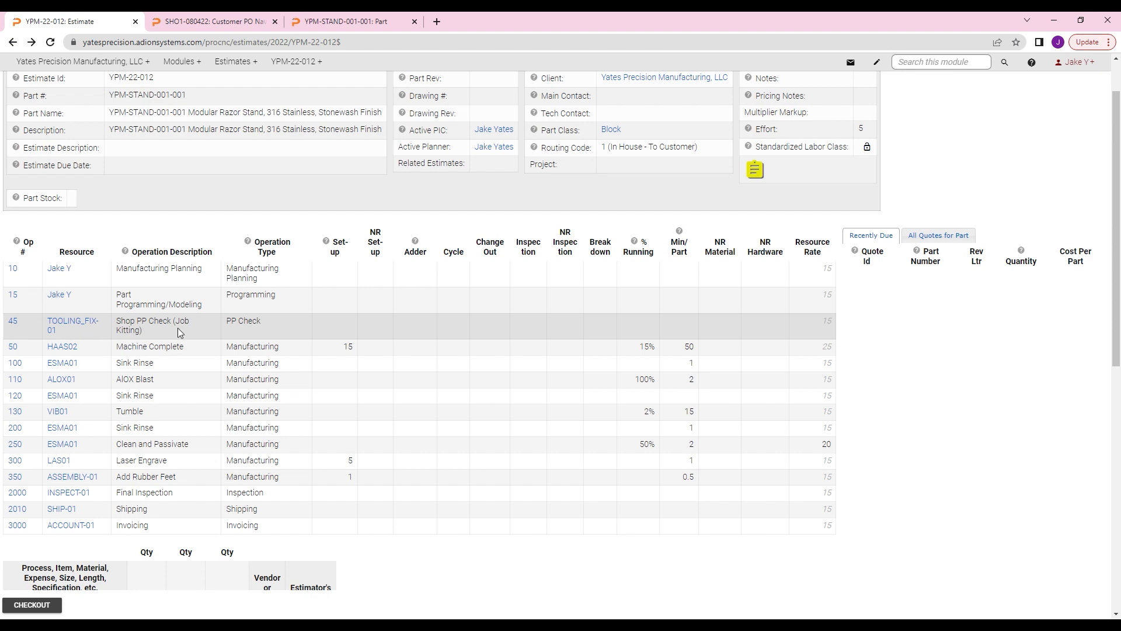
Step: Check out estimate YPM-22-012 for editing and bring up its editable operations table
scroll(186, 336, down, 1)
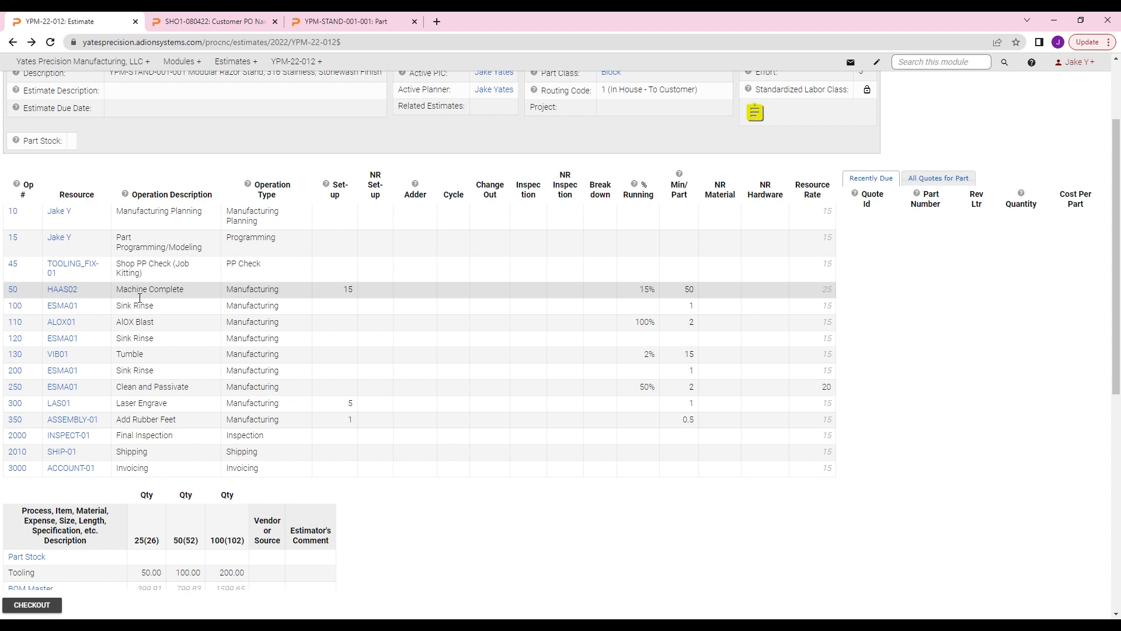
click(56, 604)
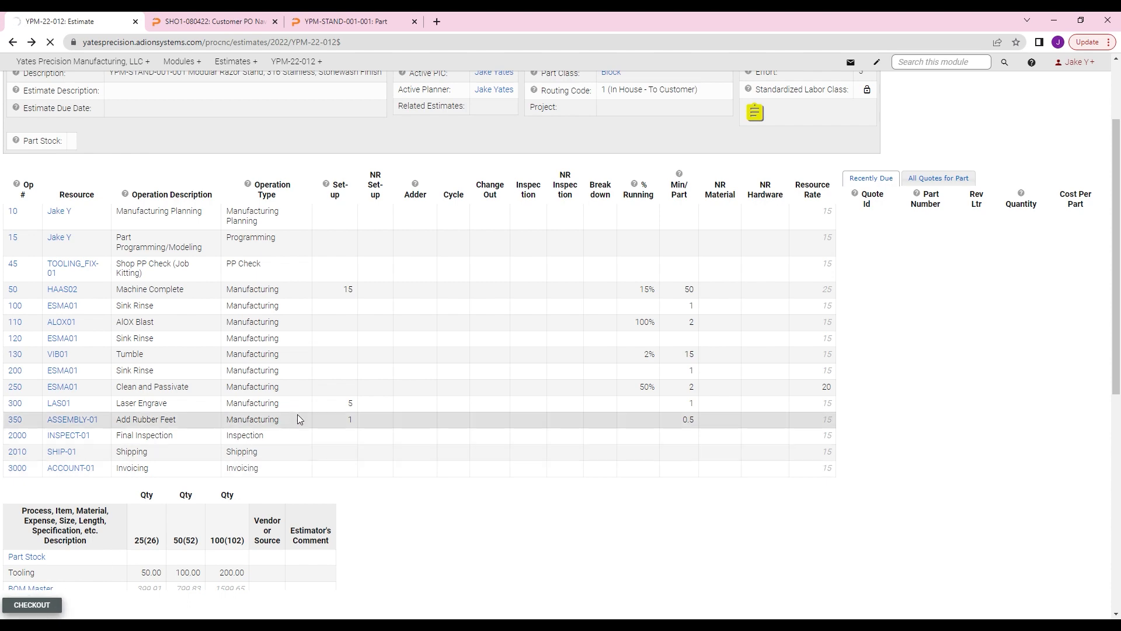
scroll(403, 375, down, 1)
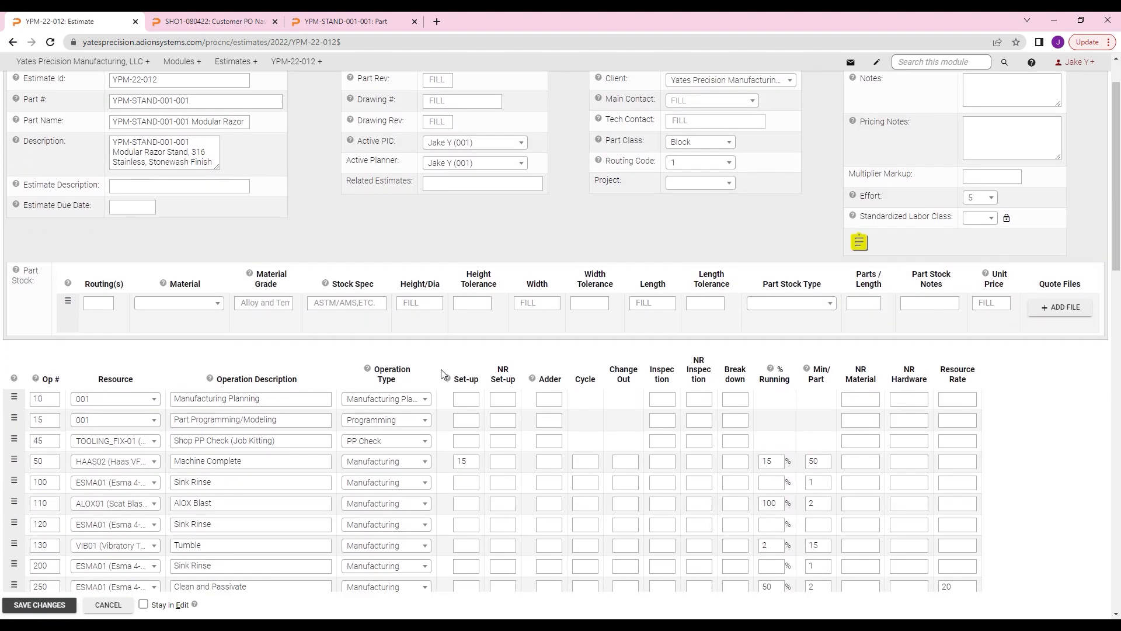
scroll(455, 370, down, 3)
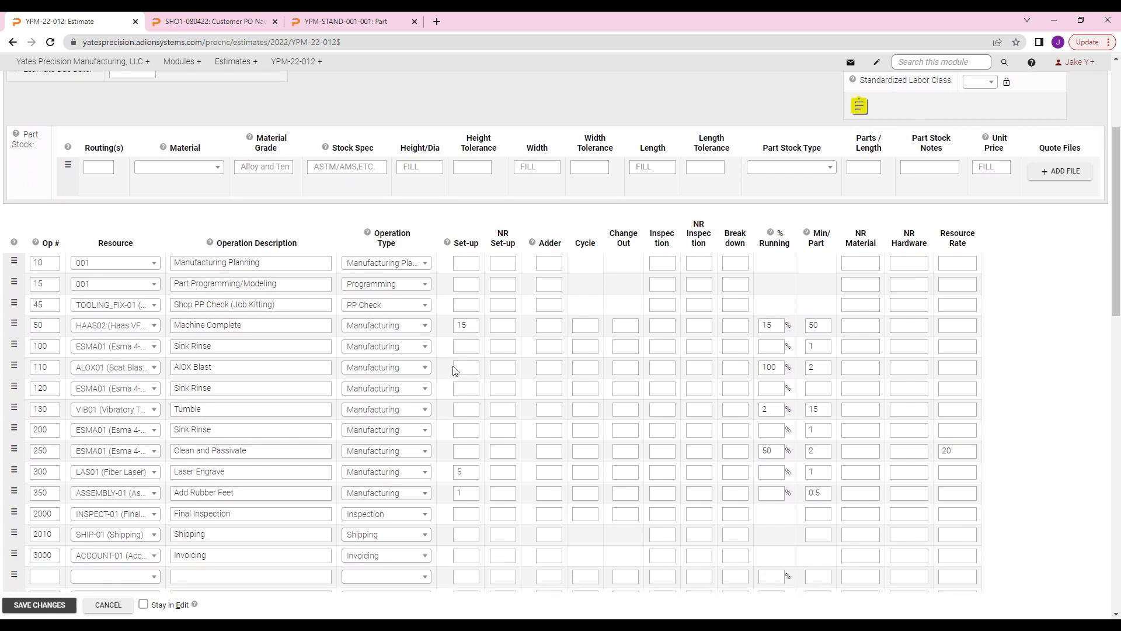
scroll(455, 370, down, 1)
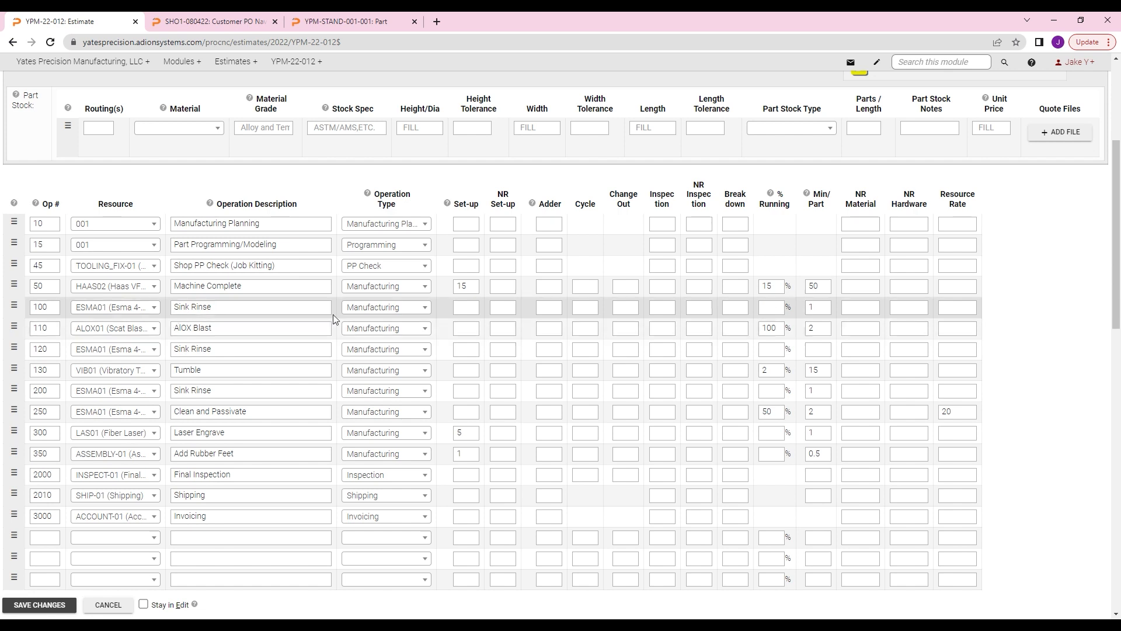
Step: Examine the set-up time and % running entries of the Op 50 Machine Complete operation
double_click(476, 295)
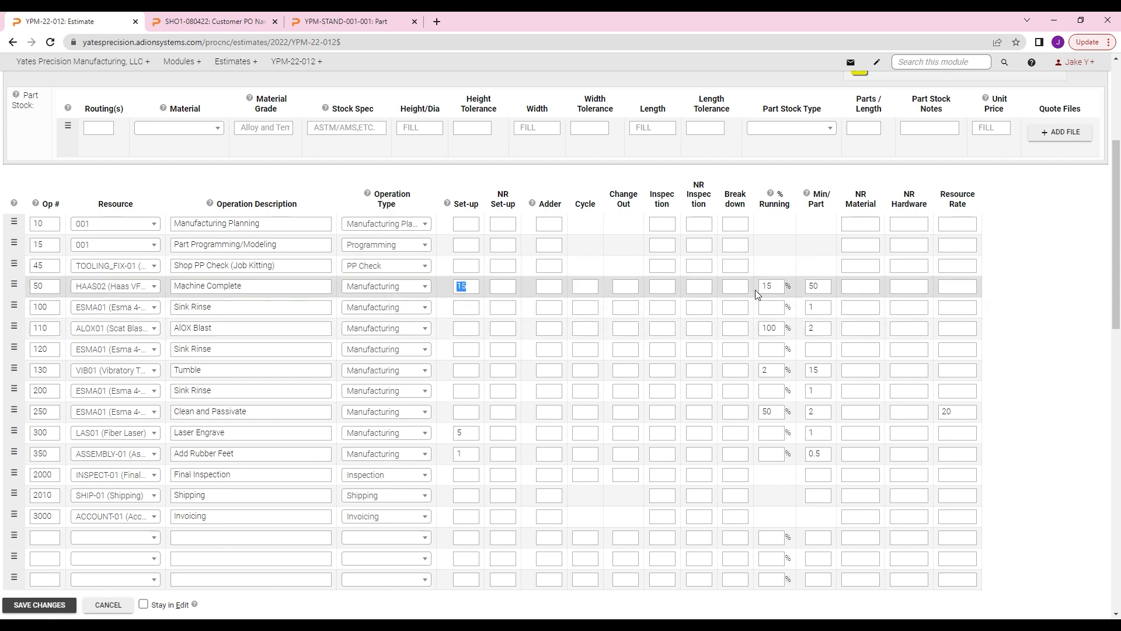
double_click(778, 292)
click(784, 292)
click(779, 294)
double_click(780, 294)
click(783, 293)
scroll(670, 287, up, 1)
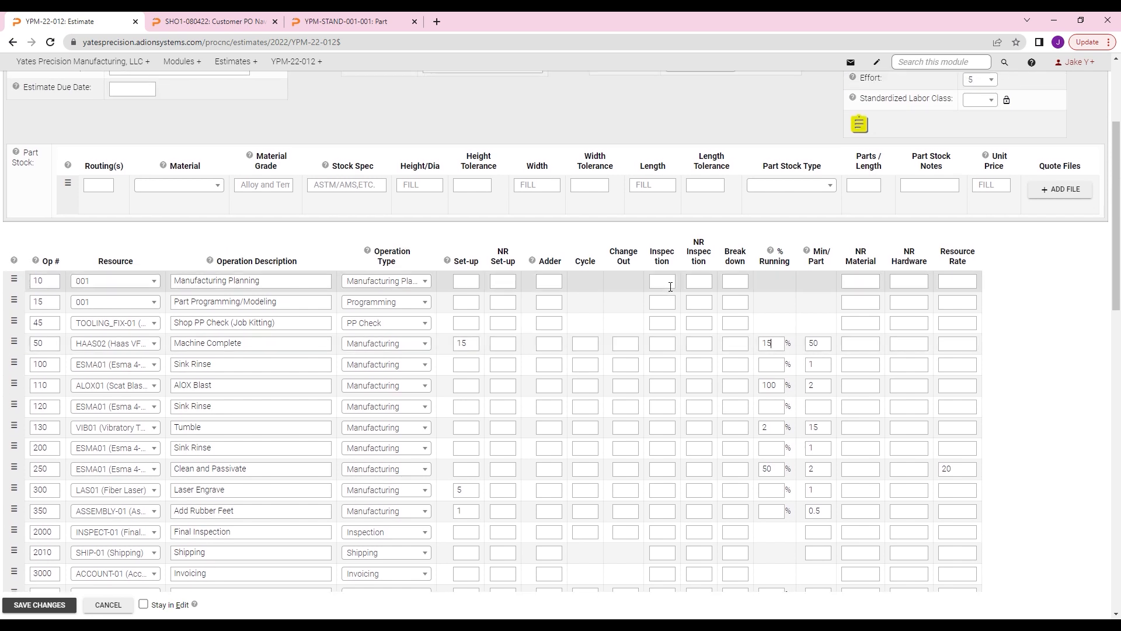
scroll(671, 288, down, 1)
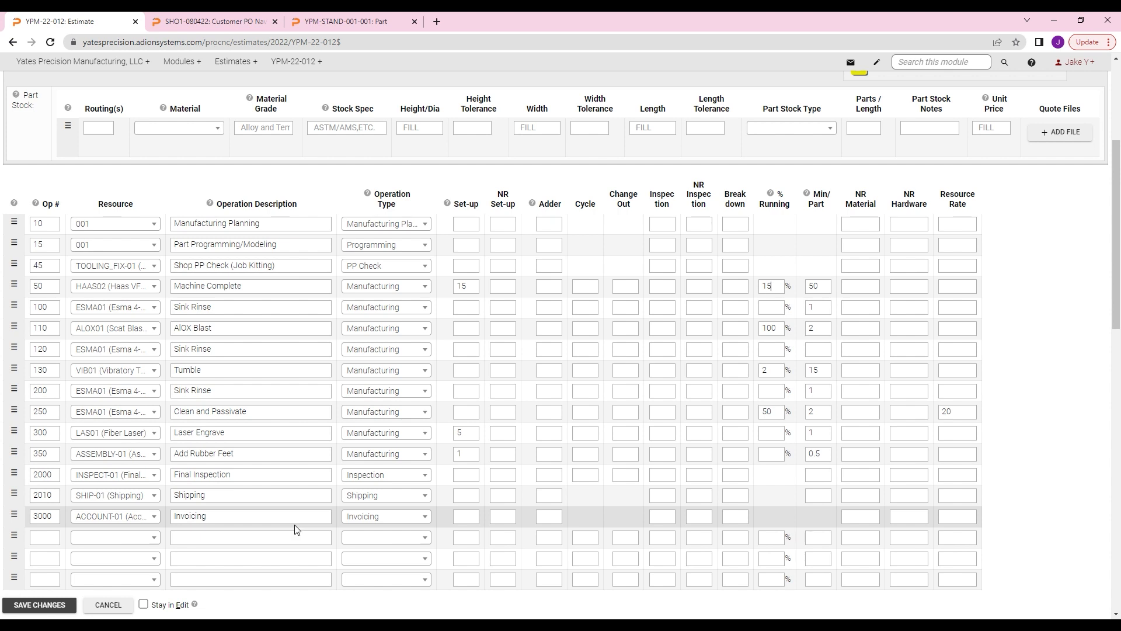
Step: Examine the estimate's quantity breaks, material and tooling costs, markup, scrap rates and customer quote conditions
scroll(294, 529, down, 1)
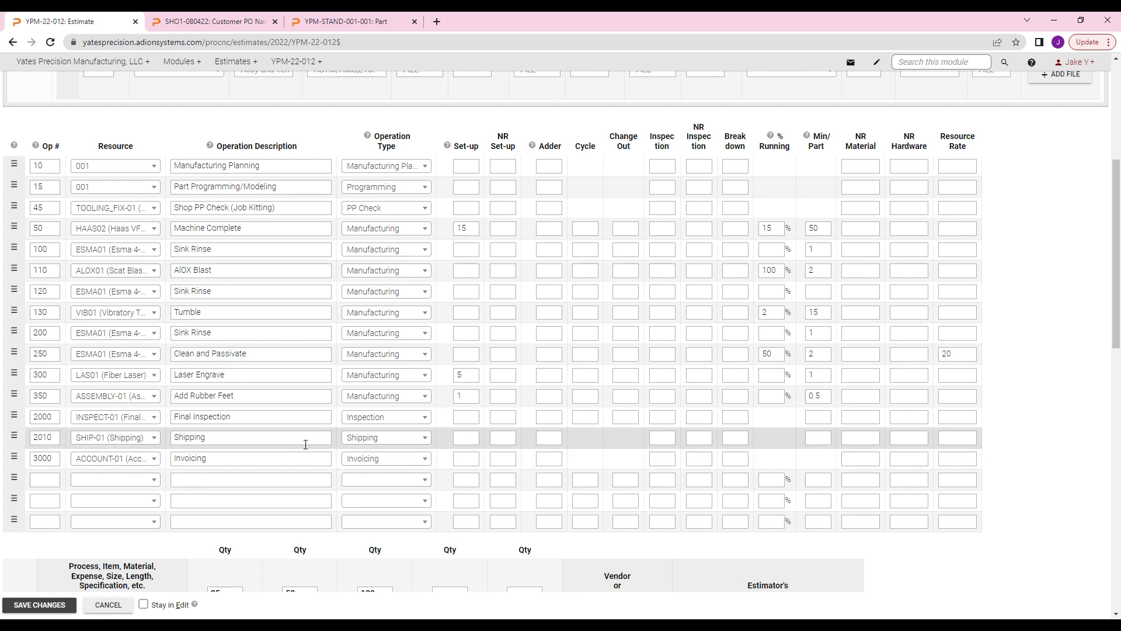
scroll(533, 427, down, 5)
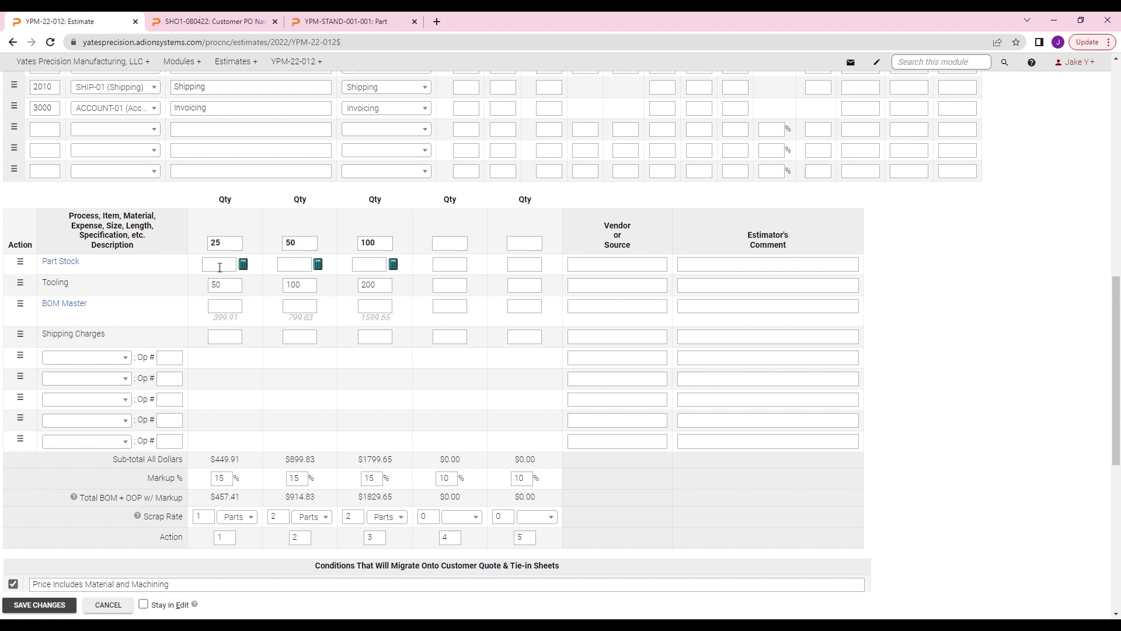
scroll(251, 289, up, 2)
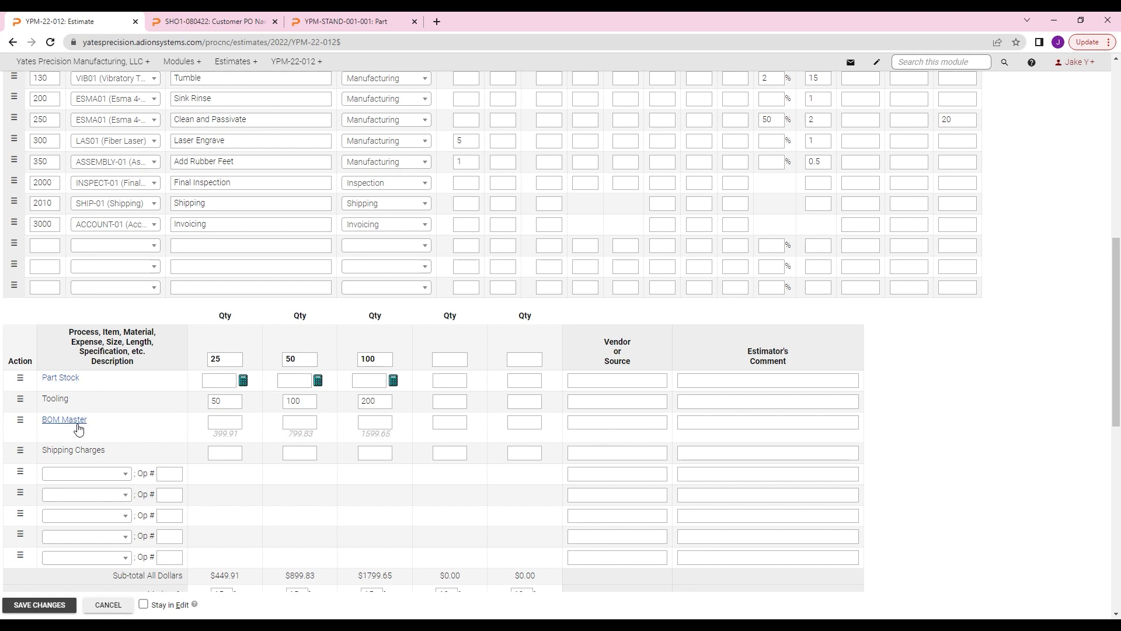
scroll(323, 437, down, 1)
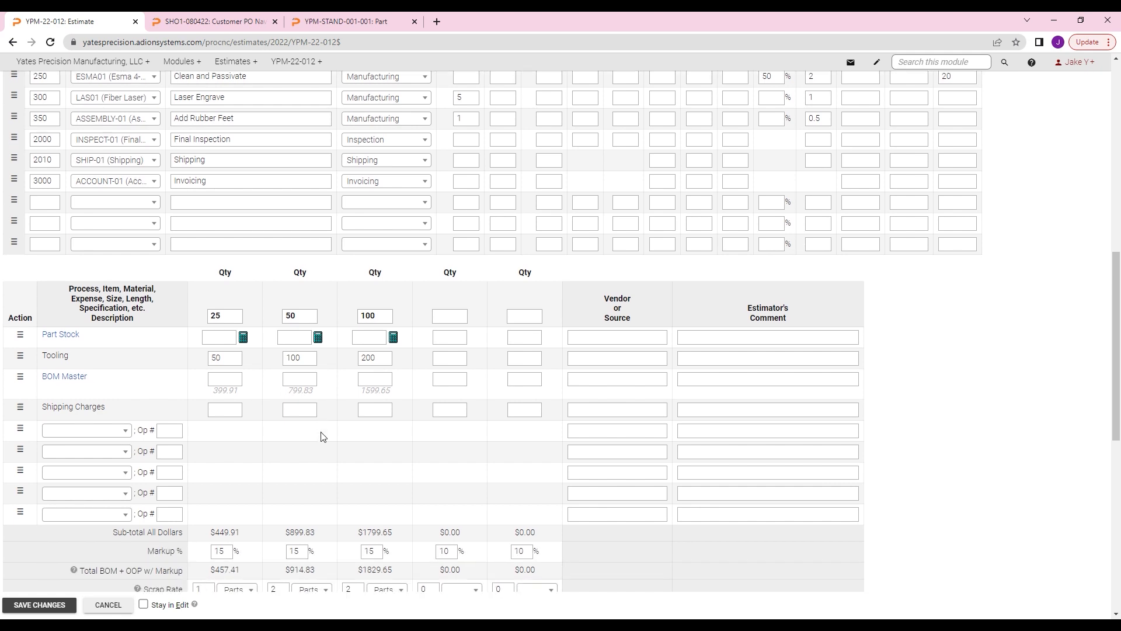
scroll(323, 437, down, 2)
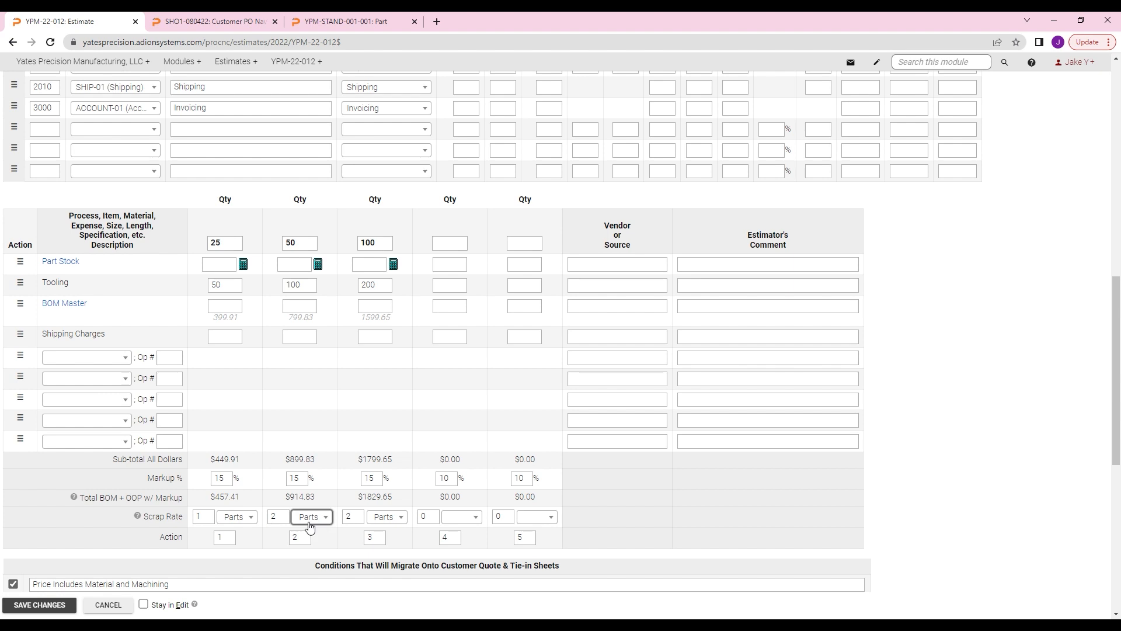
scroll(310, 520, down, 4)
scroll(384, 502, down, 1)
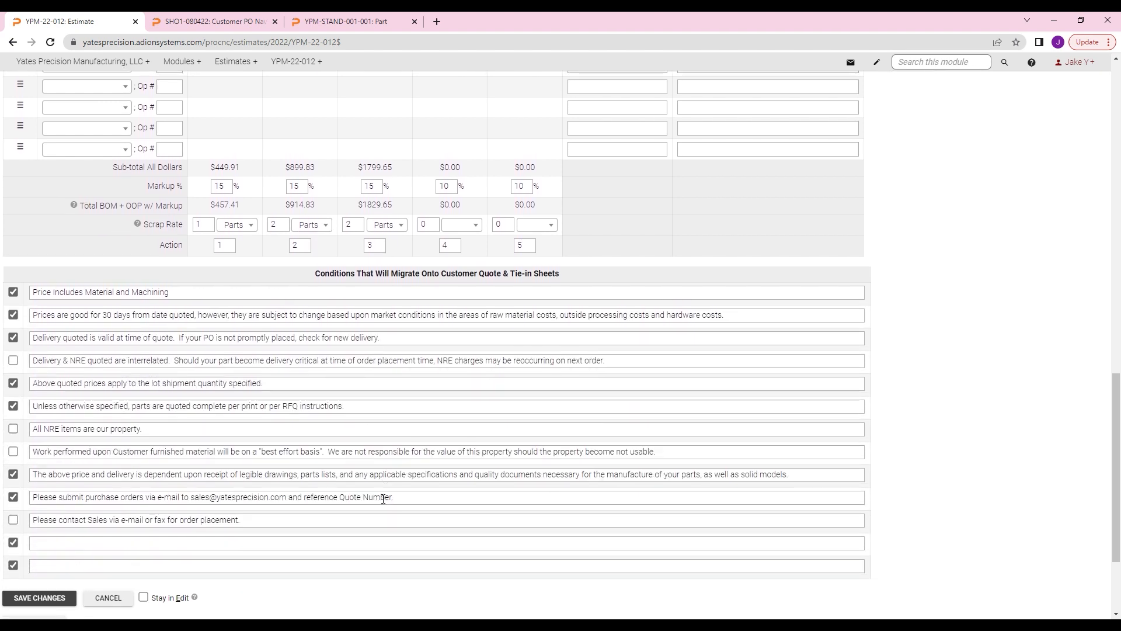
scroll(207, 348, down, 2)
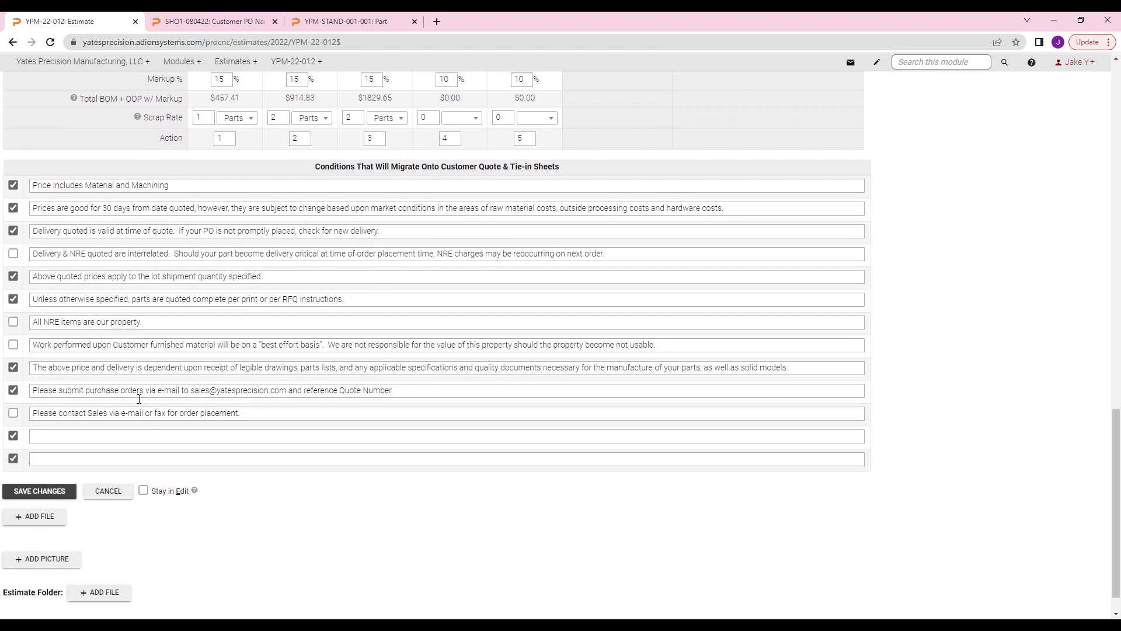
scroll(177, 339, up, 15)
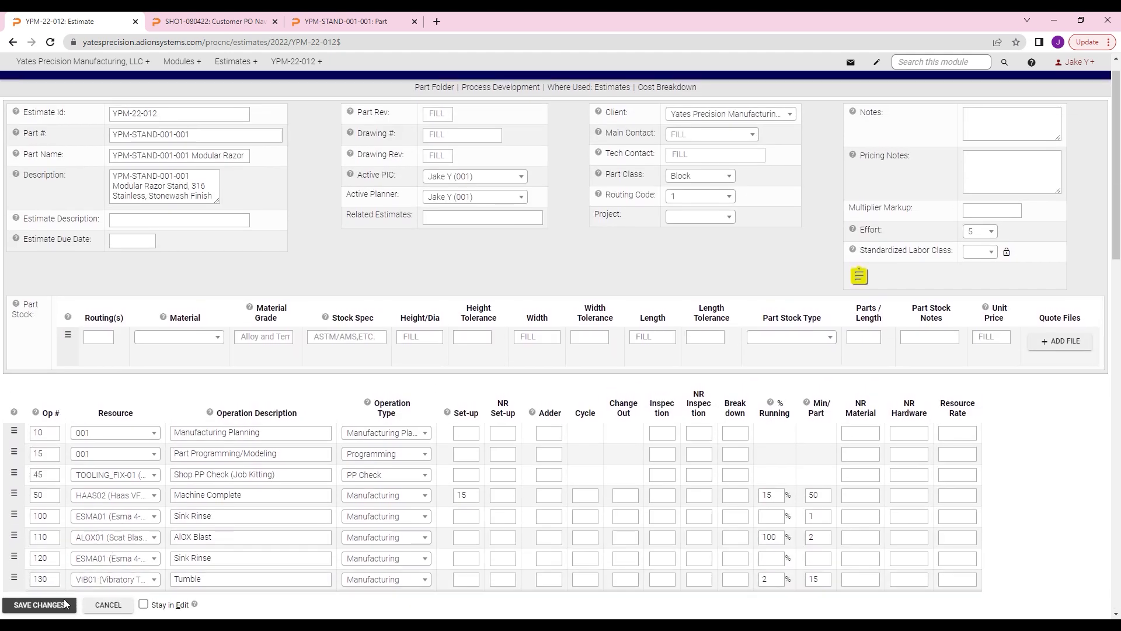
Step: Save the estimate and leave edit mode
click(65, 603)
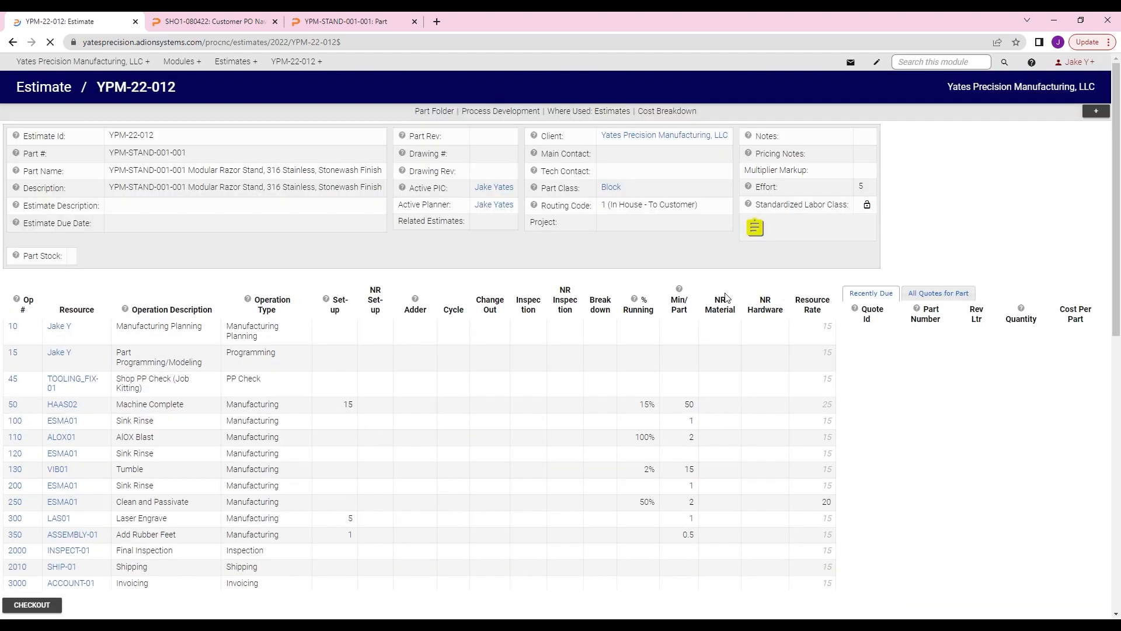
scroll(519, 283, down, 3)
scroll(519, 283, up, 3)
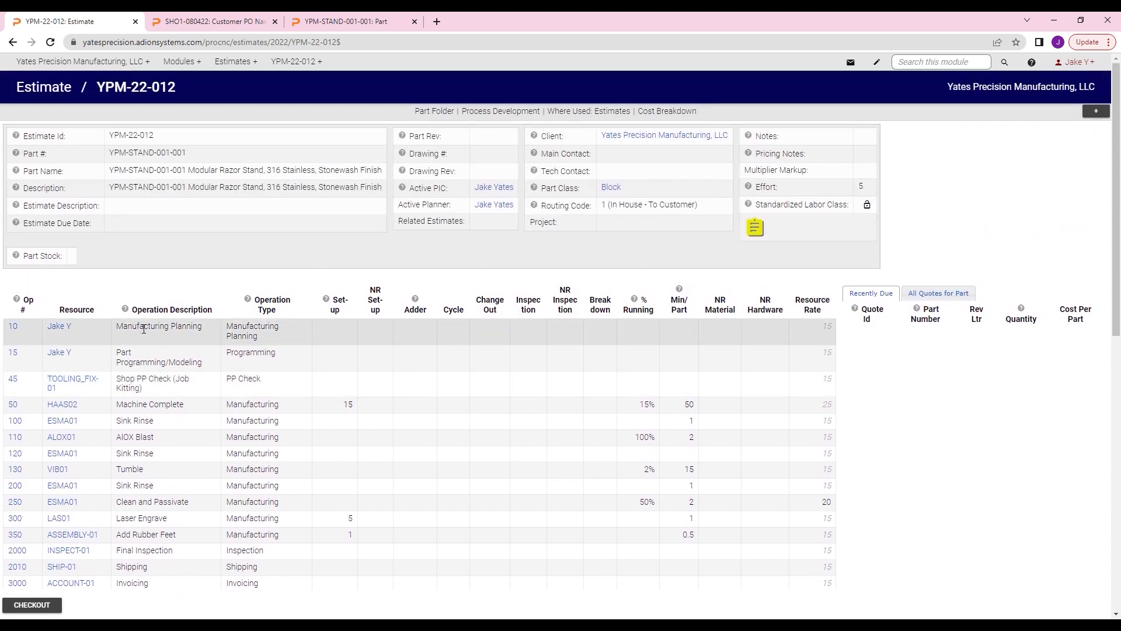
Step: Open the estimate's BOM Master, inspect the COTS record of Op 50's raw material MAT-49, and close that record
click(757, 229)
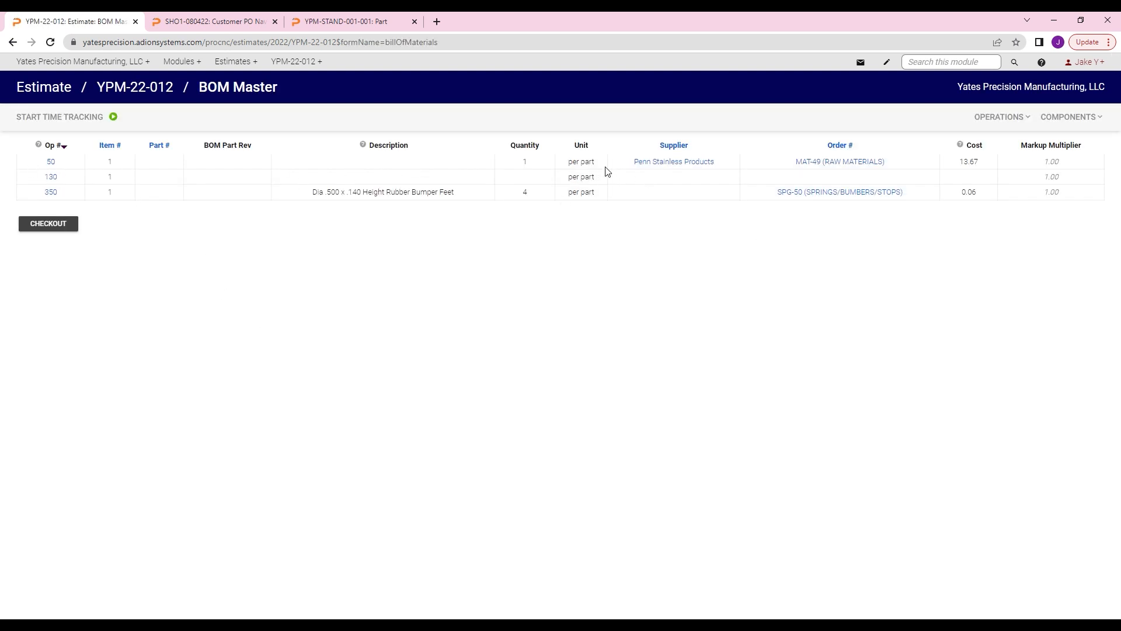
mouse_move(860, 169)
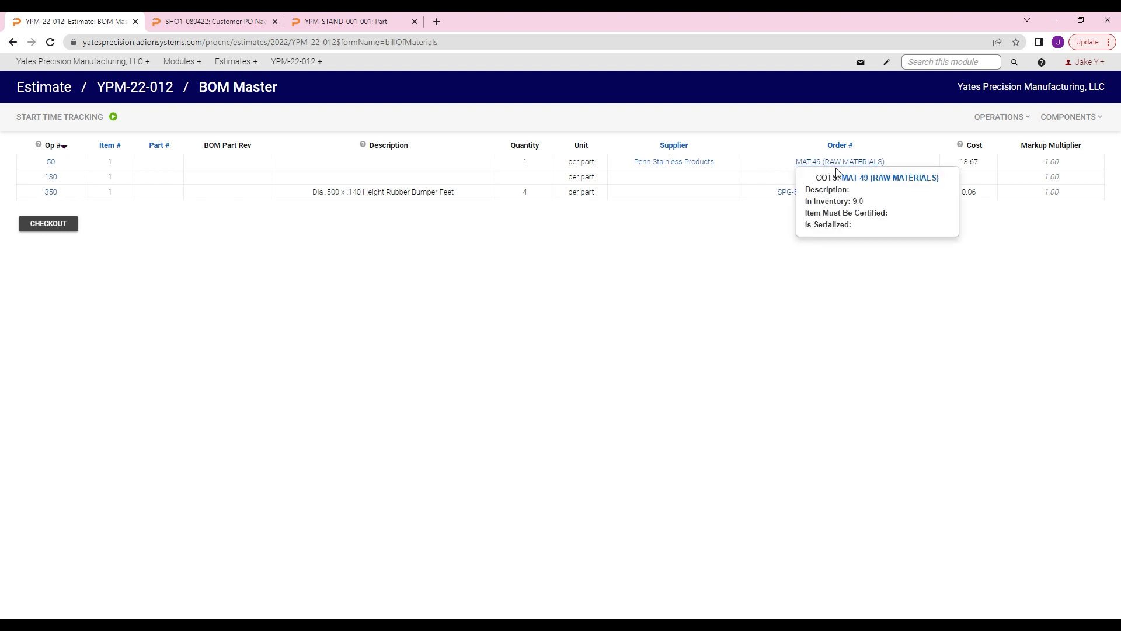
ctrl+click(837, 173)
click(210, 21)
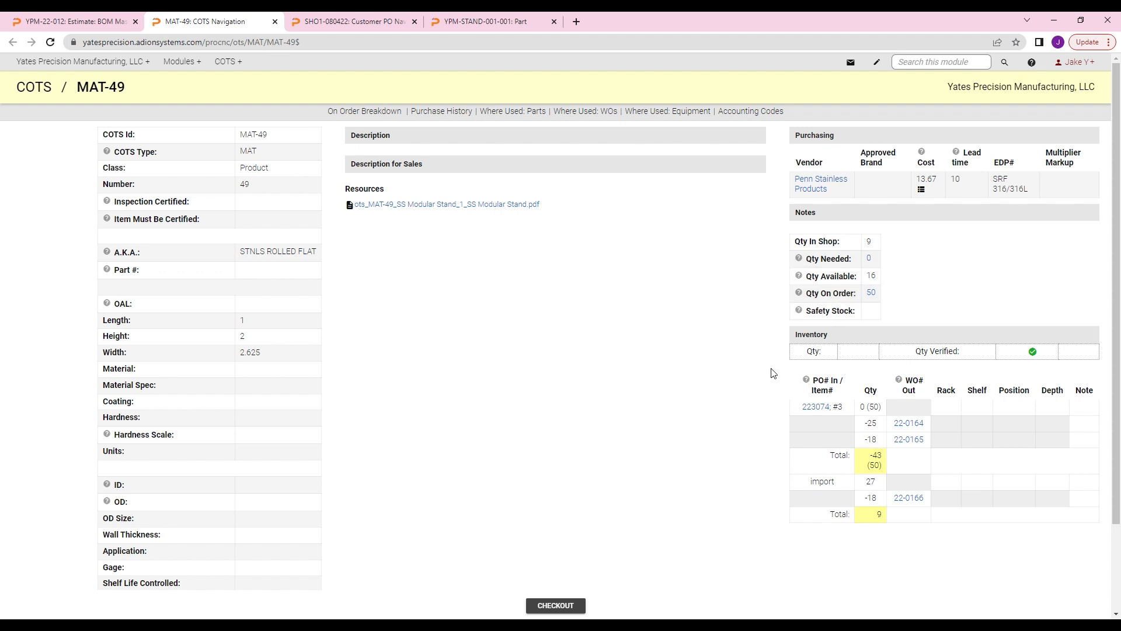
scroll(768, 373, down, 2)
scroll(771, 375, up, 2)
click(275, 21)
Step: Return to the main page of estimate YPM-22-012 and reopen its BOM Master
click(235, 61)
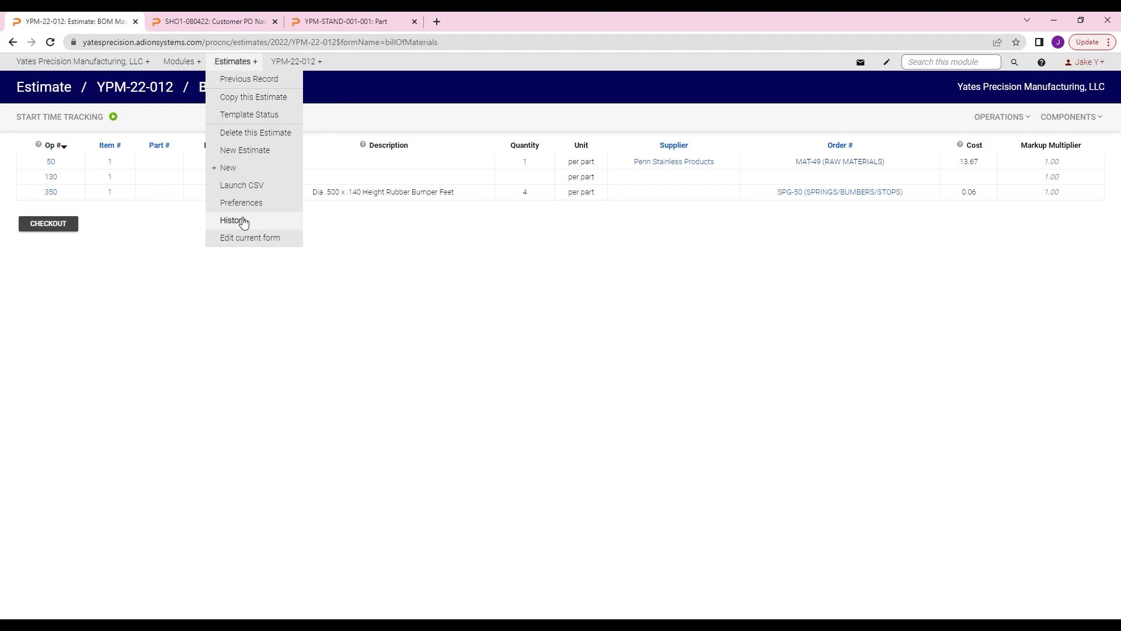
click(477, 351)
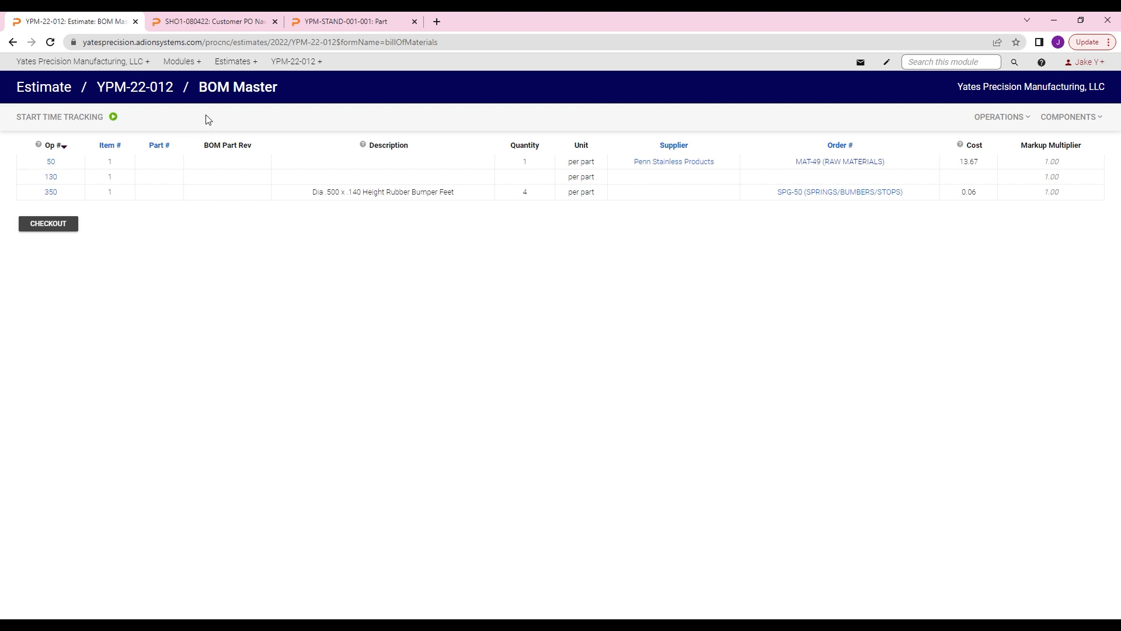
click(147, 93)
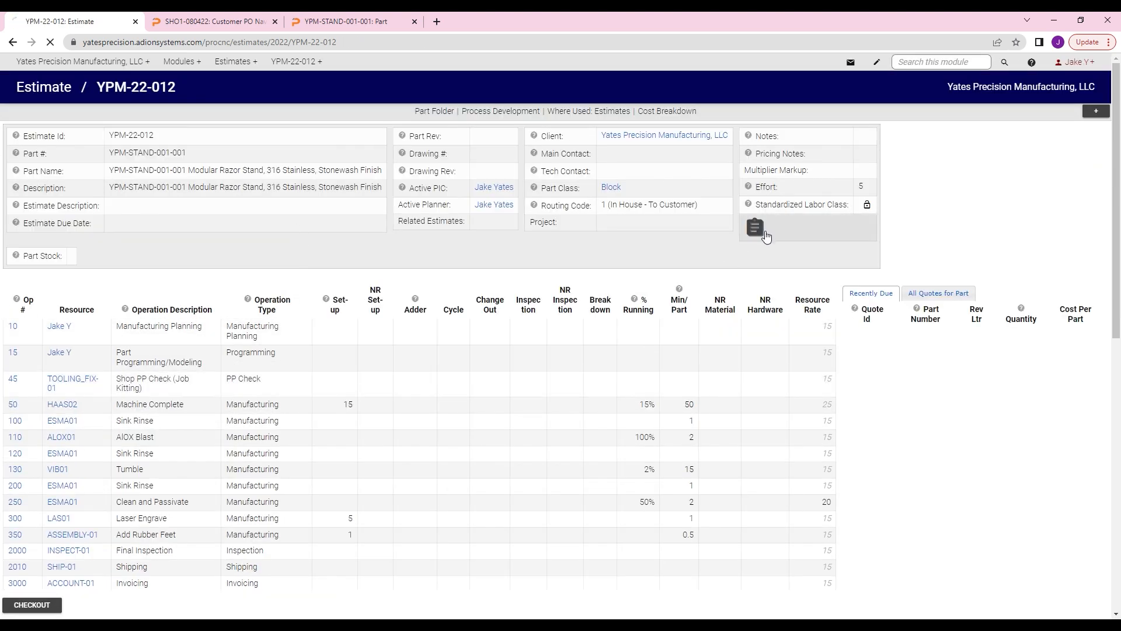
click(766, 233)
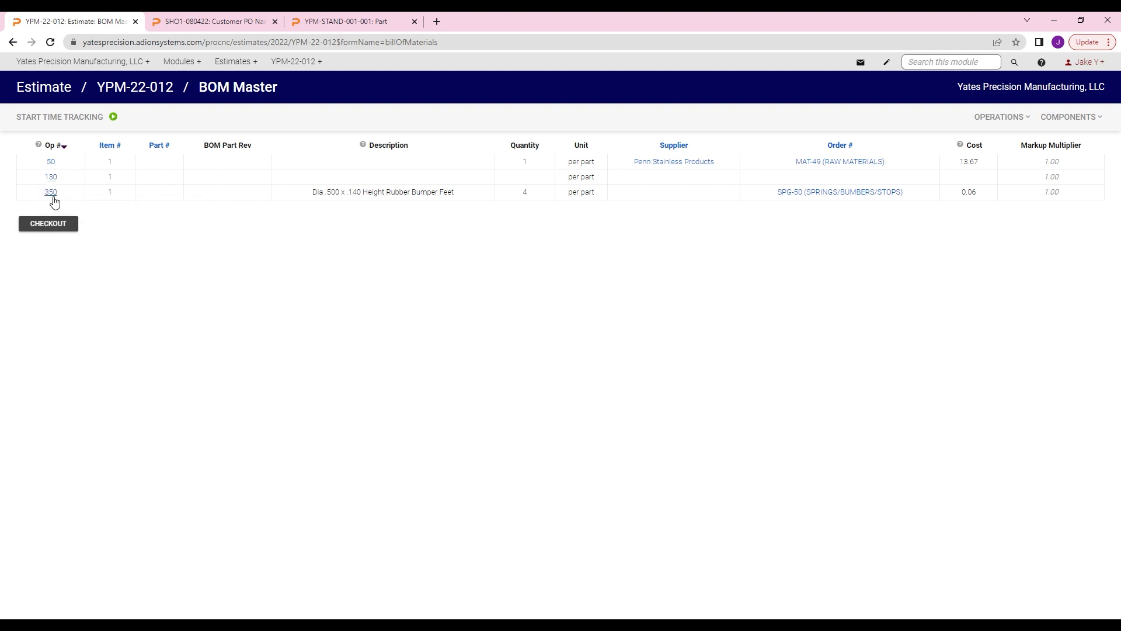
Step: View the COTS record SPG-50 for the rubber bumper feet used in Op 350
mouse_move(54, 201)
click(835, 208)
mouse_move(488, 330)
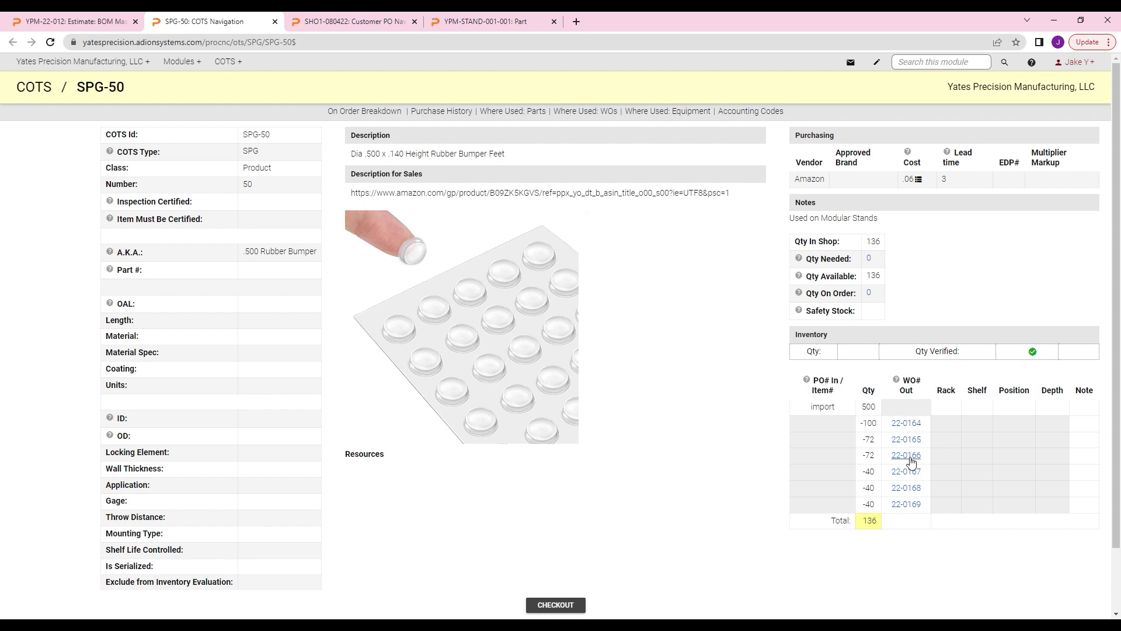
Step: Review the inventory quantities and work order withdrawals on the SPG-50 record, and close that record
scroll(658, 457, down, 1)
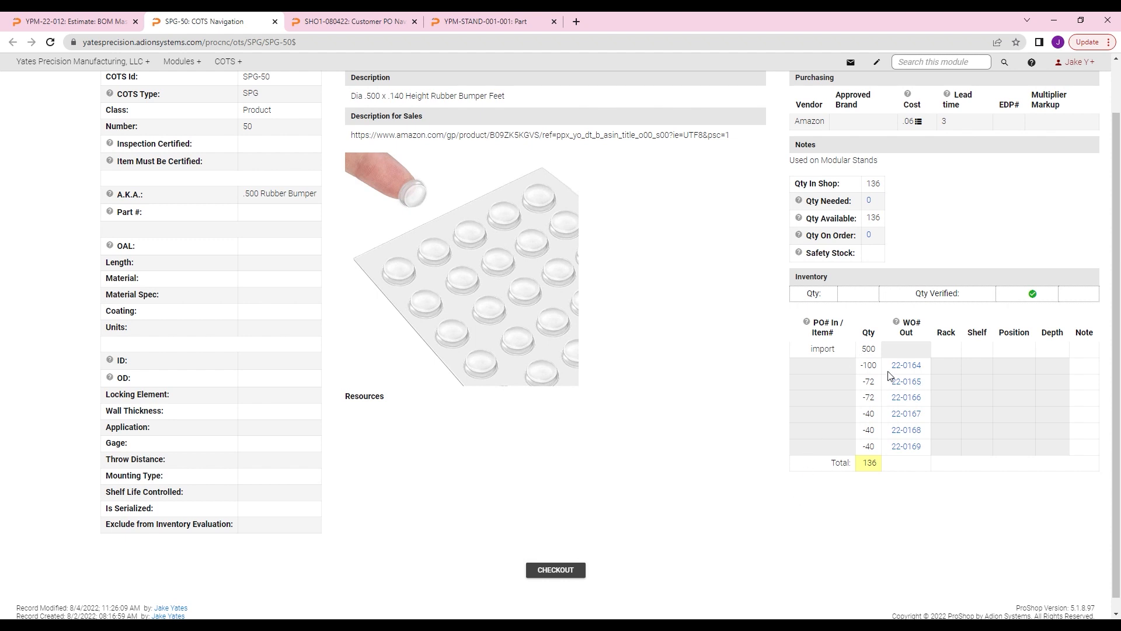
drag(876, 468, 859, 464)
click(595, 439)
scroll(601, 377, up, 1)
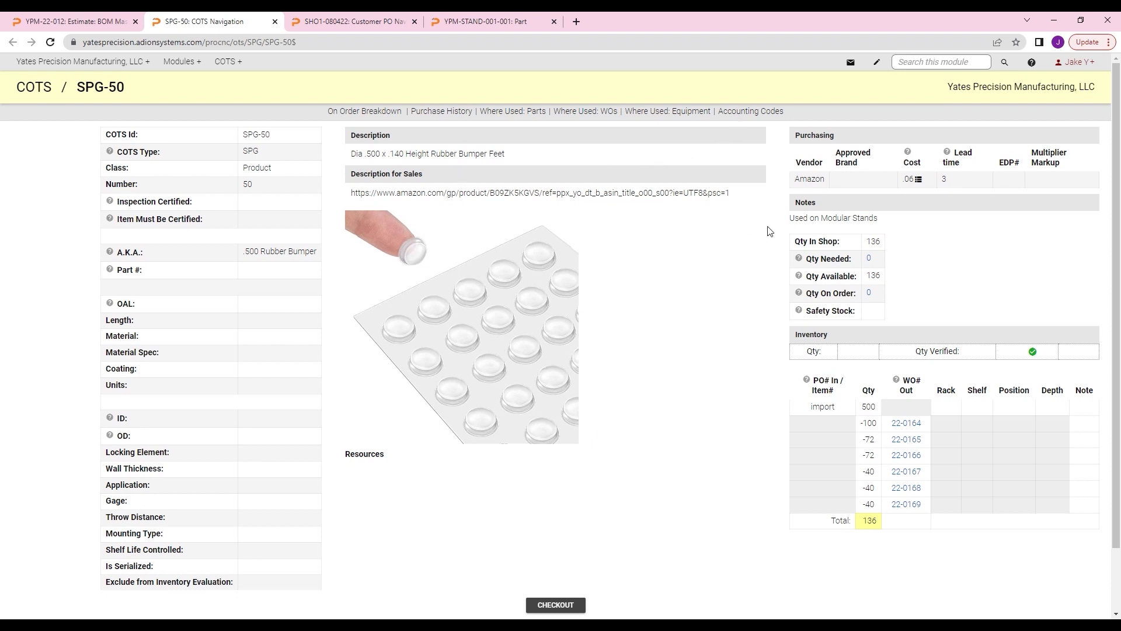
scroll(374, 380, down, 1)
scroll(287, 278, up, 1)
click(275, 22)
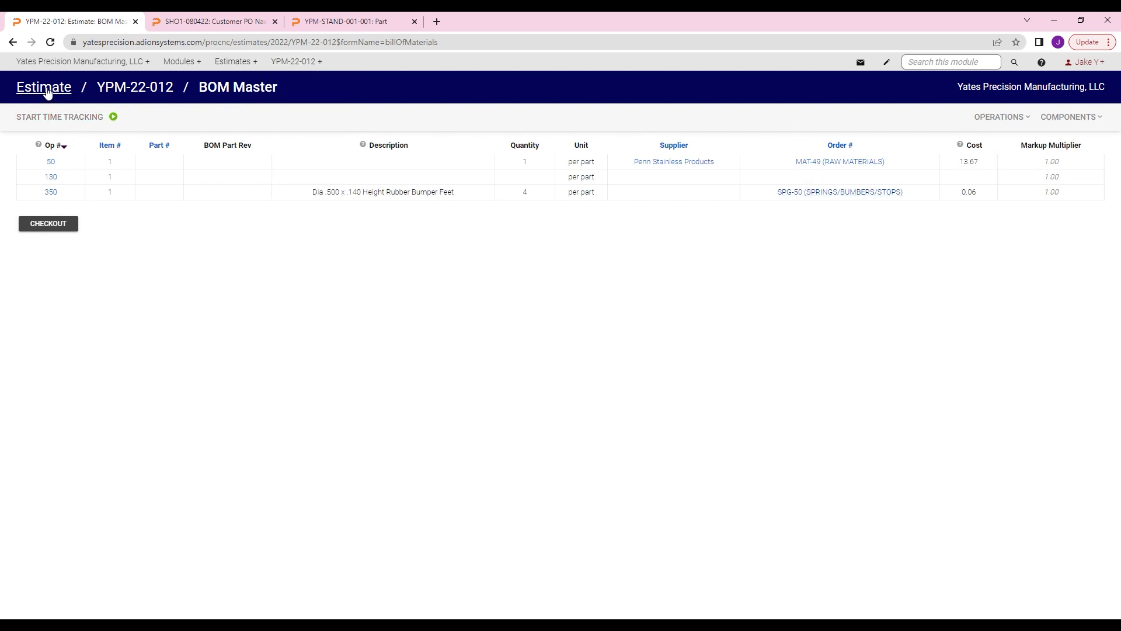
Step: Return to the main page of estimate YPM-22-012 and open its Cost Breakdown in a separate tab
click(130, 93)
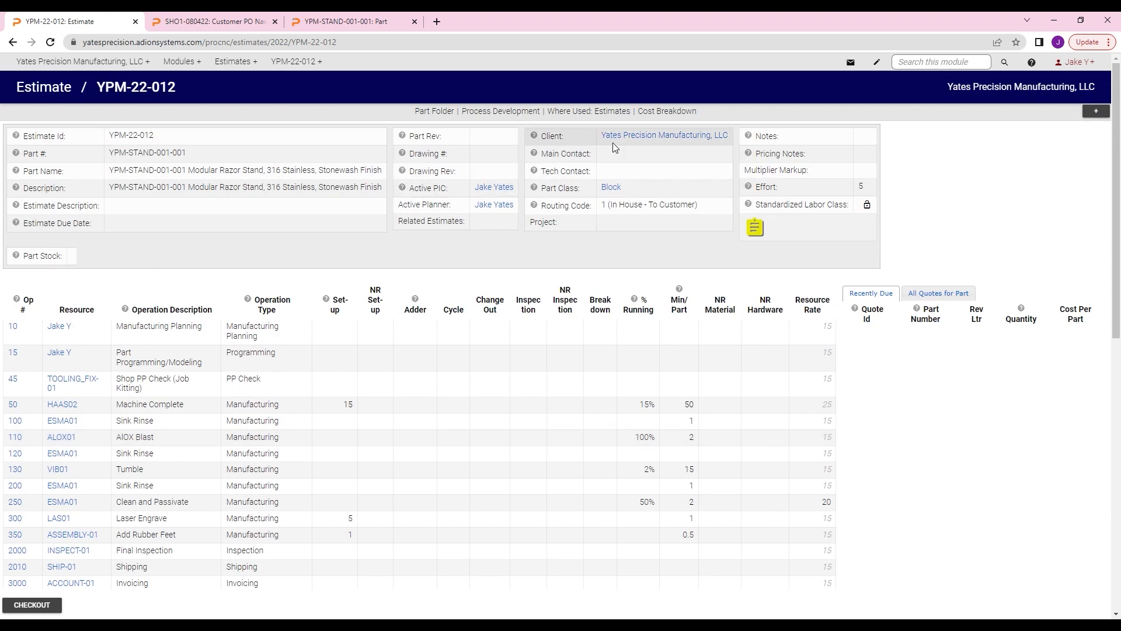
ctrl+click(660, 113)
click(225, 22)
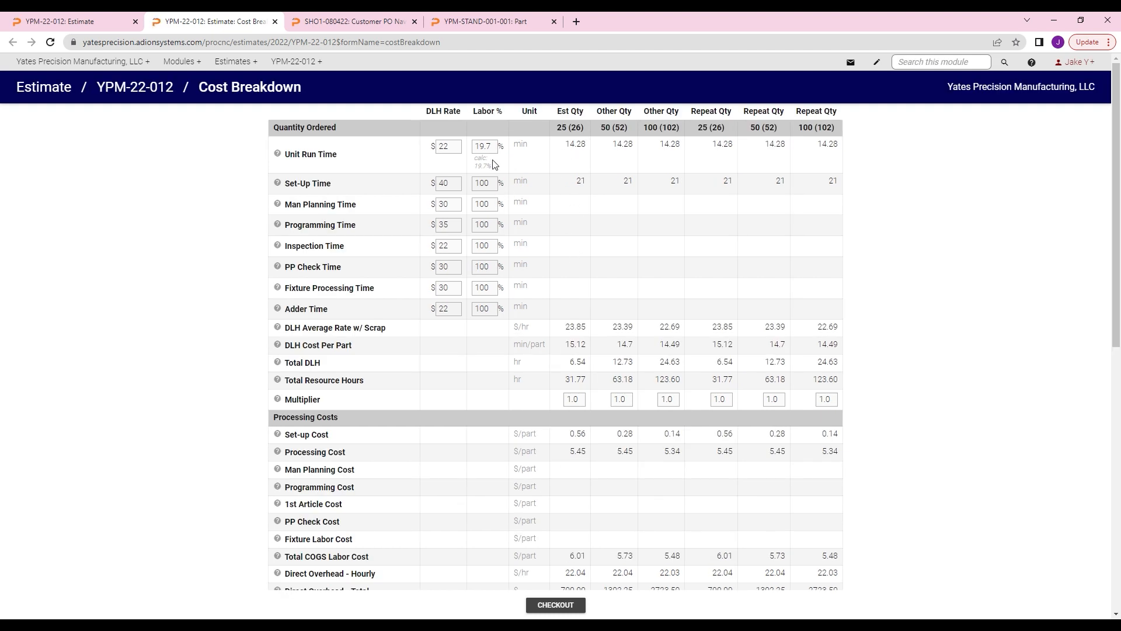
Step: Examine the cost breakdown from unit run and set-up times through processing, overhead, BOM and total costs to prices with profit
scroll(615, 188, down, 1)
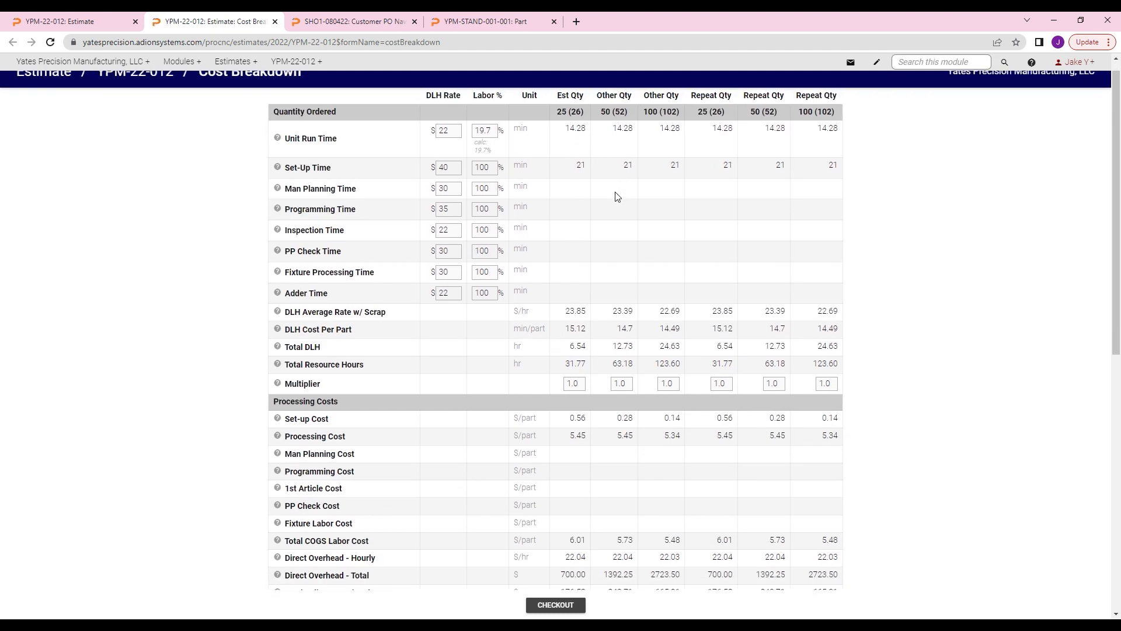
scroll(598, 190, up, 1)
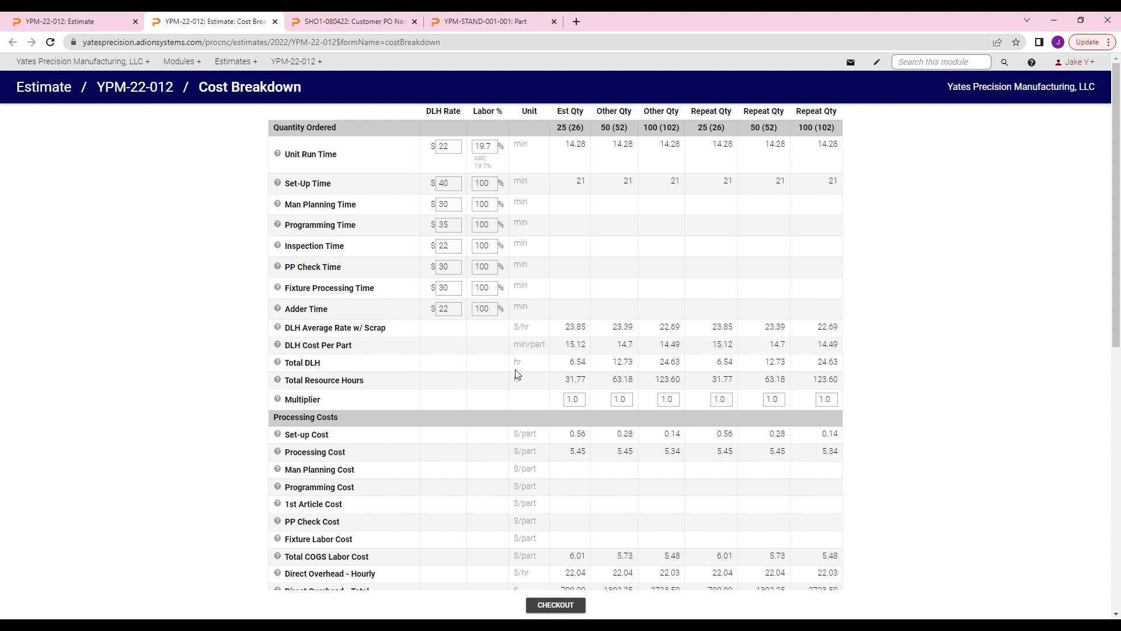
scroll(573, 390, down, 1)
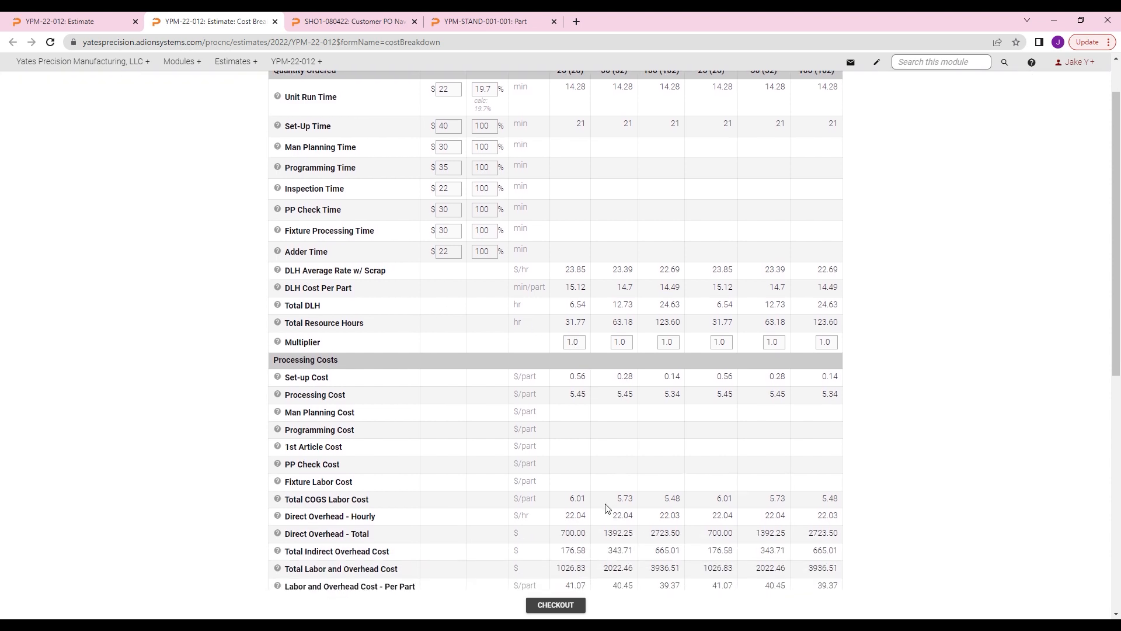
scroll(605, 309, up, 1)
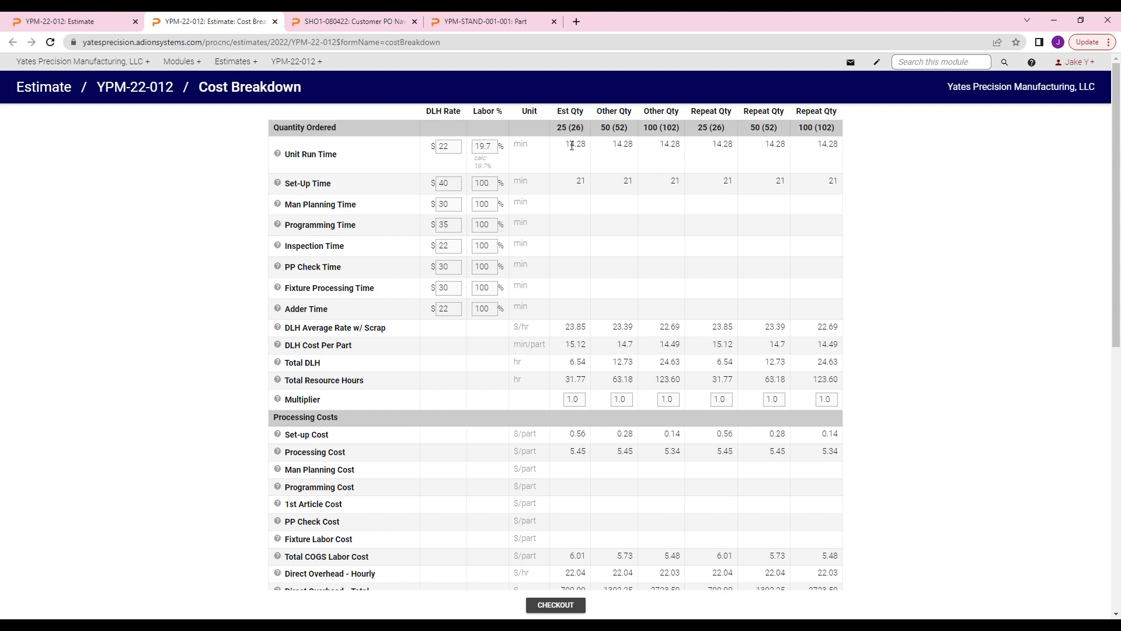
scroll(675, 238, down, 5)
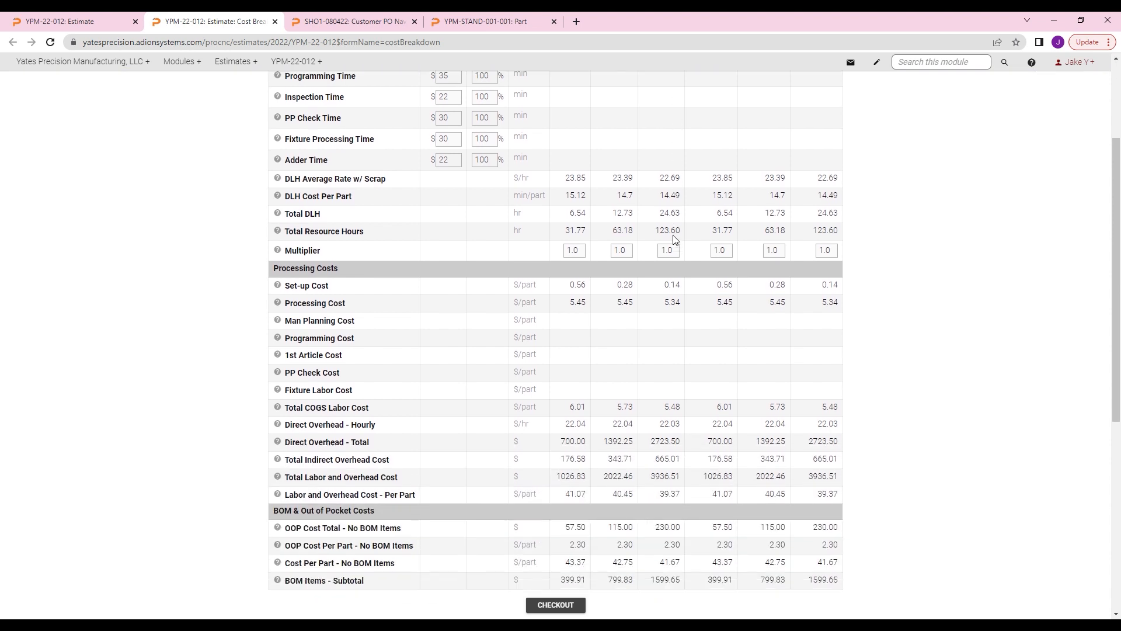
scroll(664, 384, down, 1)
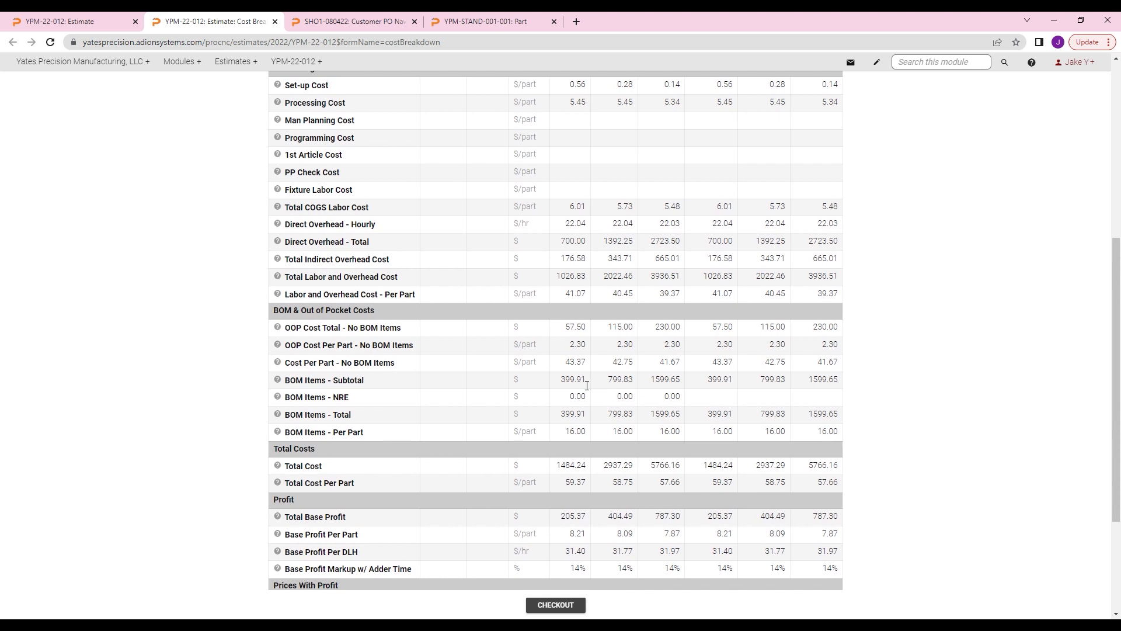
scroll(590, 372, down, 3)
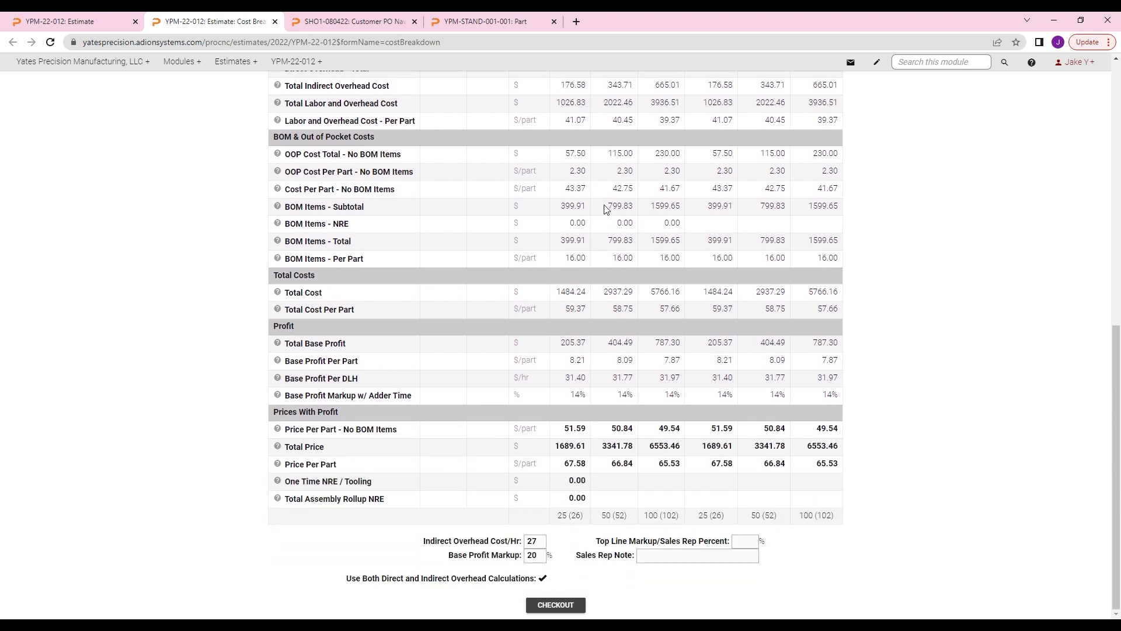
scroll(351, 268, up, 2)
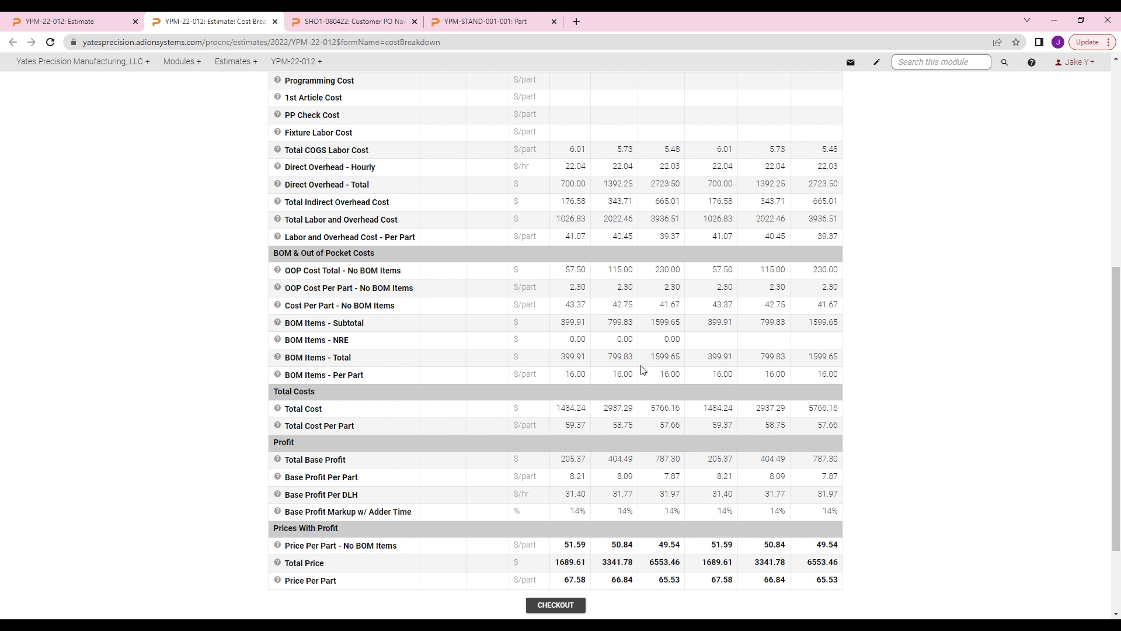
scroll(637, 362, down, 2)
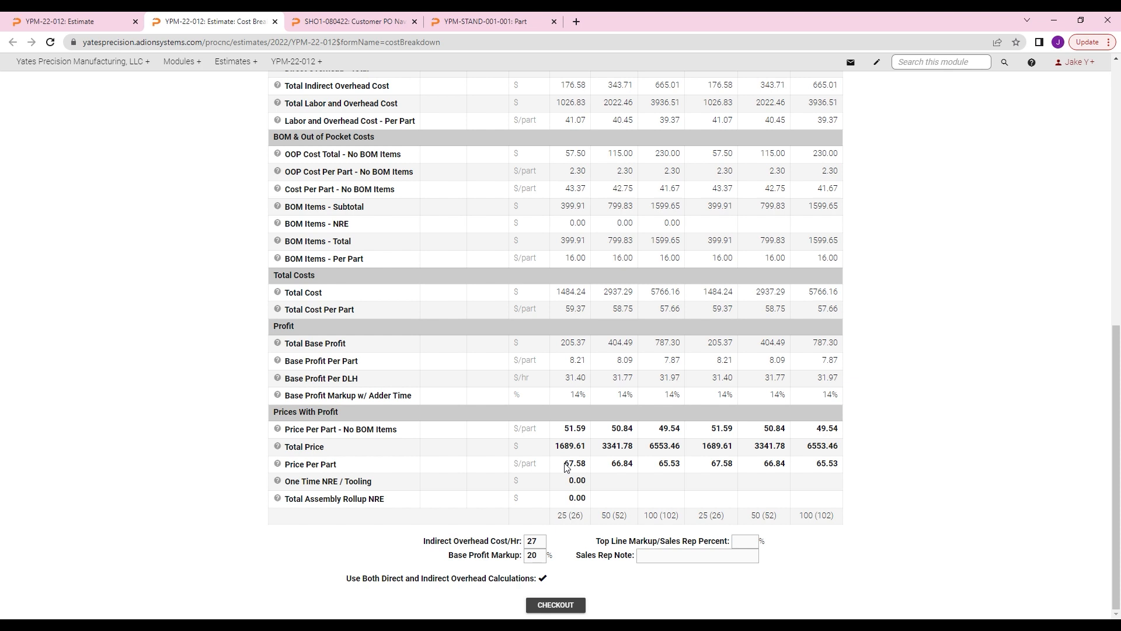
Step: Check the base profit markup and the price per part for quantities 25, 50 and 100, and close the cost breakdown
double_click(540, 559)
drag(564, 470, 686, 472)
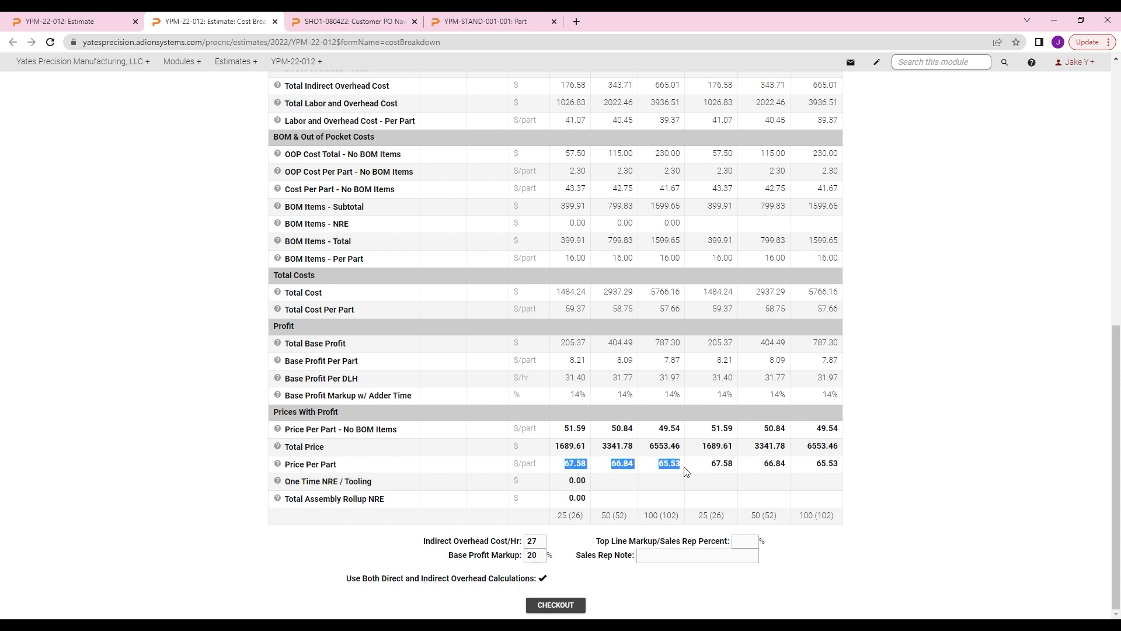
click(680, 469)
scroll(609, 452, up, 1)
scroll(543, 534, down, 1)
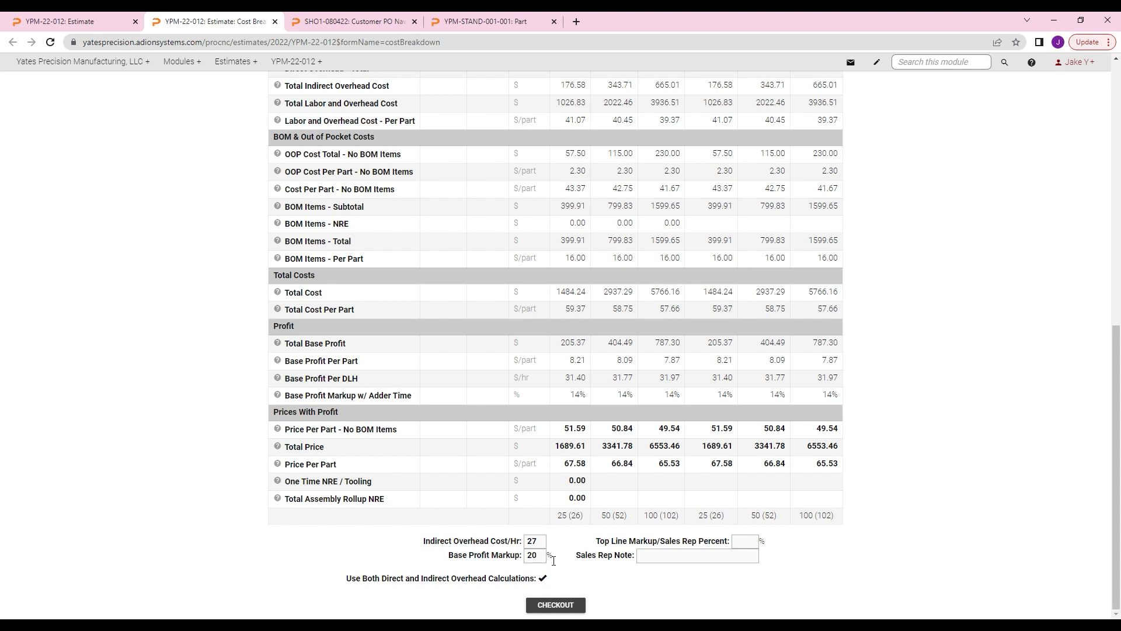
scroll(629, 445, up, 1)
scroll(631, 445, down, 1)
scroll(675, 477, up, 7)
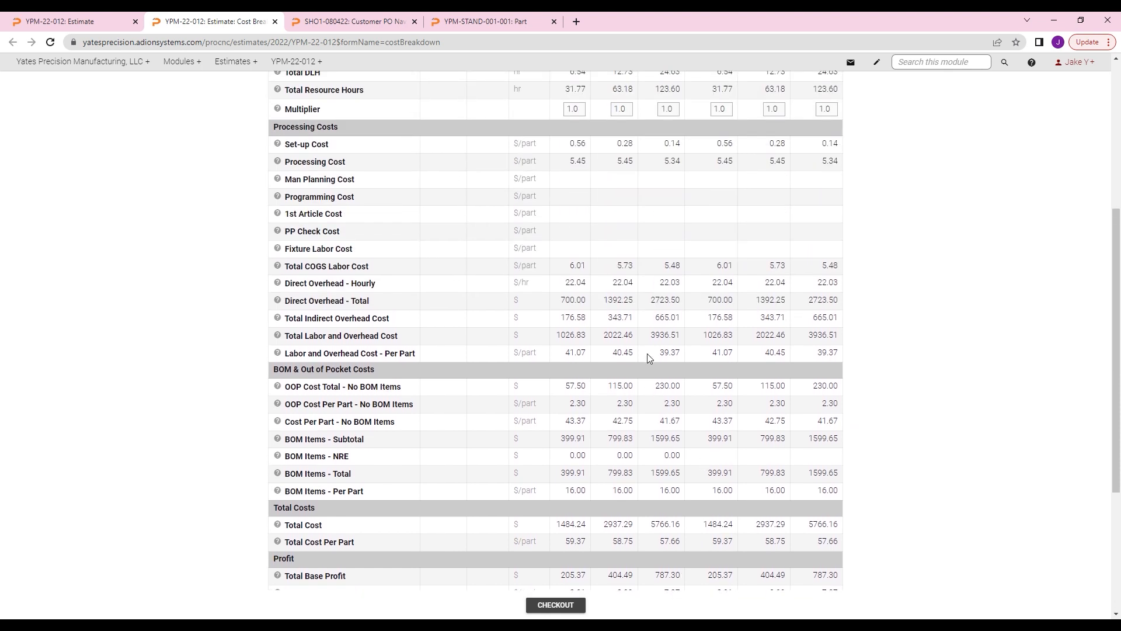
scroll(595, 337, up, 2)
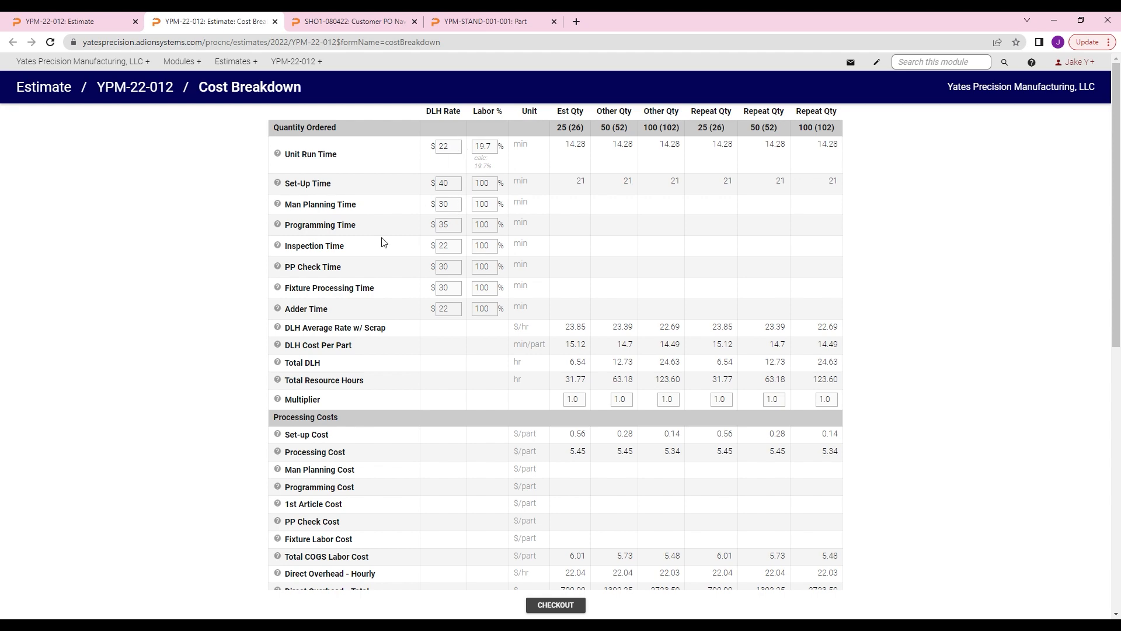
click(275, 22)
Step: Start a new quote from estimate YPM-22-012 with the NRE included in the unit cost
mouse_move(236, 62)
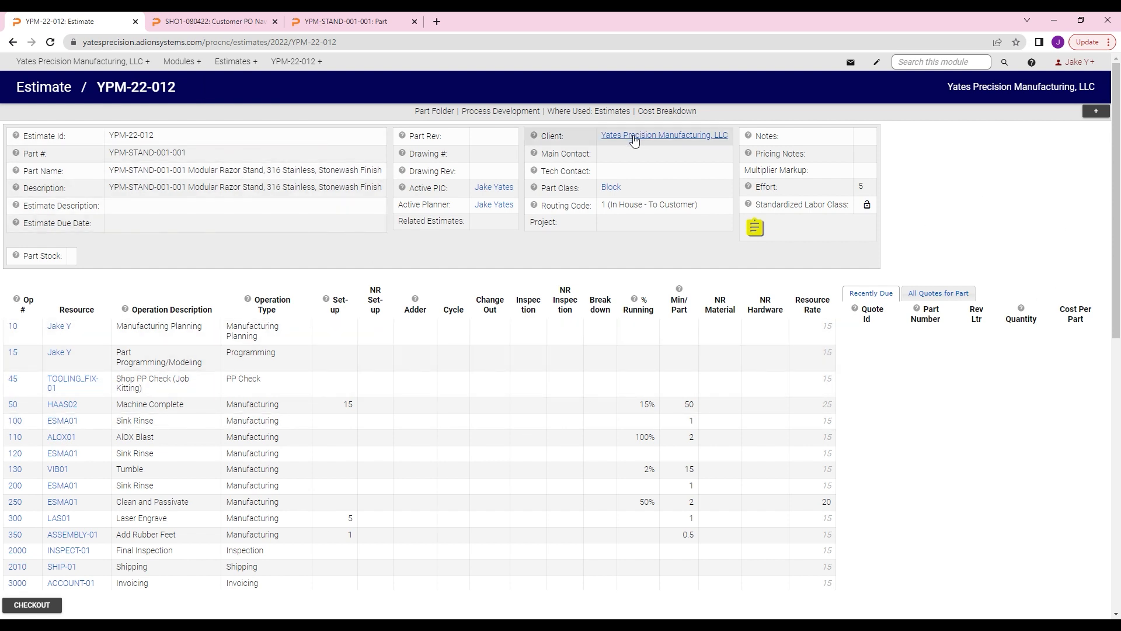
scroll(569, 292, down, 2)
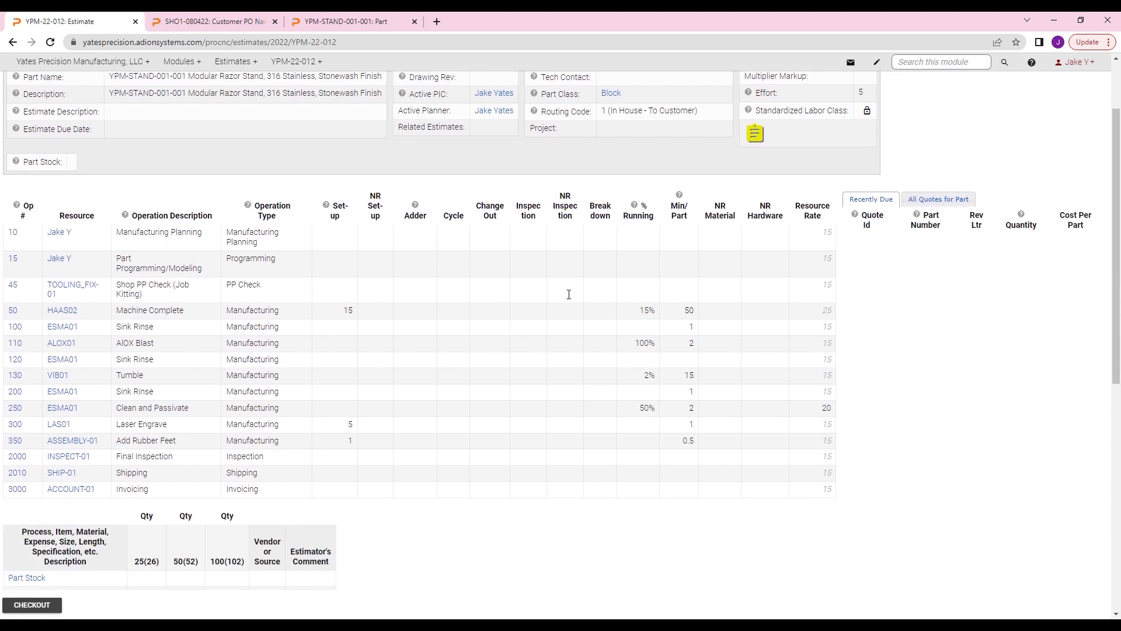
scroll(701, 246, up, 2)
click(1096, 112)
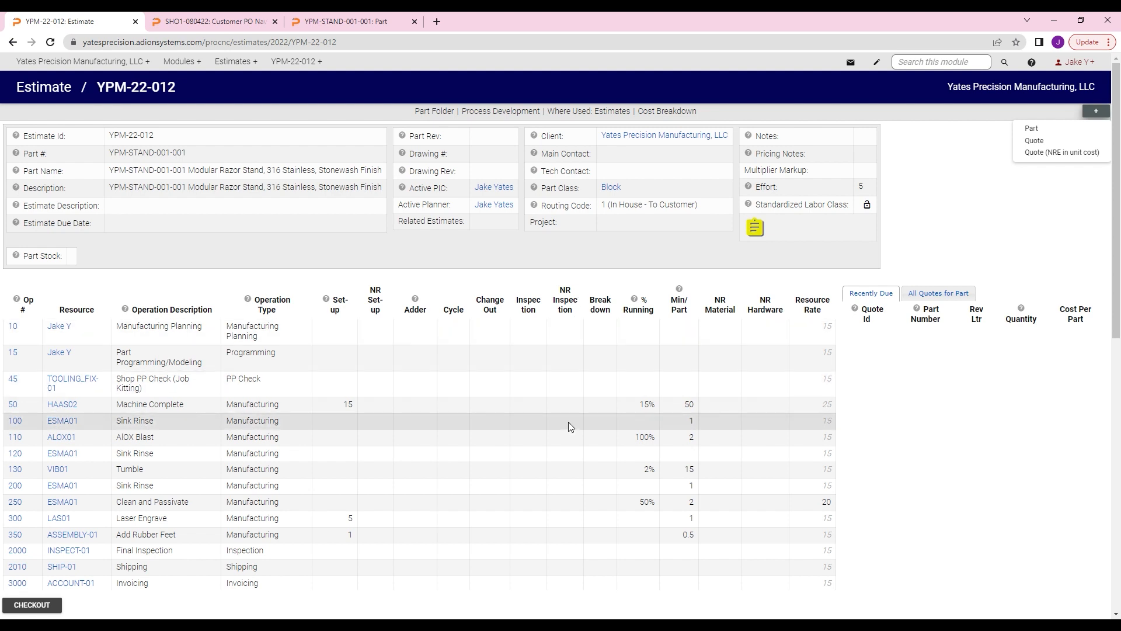
click(1071, 155)
Step: Check the new quote's client details, quantity lines and terms, and submit it as a new record
scroll(526, 268, down, 2)
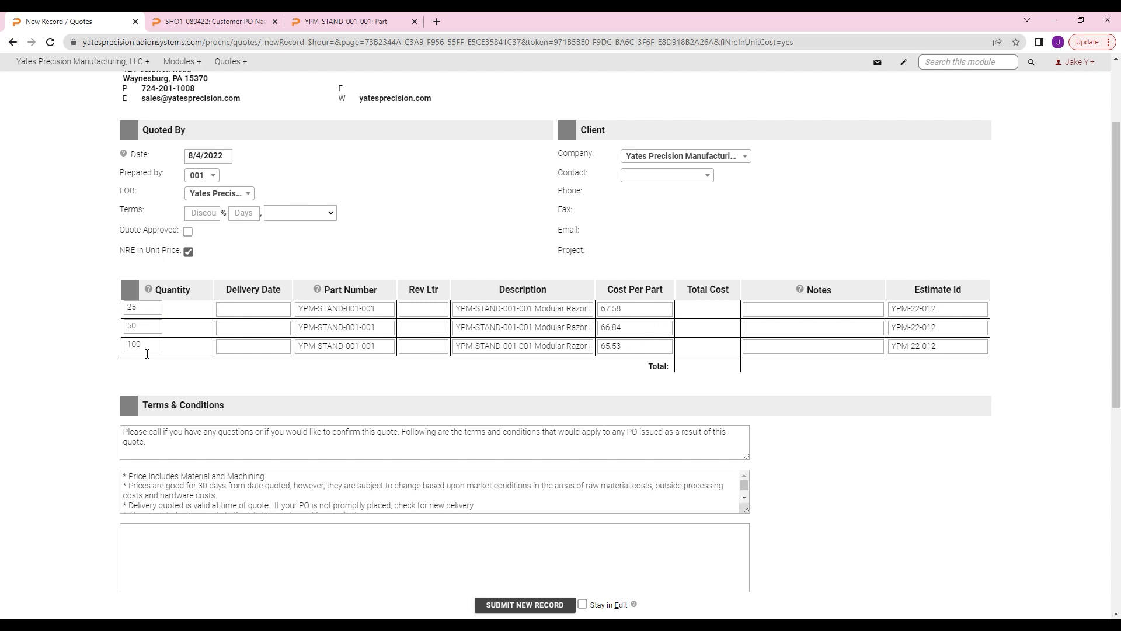
scroll(335, 397, down, 2)
scroll(325, 502, up, 1)
scroll(357, 486, up, 2)
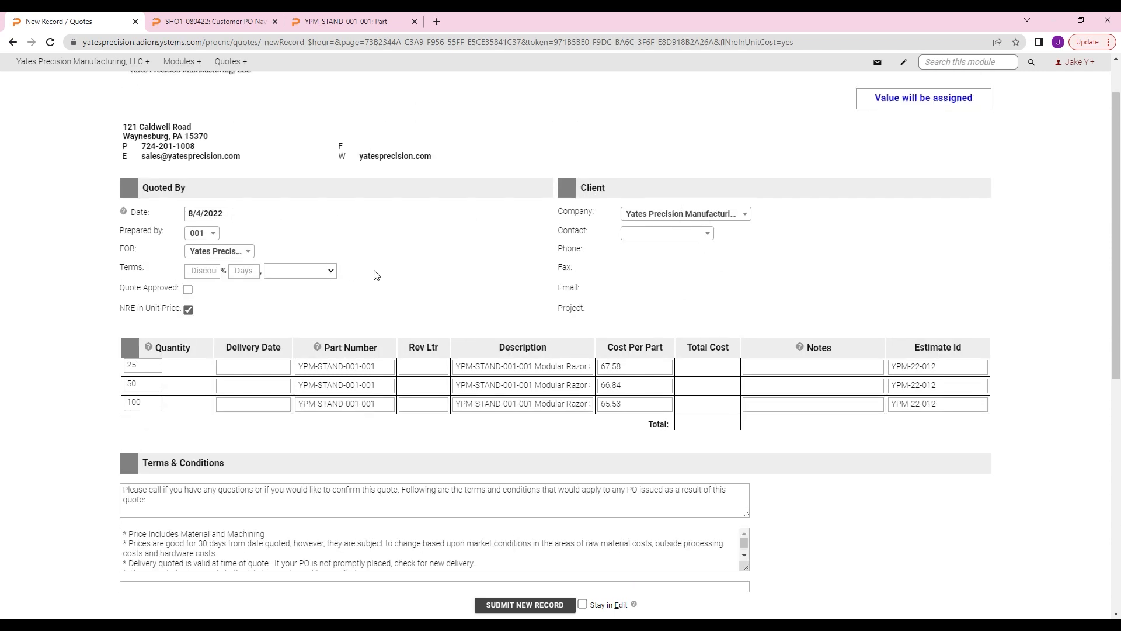
scroll(461, 303, down, 1)
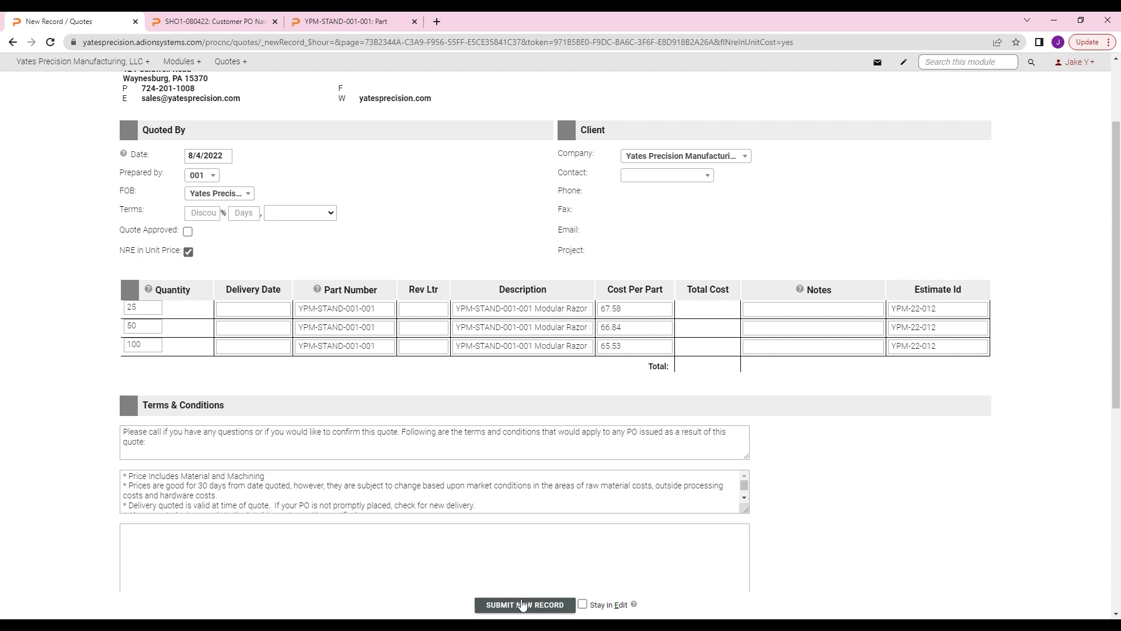
click(522, 605)
click(620, 106)
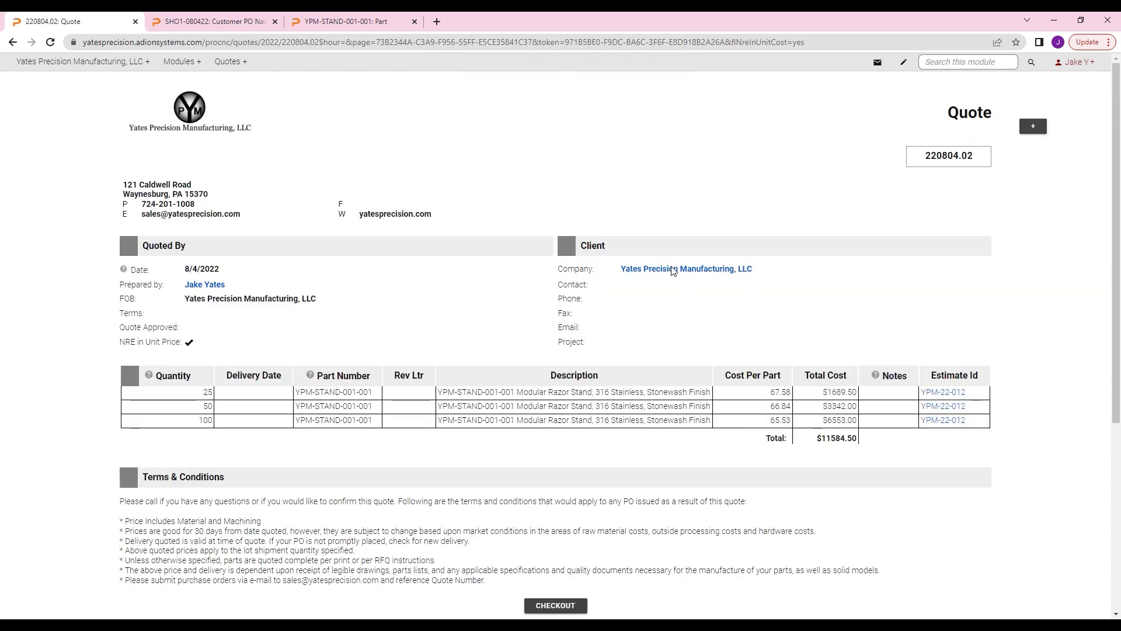
Step: Review the submitted quote's line items, terms and conditions, and internal-use section
scroll(892, 364, down, 2)
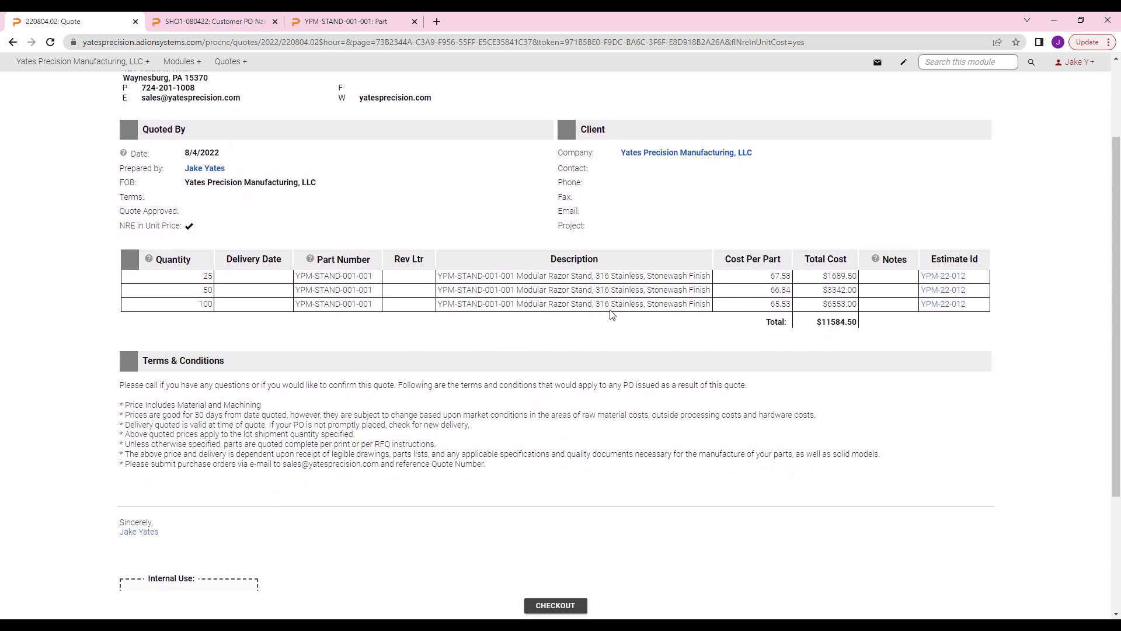
scroll(615, 314, down, 3)
scroll(616, 315, up, 5)
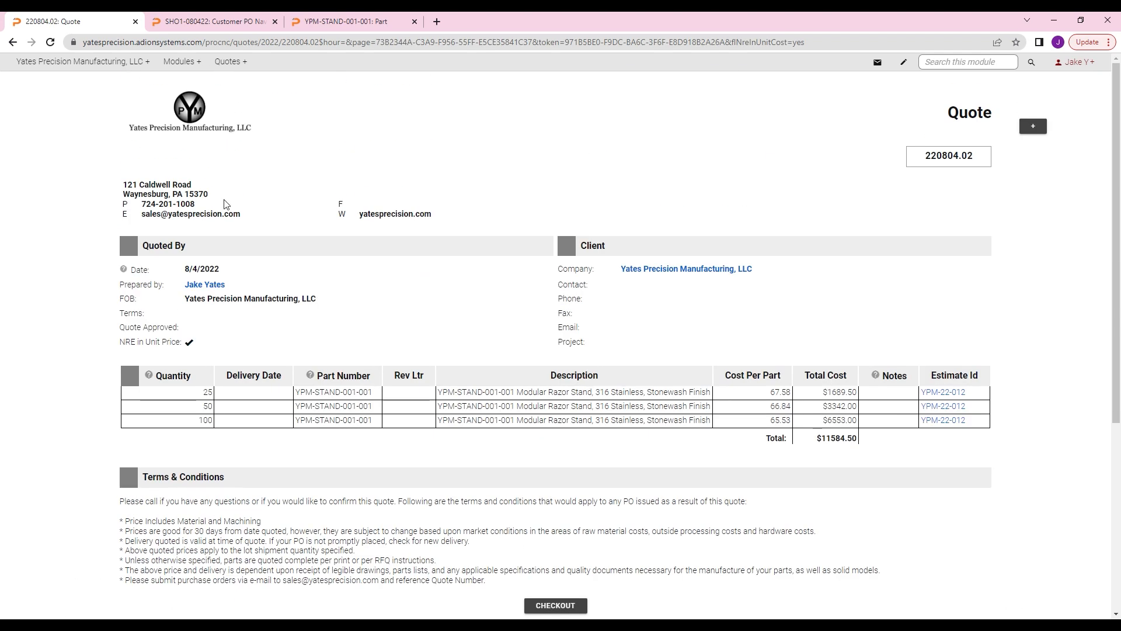
Step: Preview the quote's printable version with Save as PDF as the destination, and cancel the printing
mouse_move(77, 68)
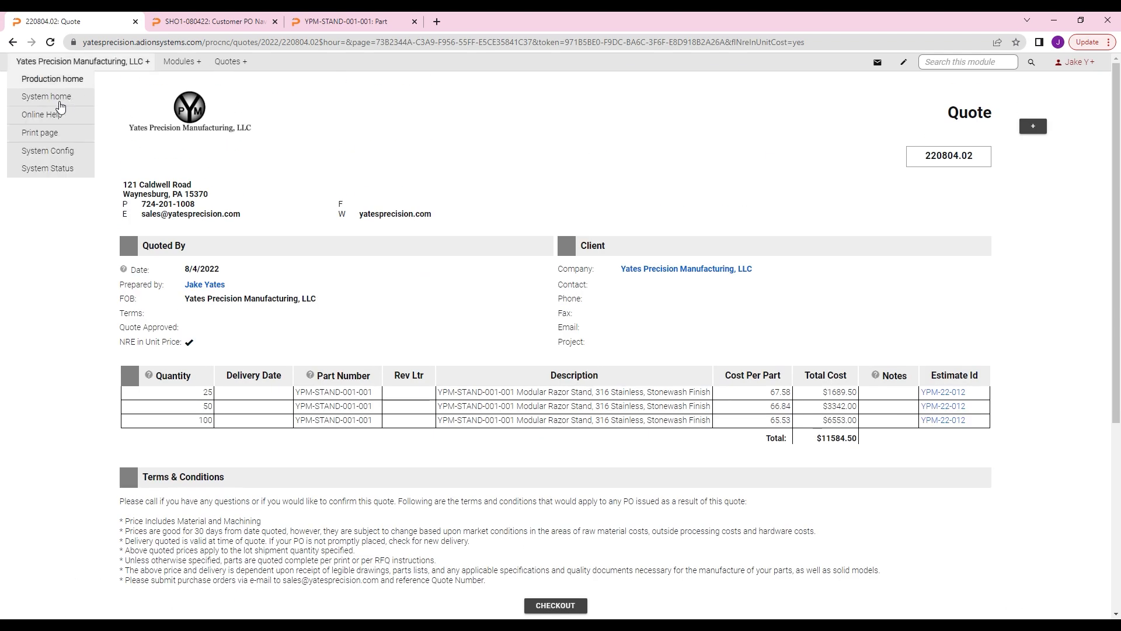
click(40, 133)
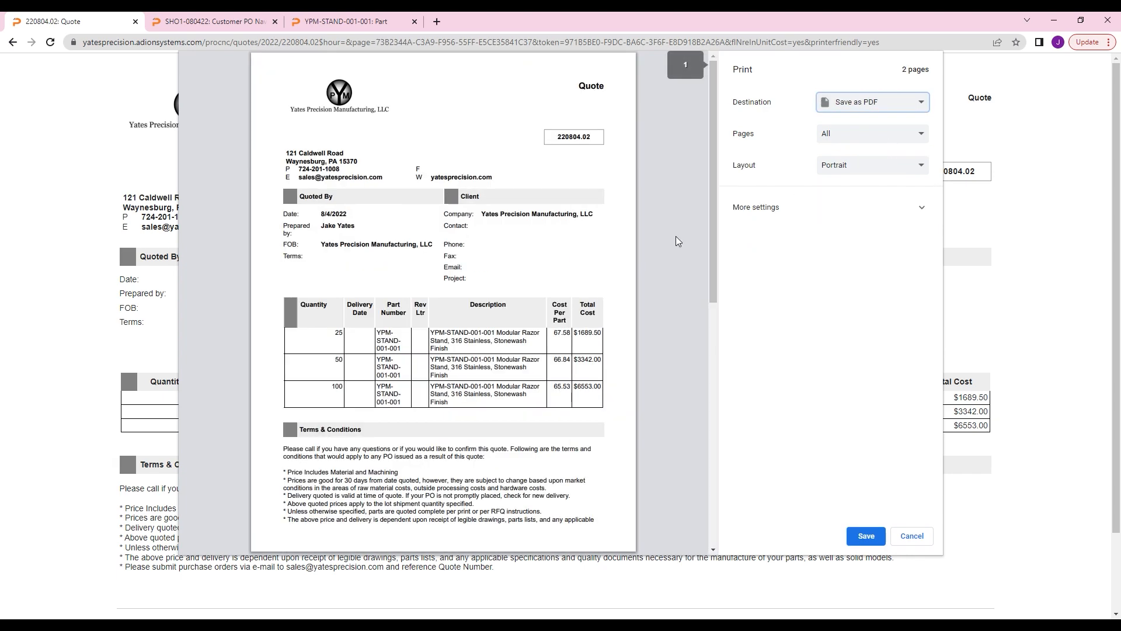
scroll(532, 296, down, 4)
scroll(532, 296, up, 4)
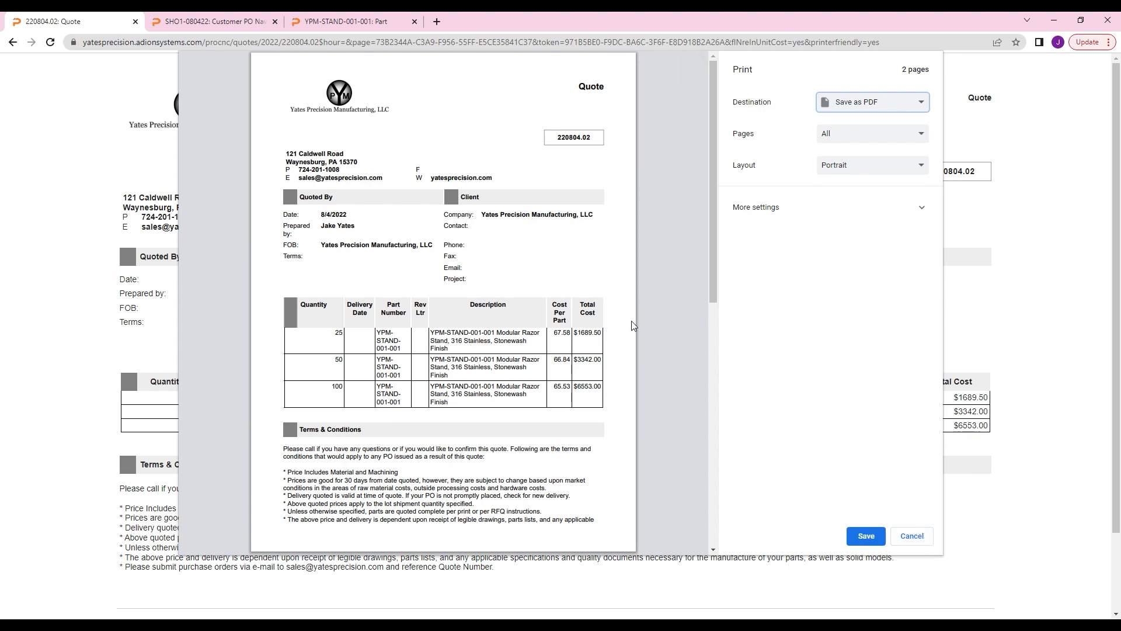
scroll(396, 204, down, 5)
scroll(395, 204, up, 5)
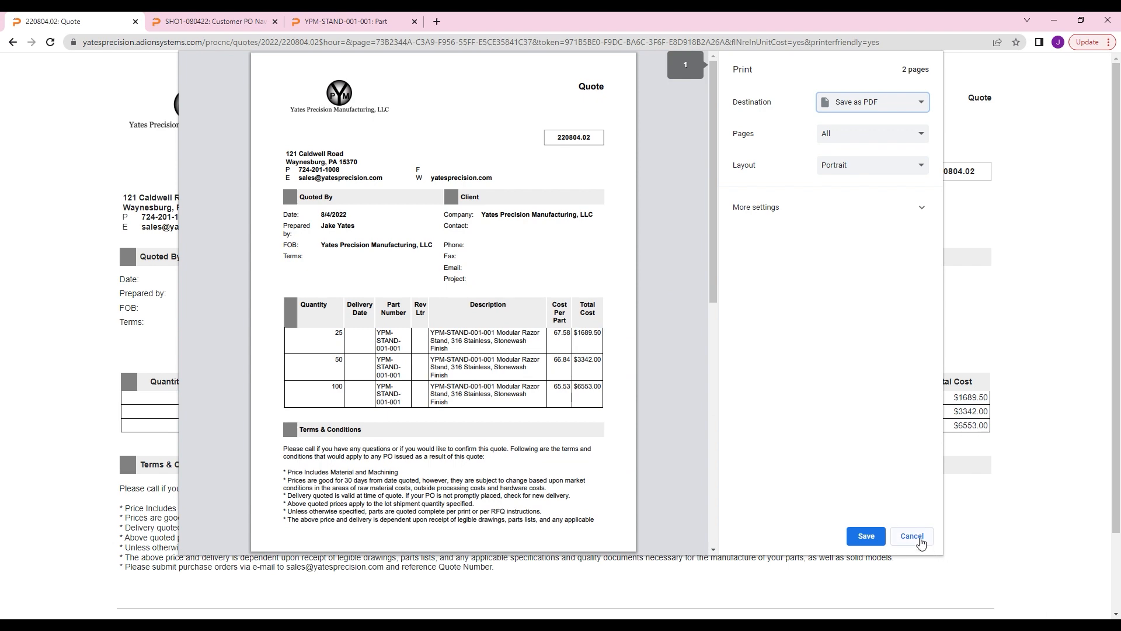
click(918, 540)
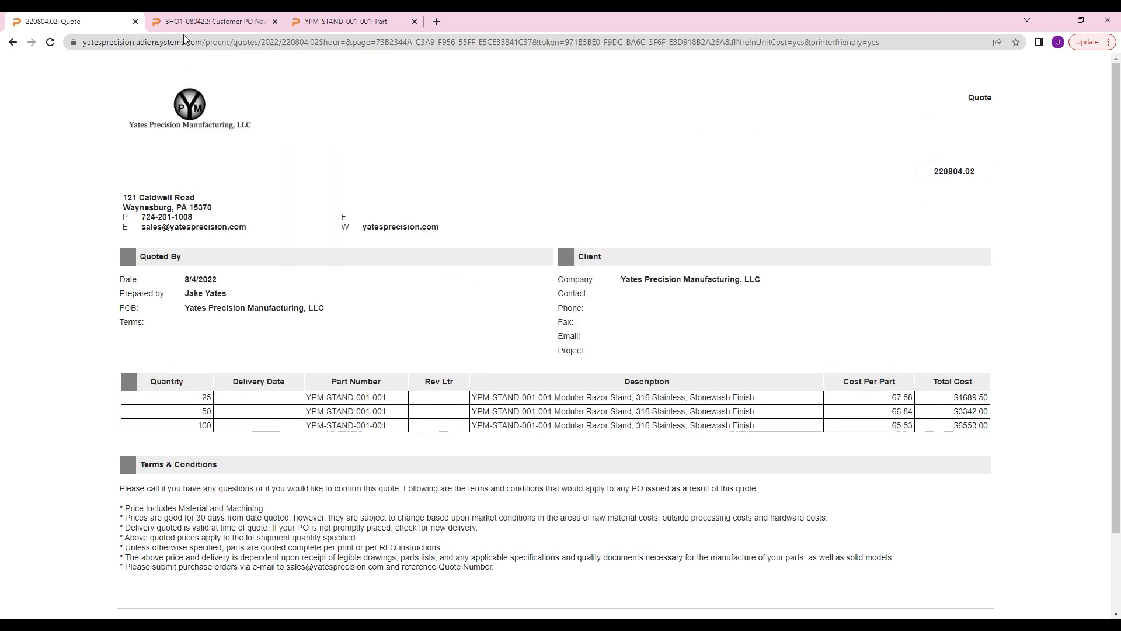
Step: Return to the regular quote page and open estimate YPM-22-012 linked from its 25-piece line
click(13, 42)
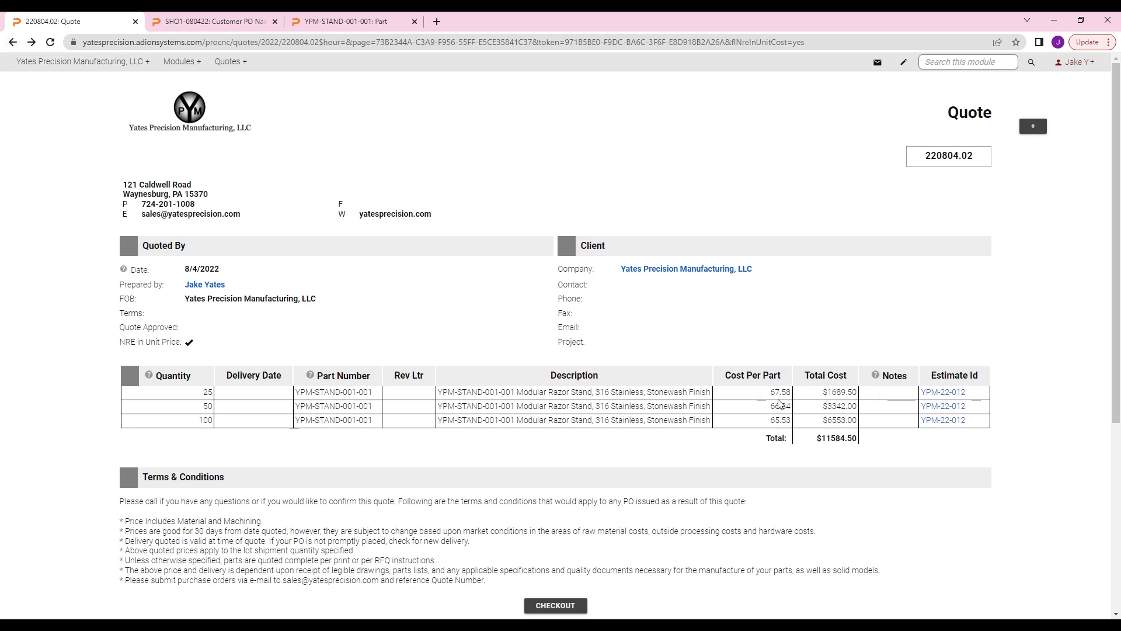
mouse_move(955, 397)
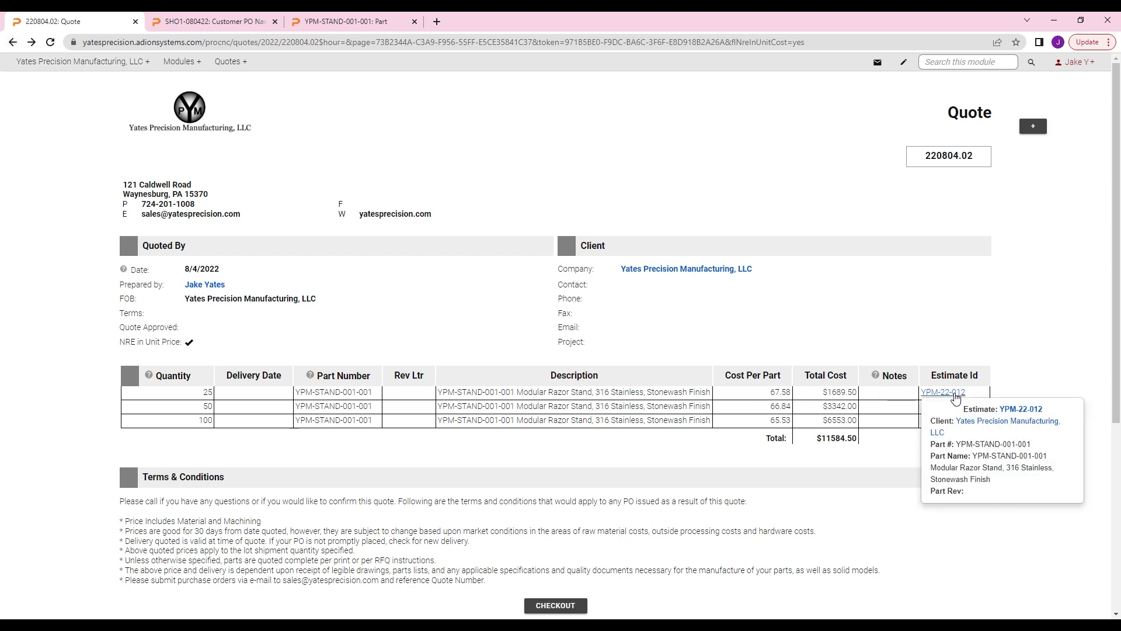
click(963, 397)
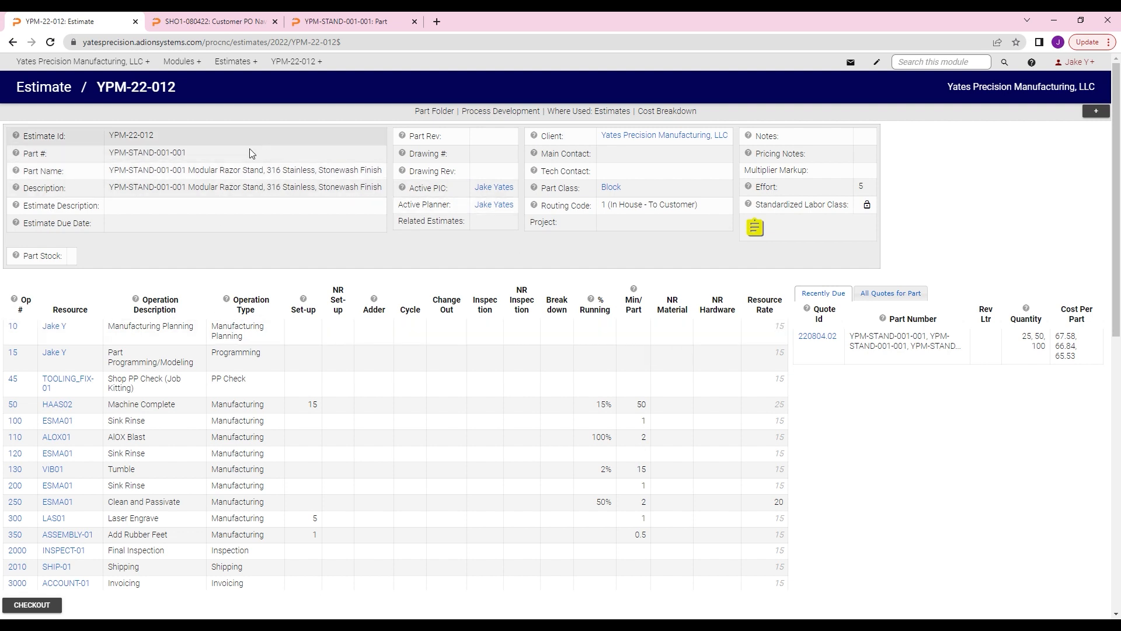
Step: Return to quote 220804.02, generate a customer PO from it, and submit the PO as a new record
mouse_move(202, 62)
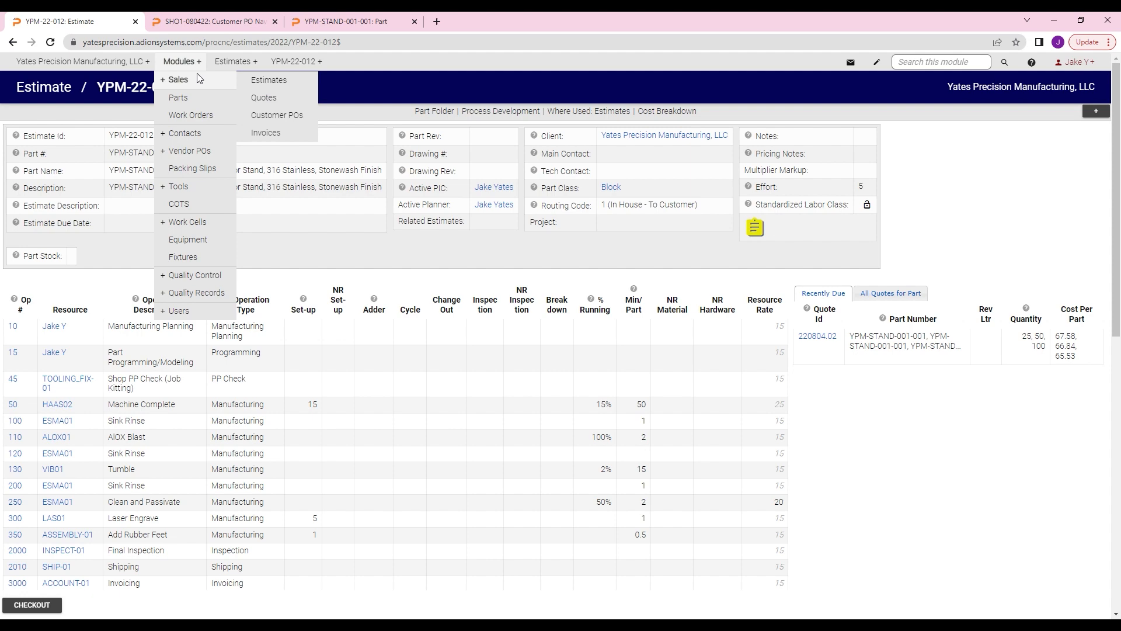
click(13, 44)
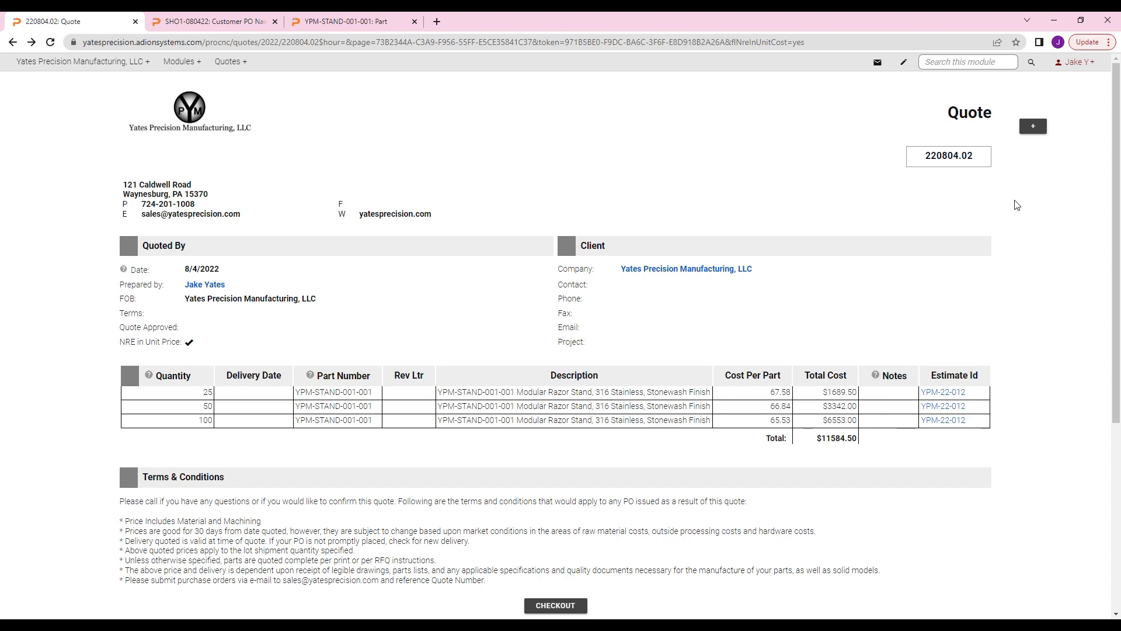
mouse_move(1032, 126)
click(987, 147)
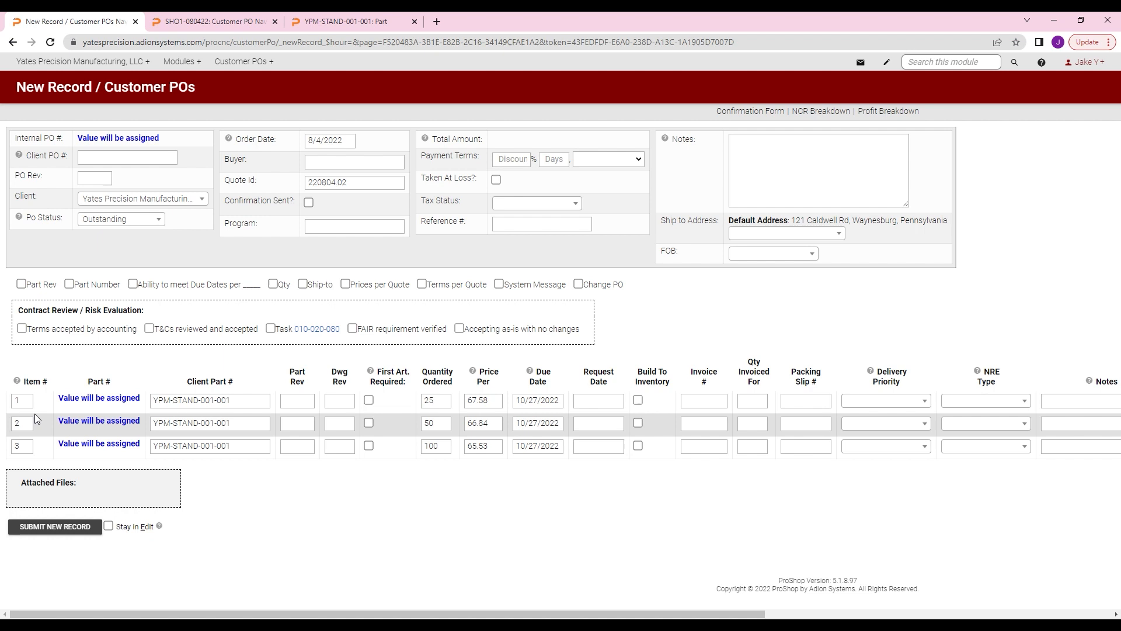
click(79, 527)
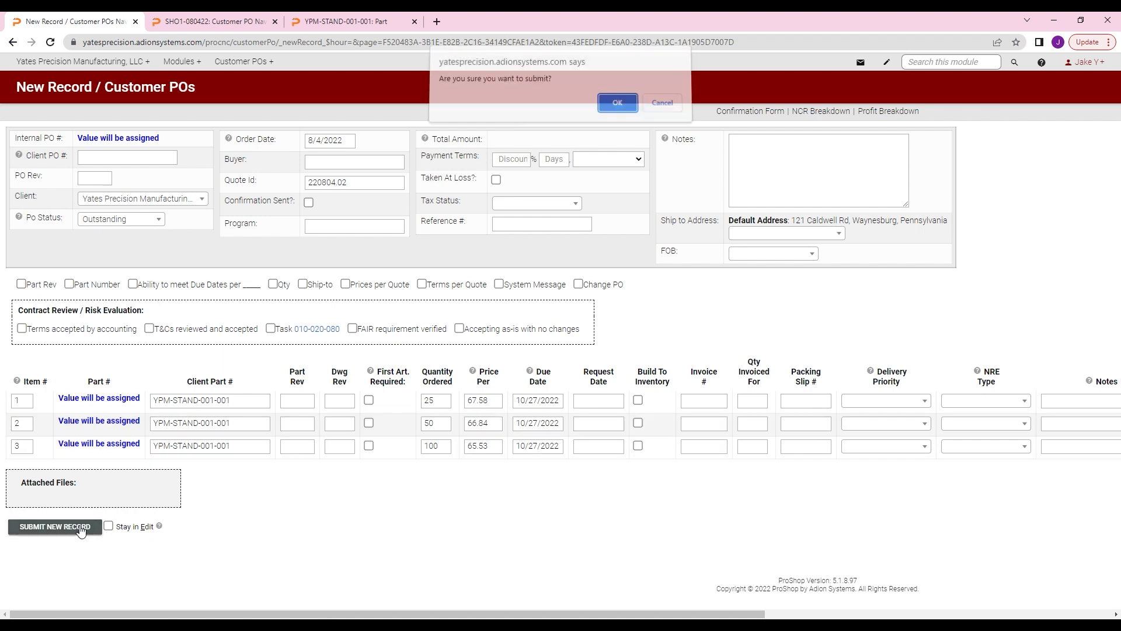
click(623, 109)
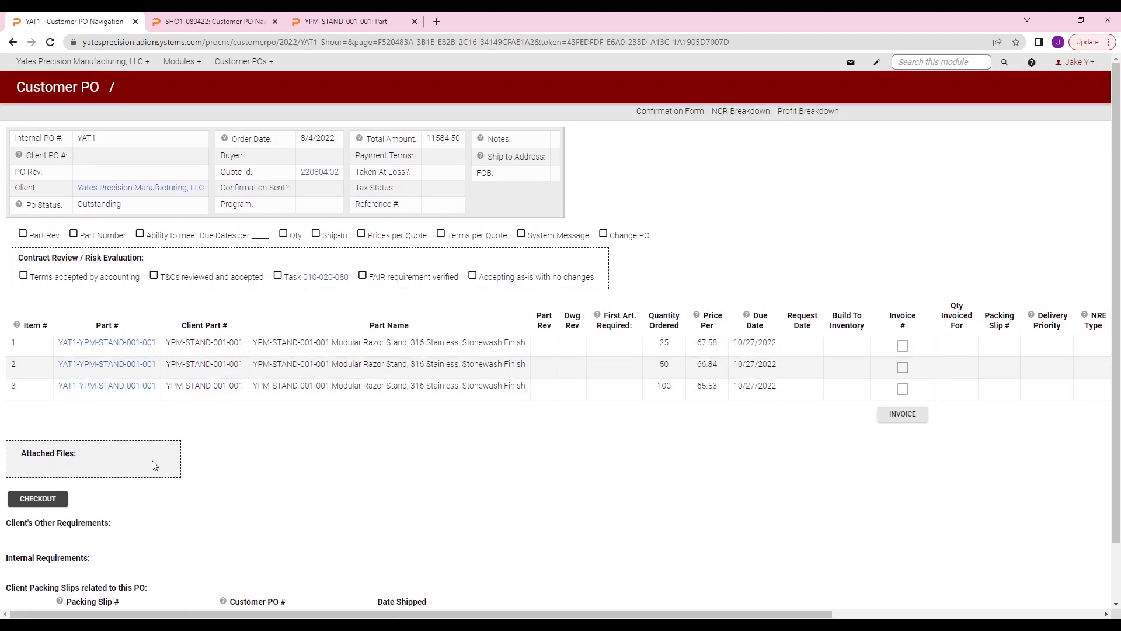
Step: Check out the new customer PO, delete the 50- and 100-piece lines, and save the changes
click(52, 498)
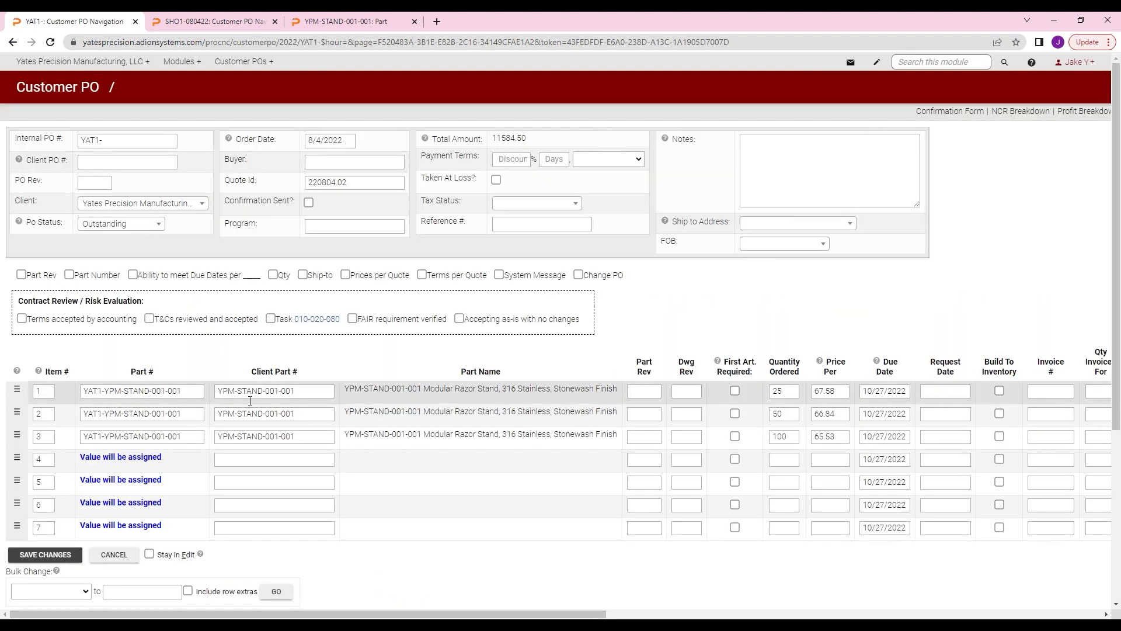
mouse_move(26, 411)
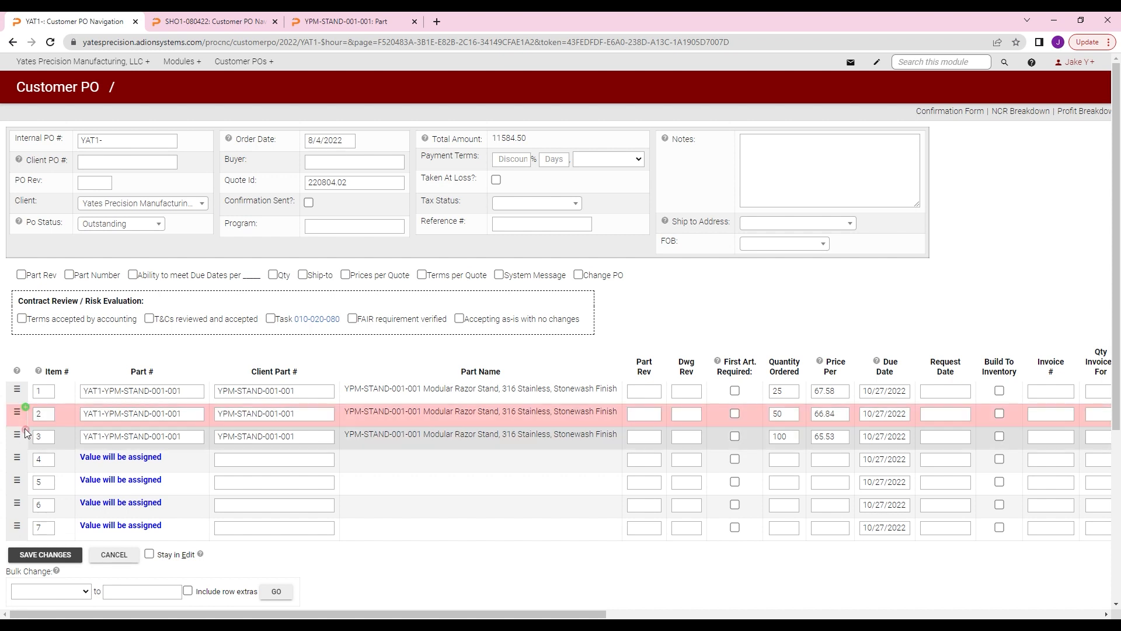
click(25, 430)
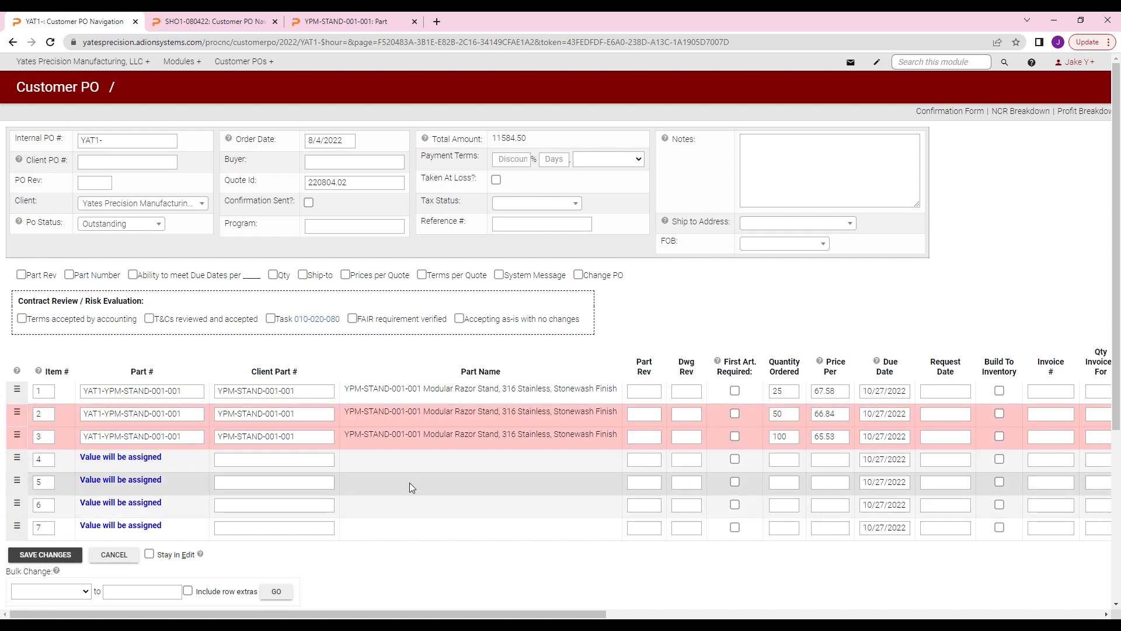
click(57, 558)
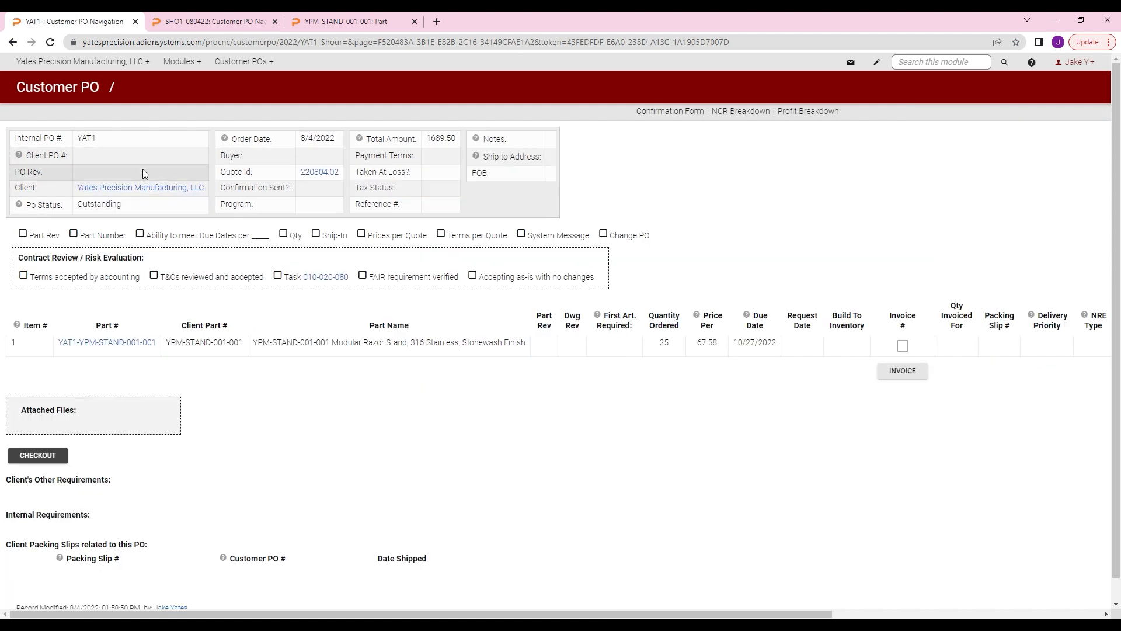
Step: Examine the work order creation options for the customer PO's remaining line item
drag(251, 615, 519, 614)
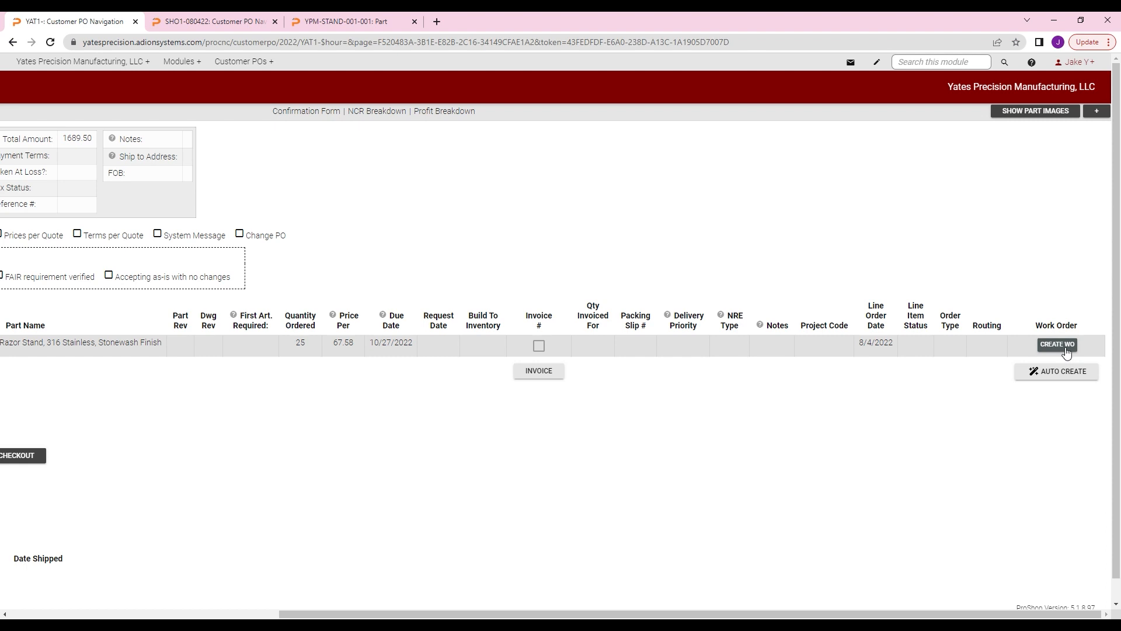
drag(700, 615, 431, 614)
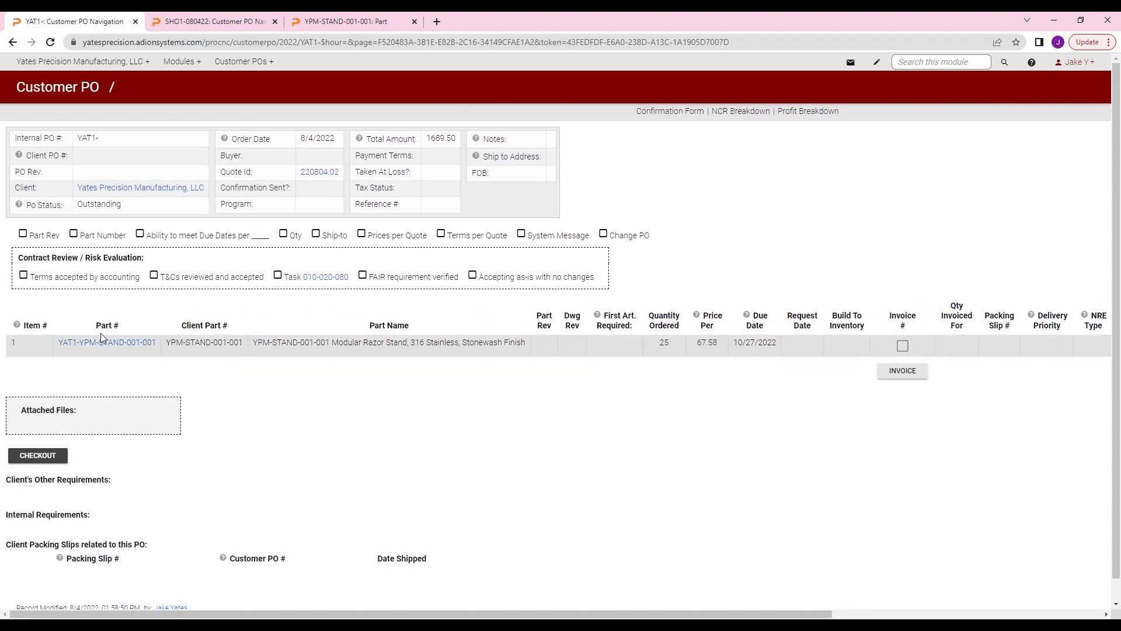
Step: Return to quote 220804.02, open estimate YPM-22-012 from it, and view the record types the estimate can create
mouse_move(172, 70)
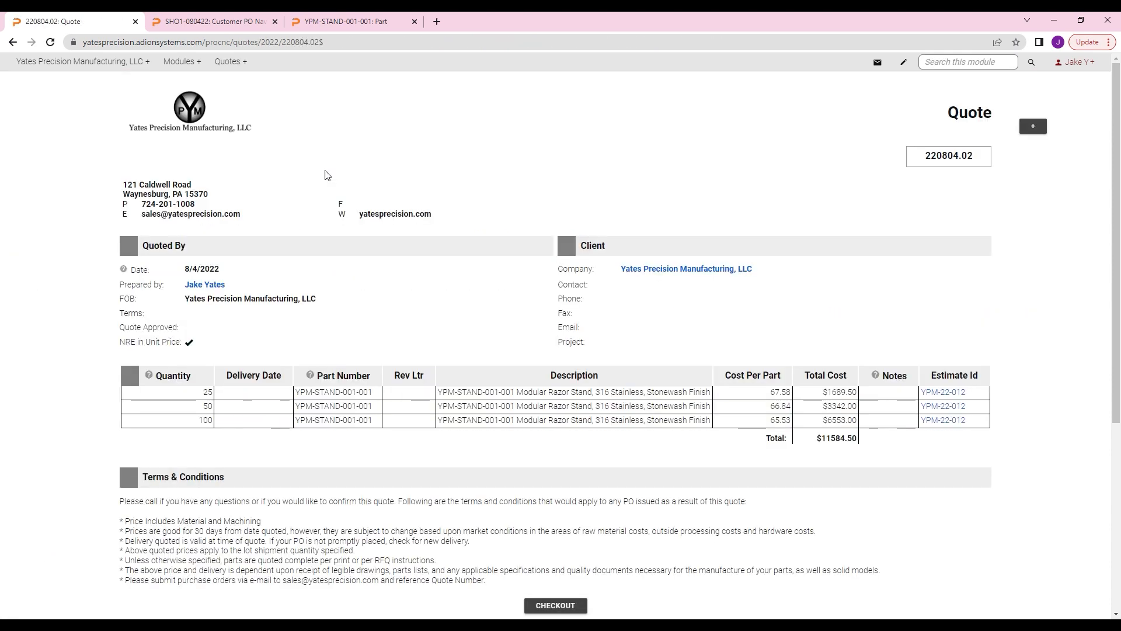
click(945, 398)
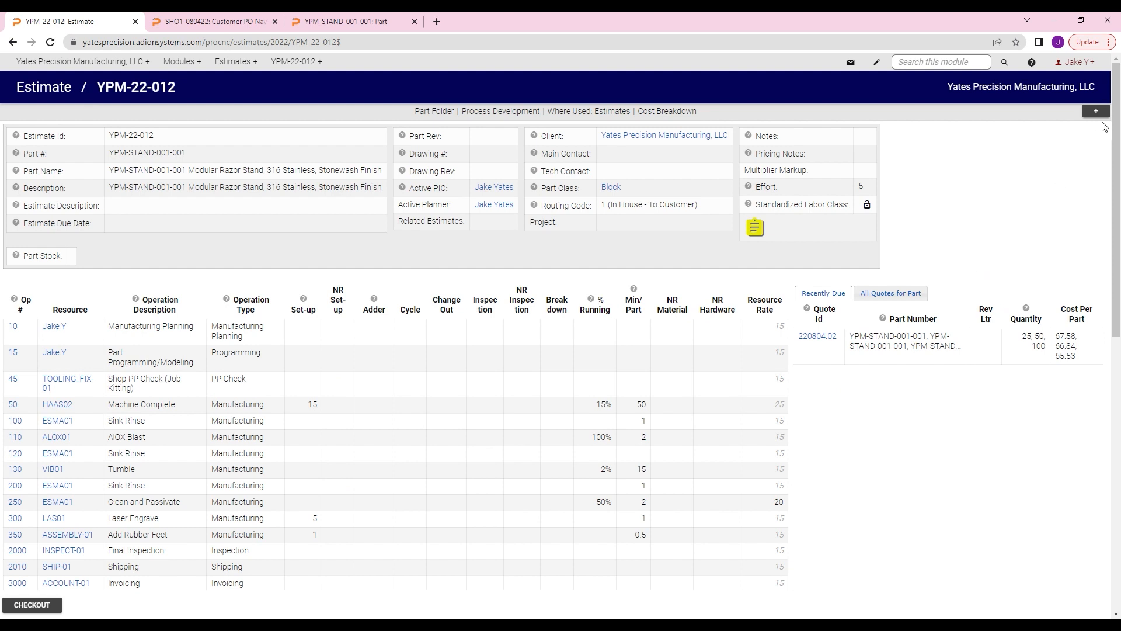
click(1096, 110)
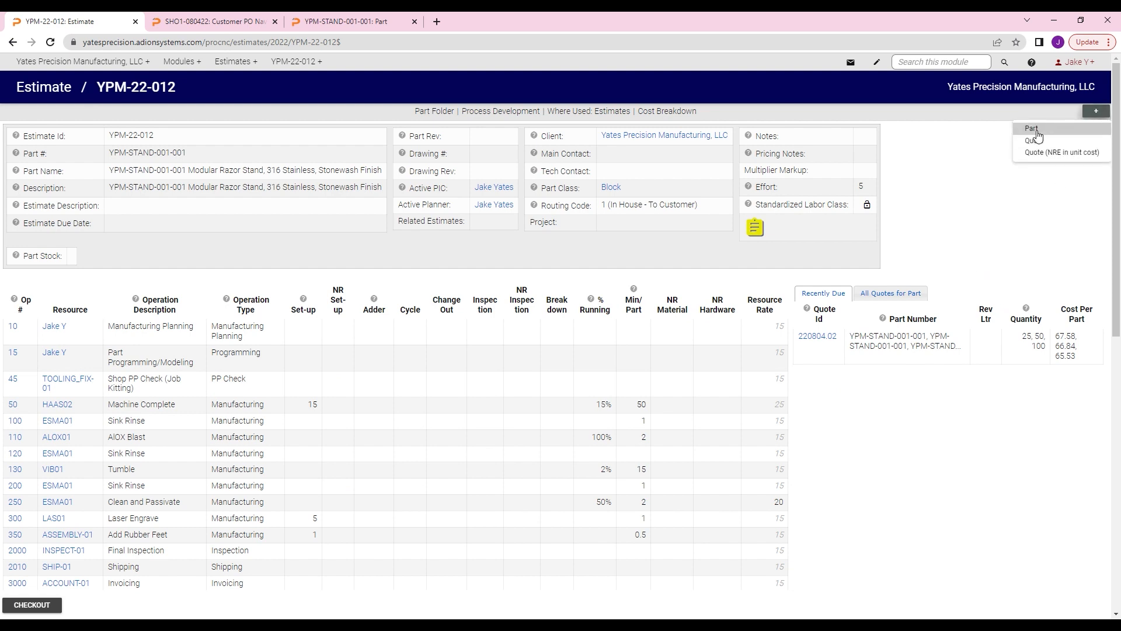
click(973, 198)
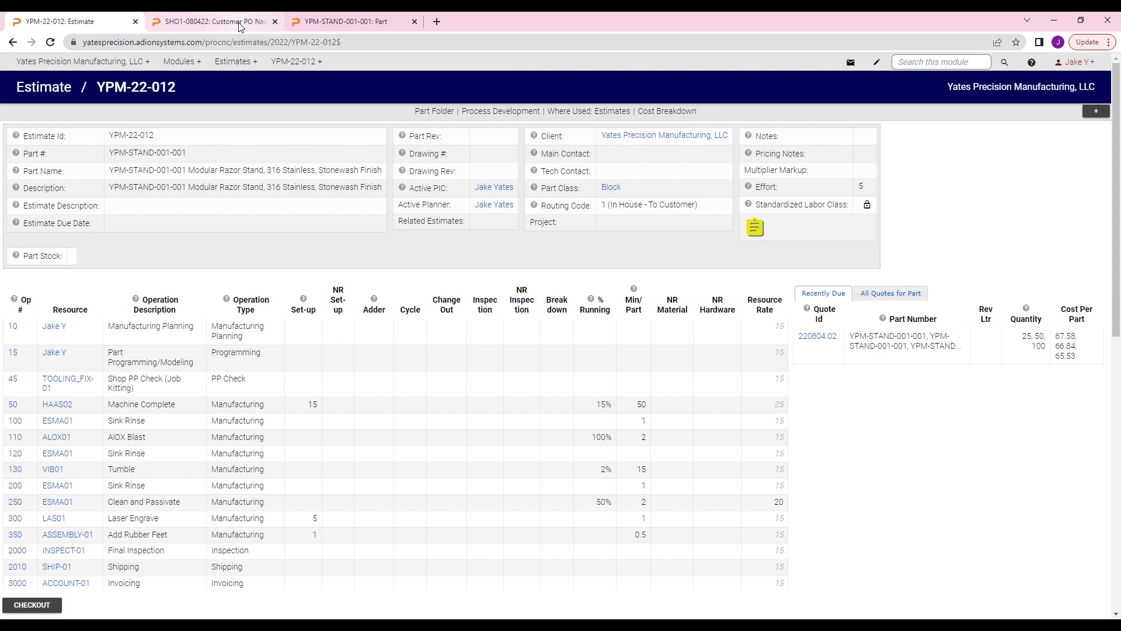
Step: Switch to part YPM-STAND-001-001 and review its operations, work orders and inventory section
click(330, 22)
click(295, 61)
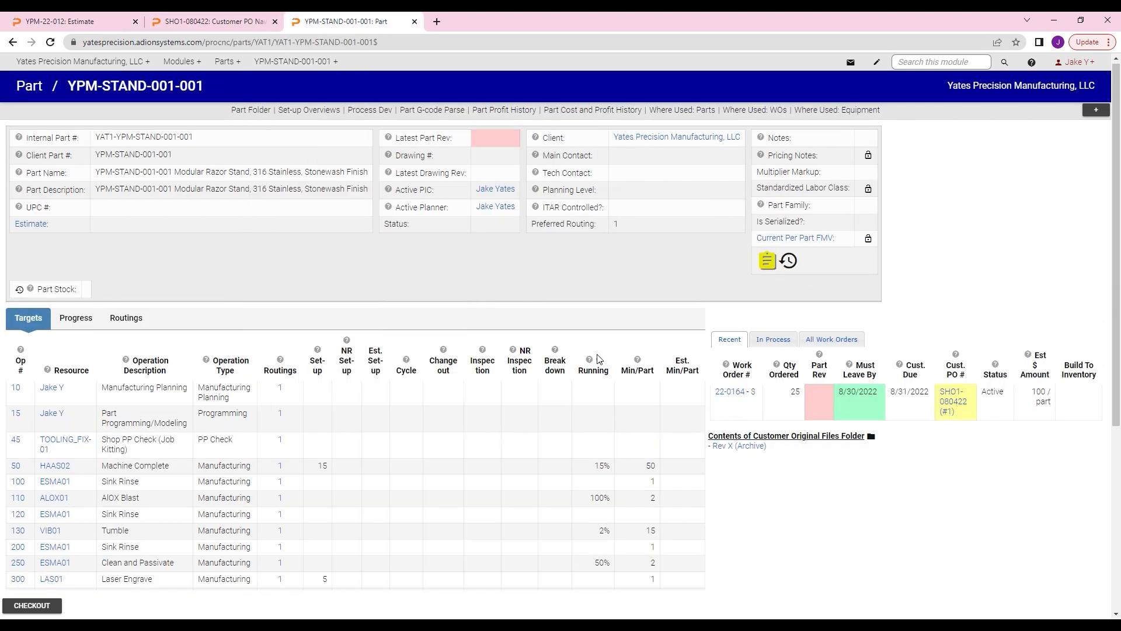
scroll(514, 432, down, 1)
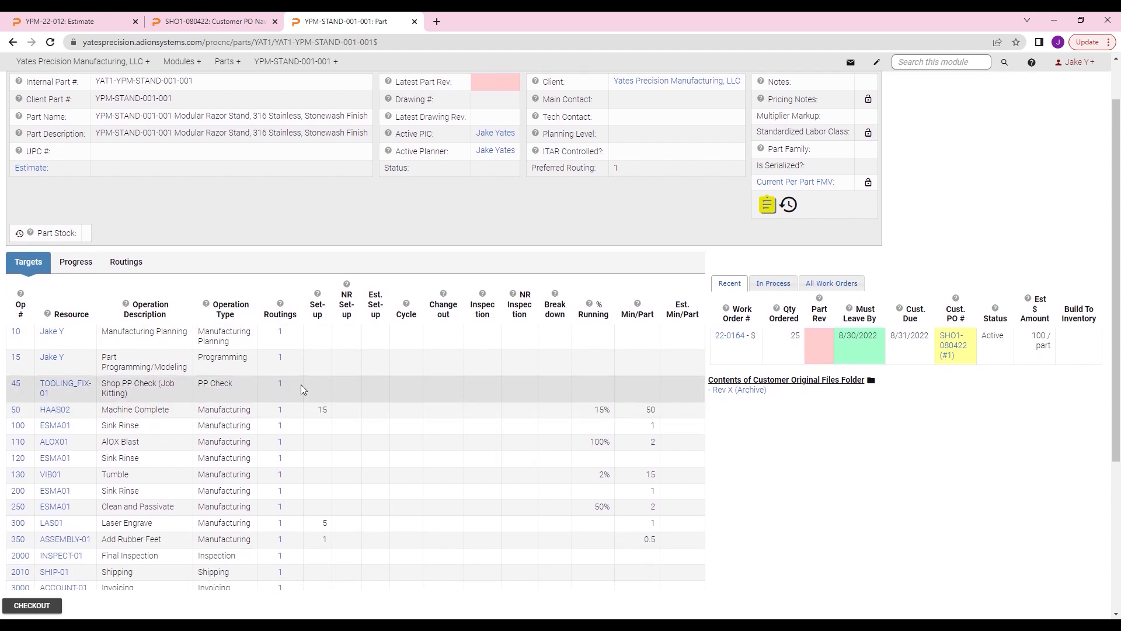
scroll(233, 437, down, 2)
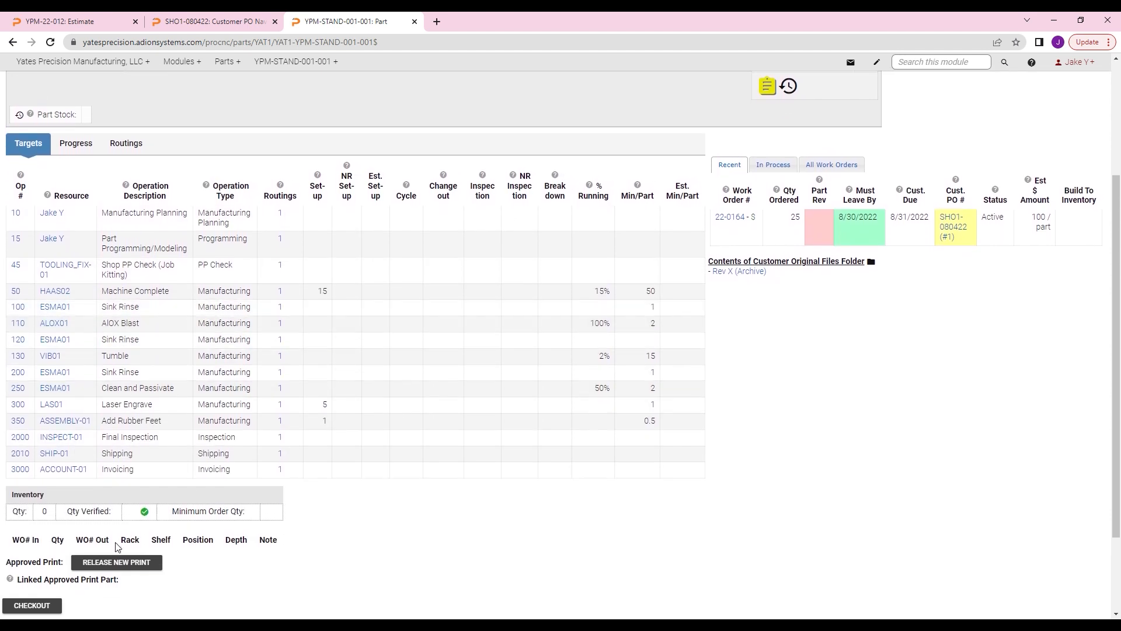
Step: Check out the part, look through the editable operation targets, and save it without edits
click(32, 605)
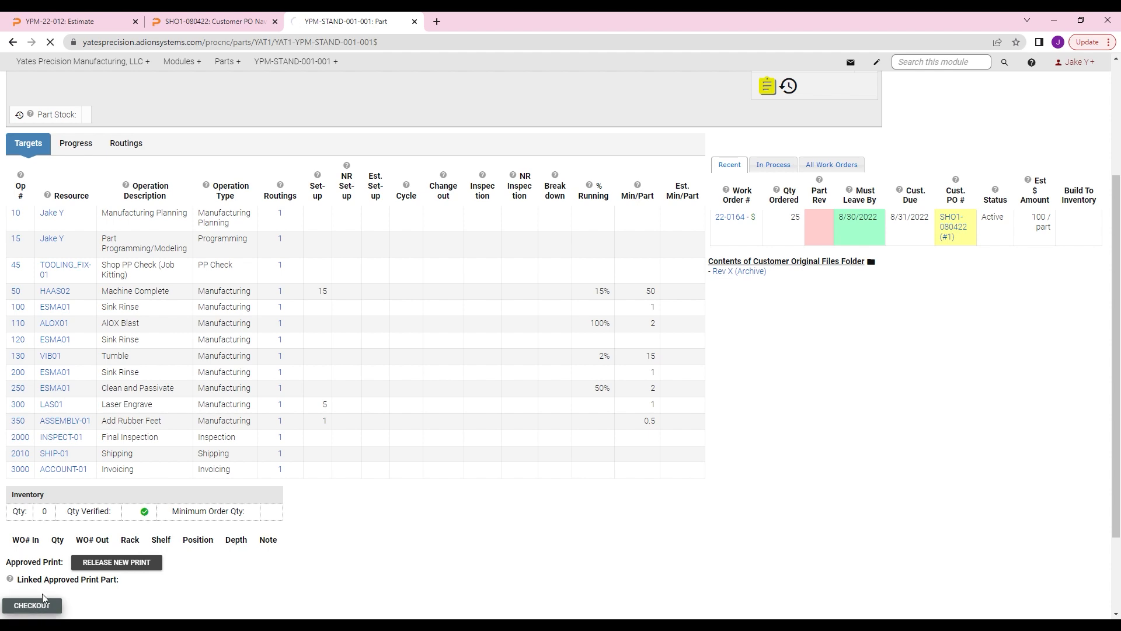
scroll(146, 426, down, 3)
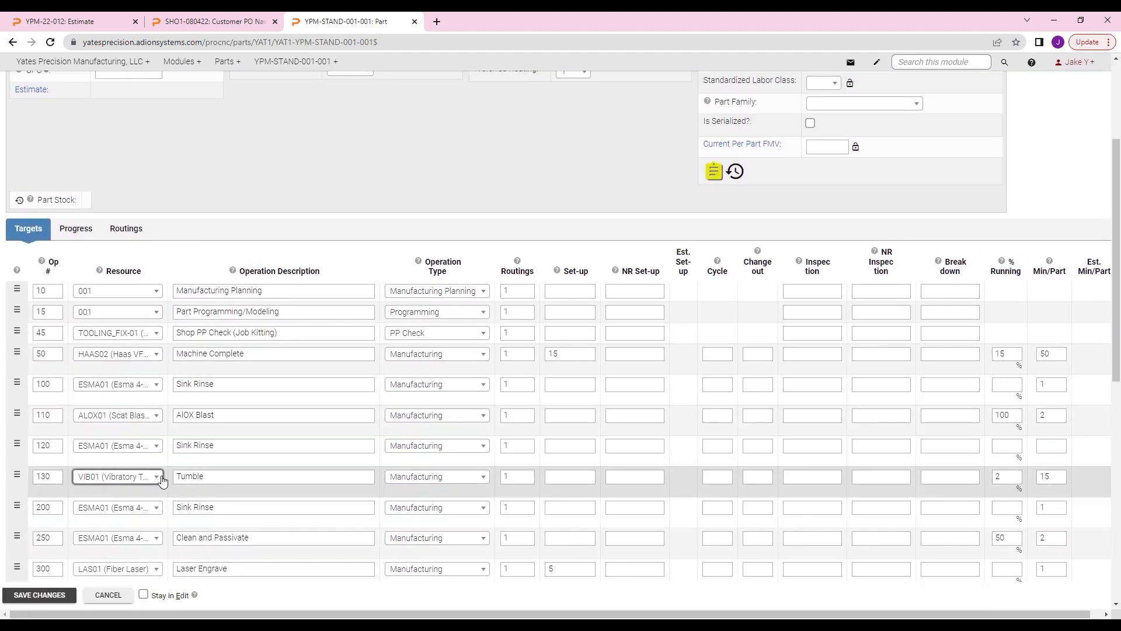
click(40, 595)
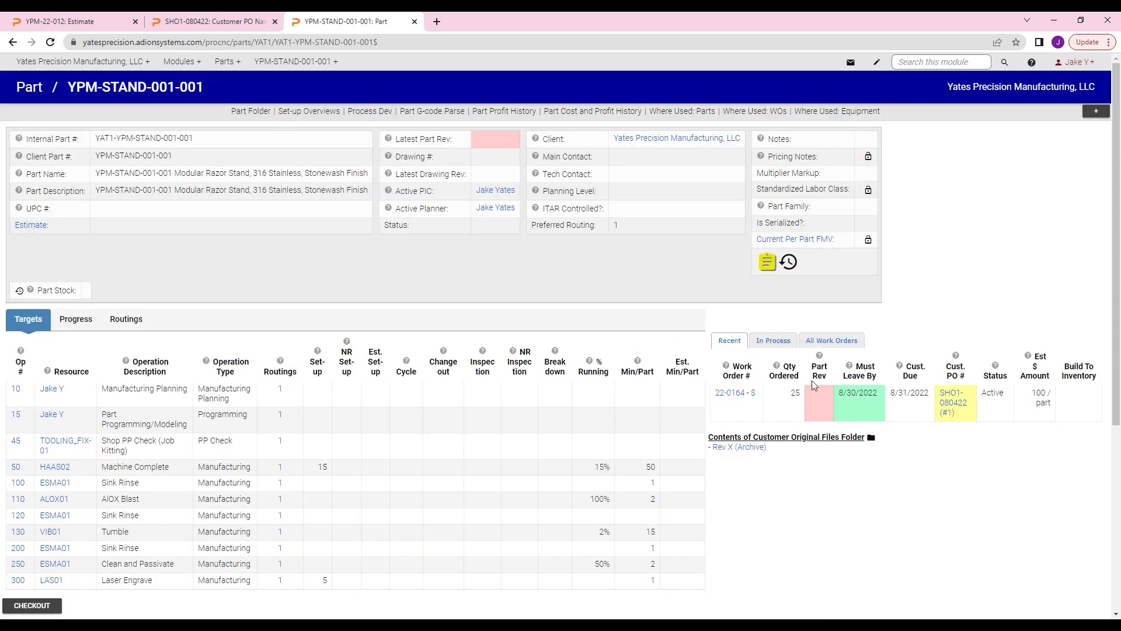
Step: Review the part's operations, open its work order 22-0164, inspect the BOM Master, and return to the work order
scroll(318, 269, down, 5)
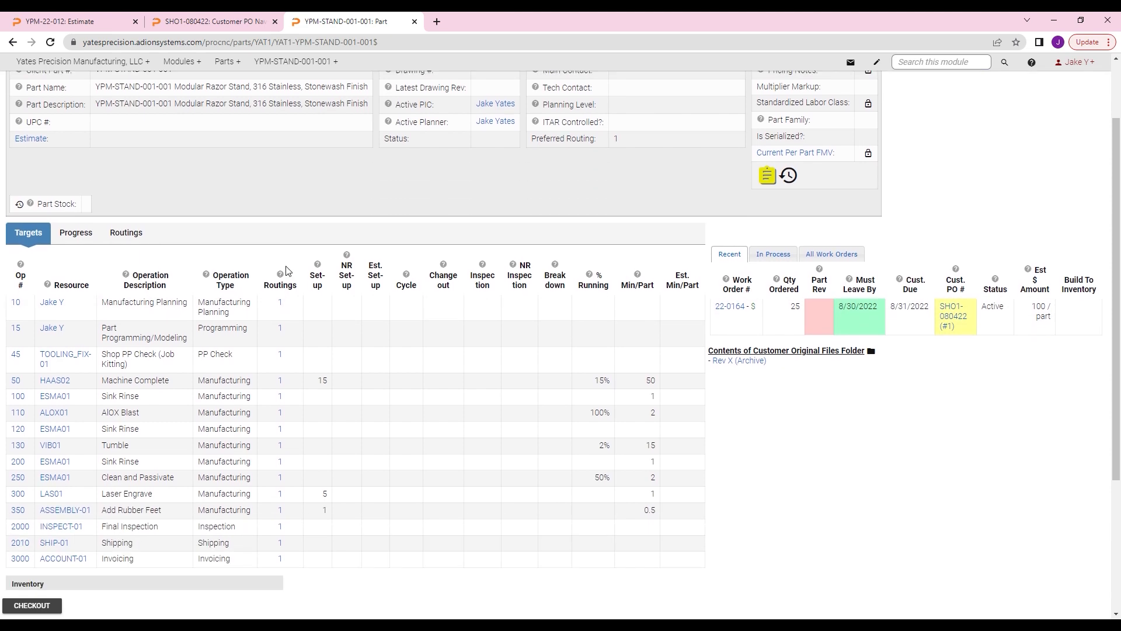
scroll(442, 375, up, 5)
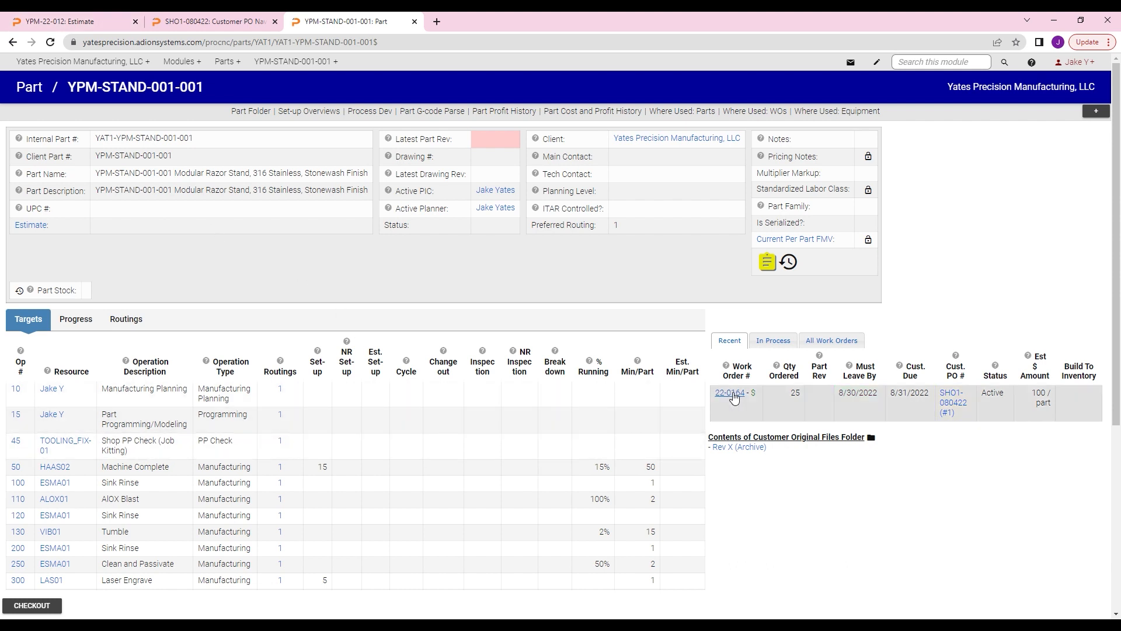
scroll(354, 407, down, 2)
scroll(353, 407, up, 2)
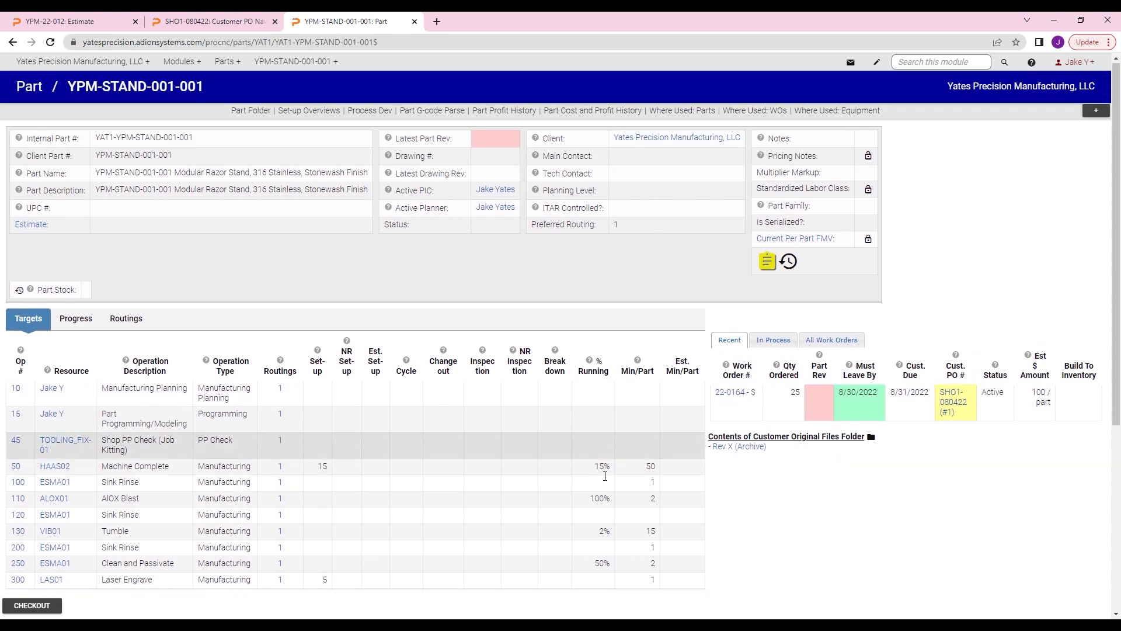
click(727, 396)
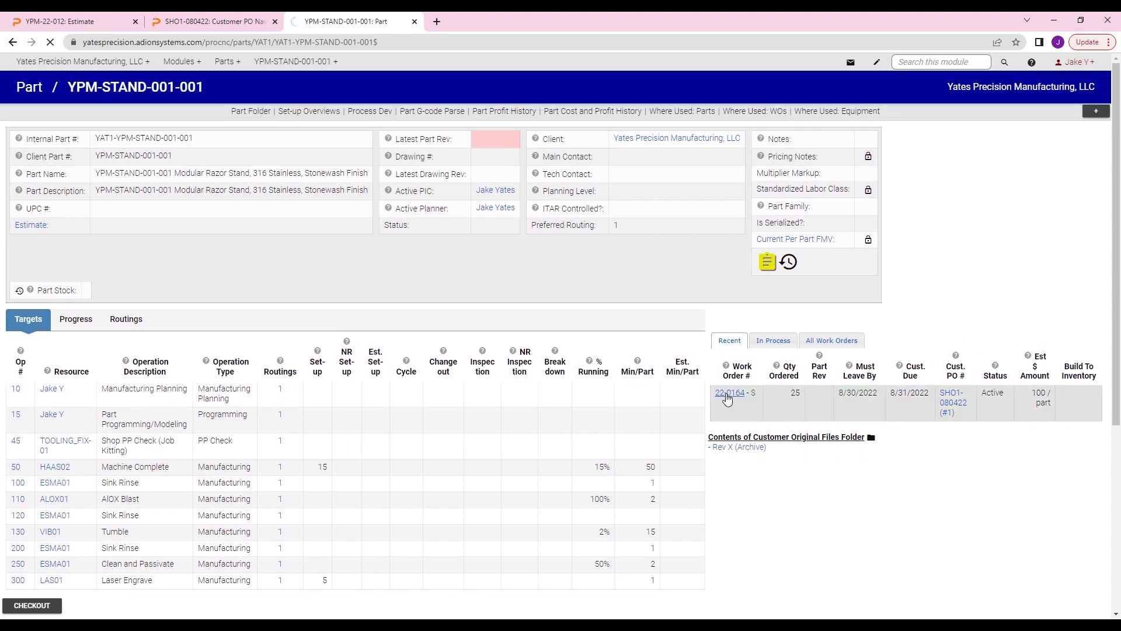
scroll(341, 320, down, 1)
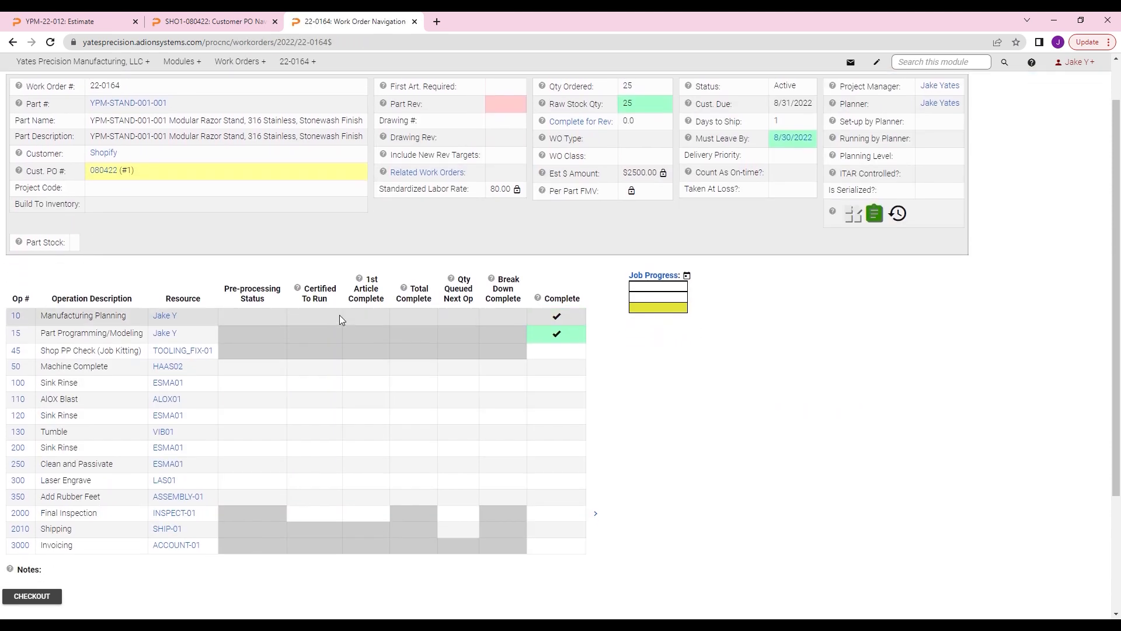
scroll(468, 278, up, 1)
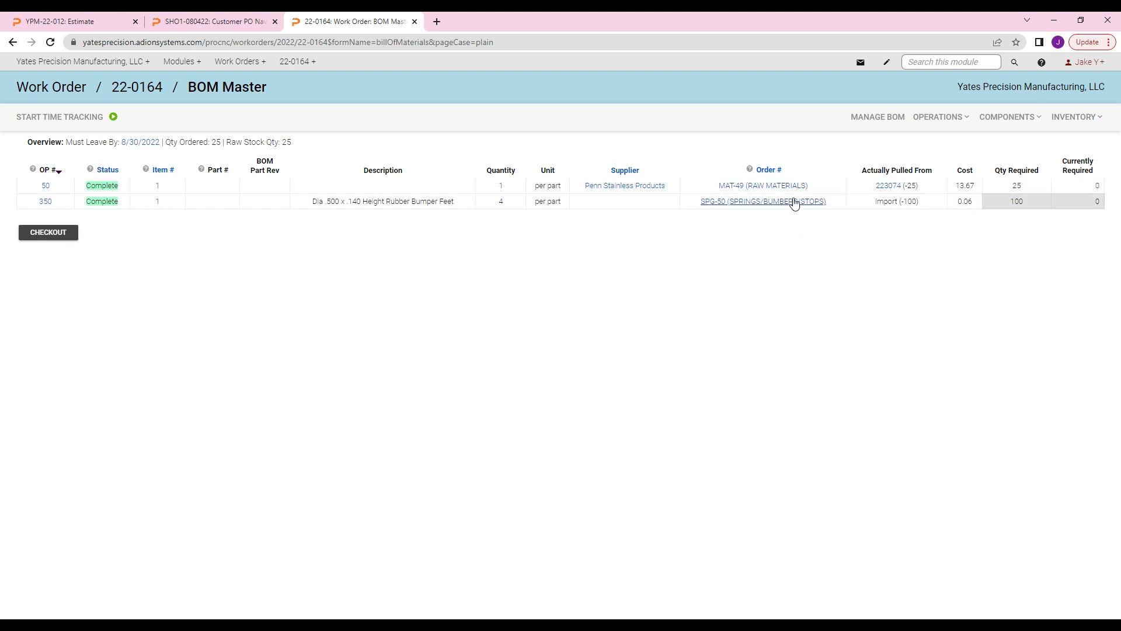
click(156, 97)
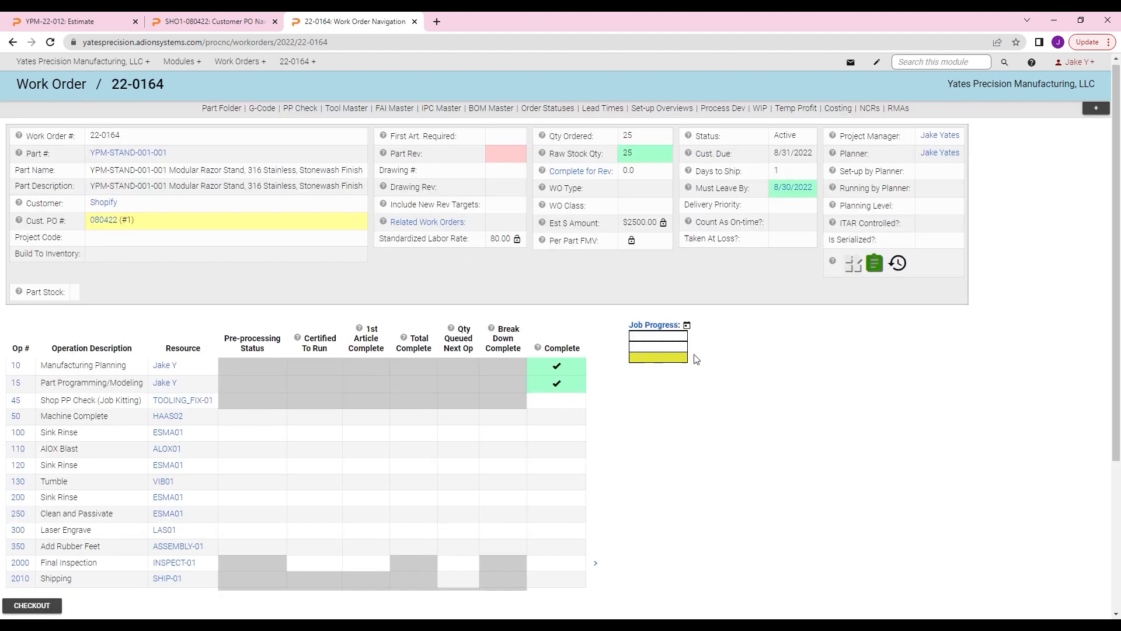
Step: Check out work order 22-0164, look through its editable operation rows, and save it without edits
scroll(693, 355, down, 2)
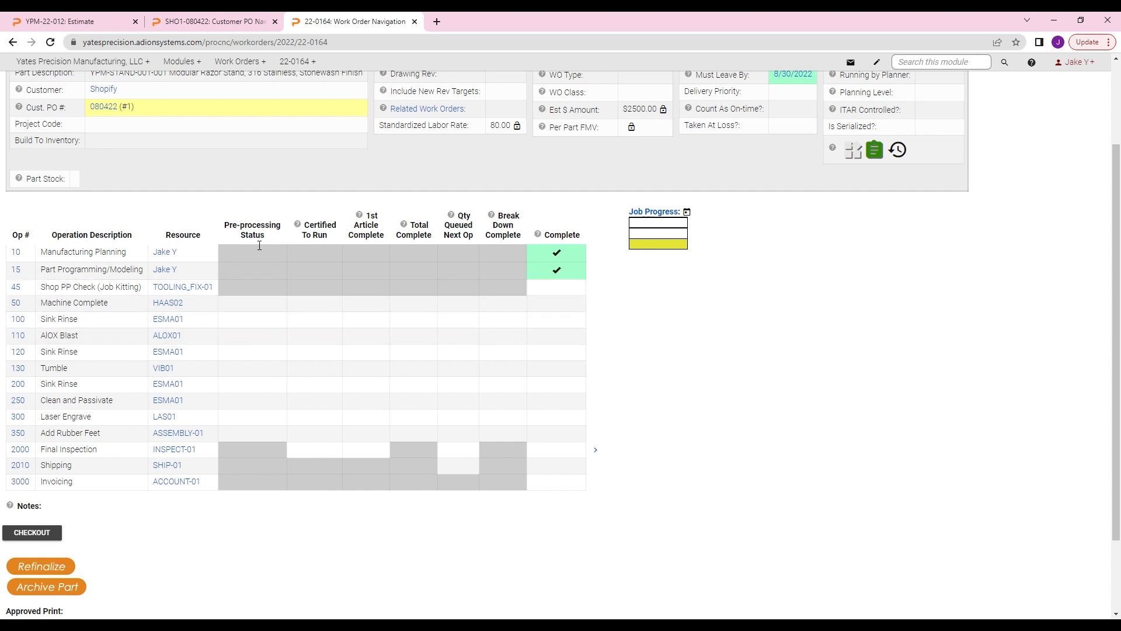
click(54, 533)
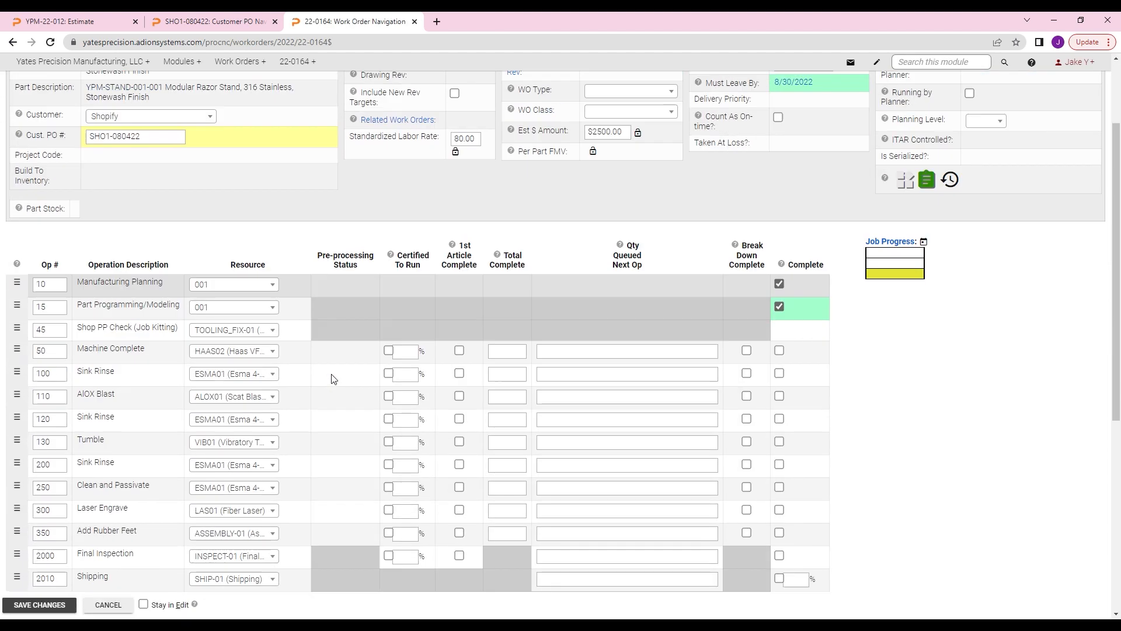
scroll(333, 379, down, 2)
click(39, 604)
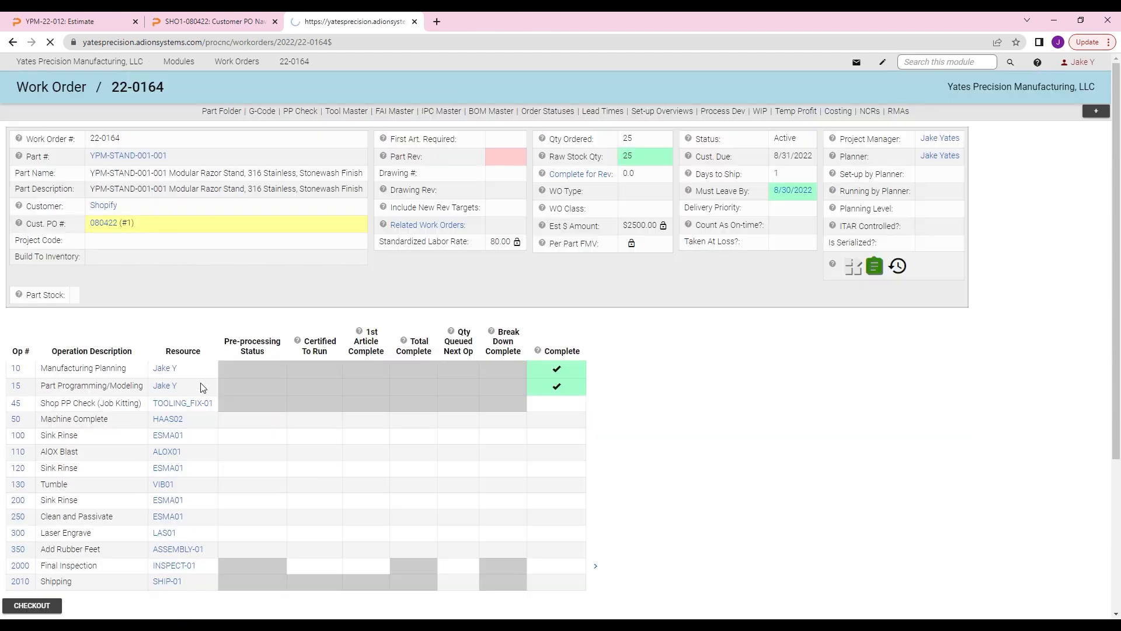
Step: Open Op 50 (Machine Complete) of the work order, view its First Article page, and return to the operation
click(16, 419)
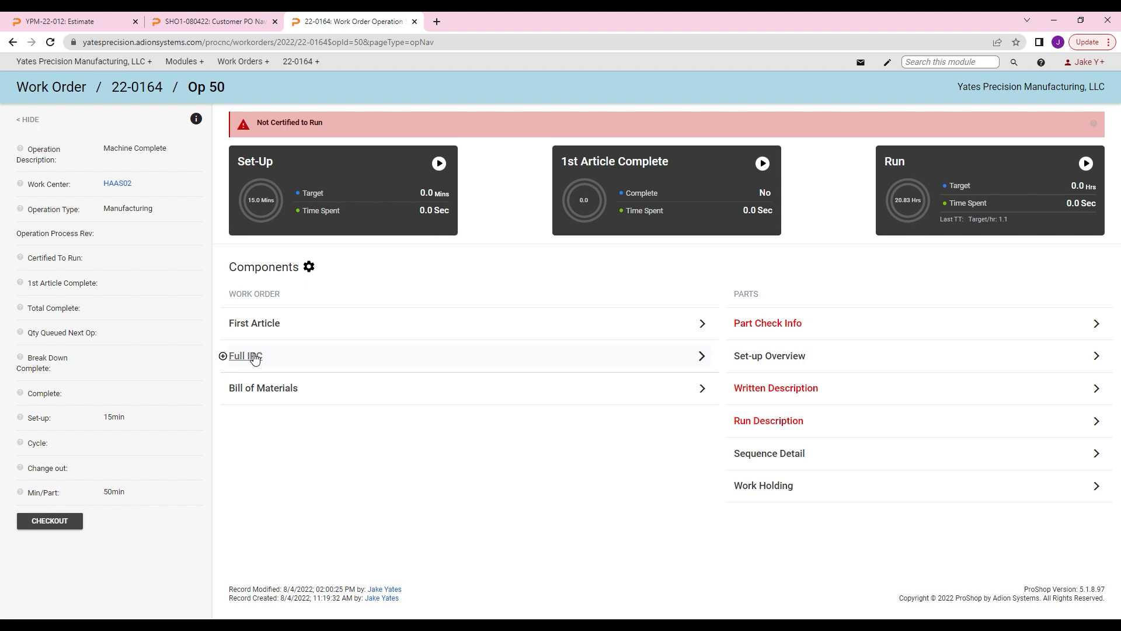
click(275, 330)
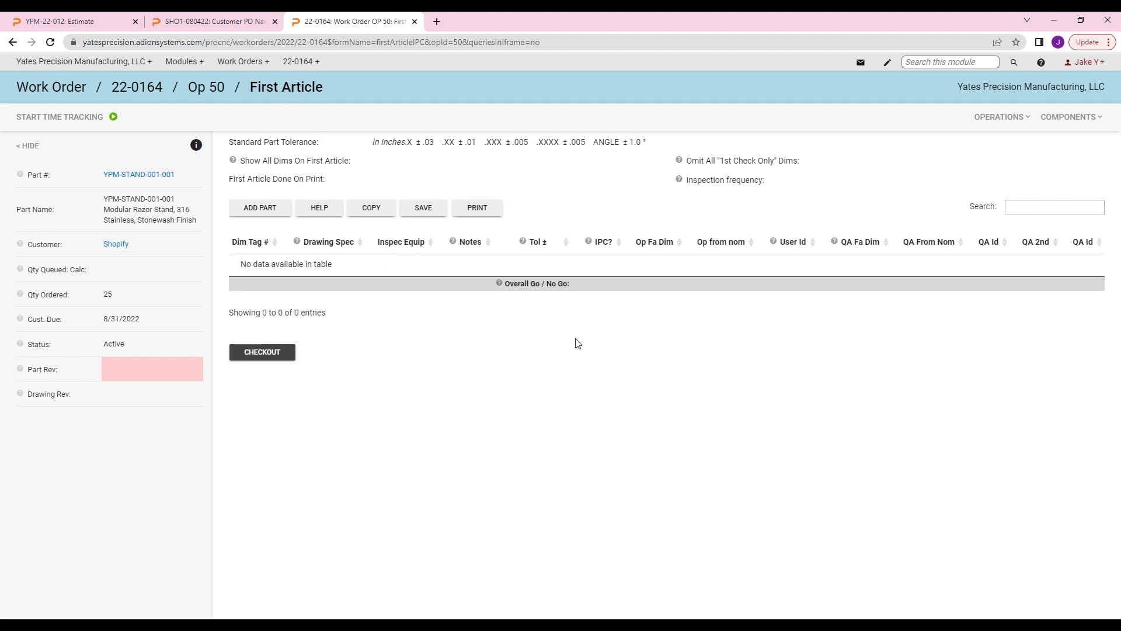
click(223, 91)
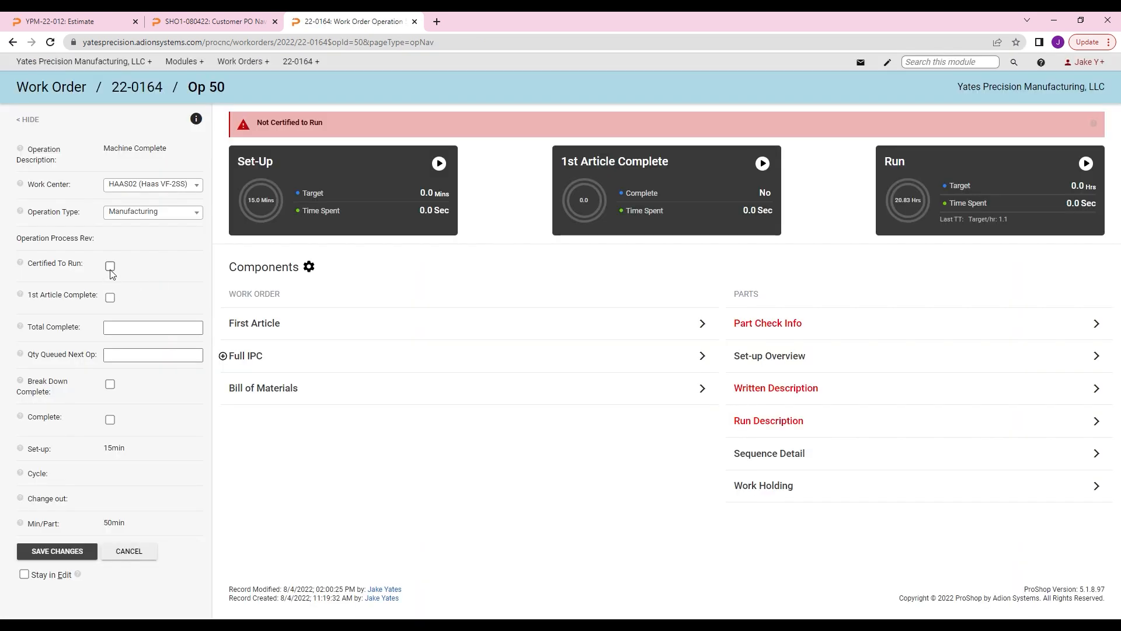
Step: Mark Op 50 as Certified To Run and 1st Article Complete, and save the changes
click(110, 266)
click(109, 297)
click(84, 553)
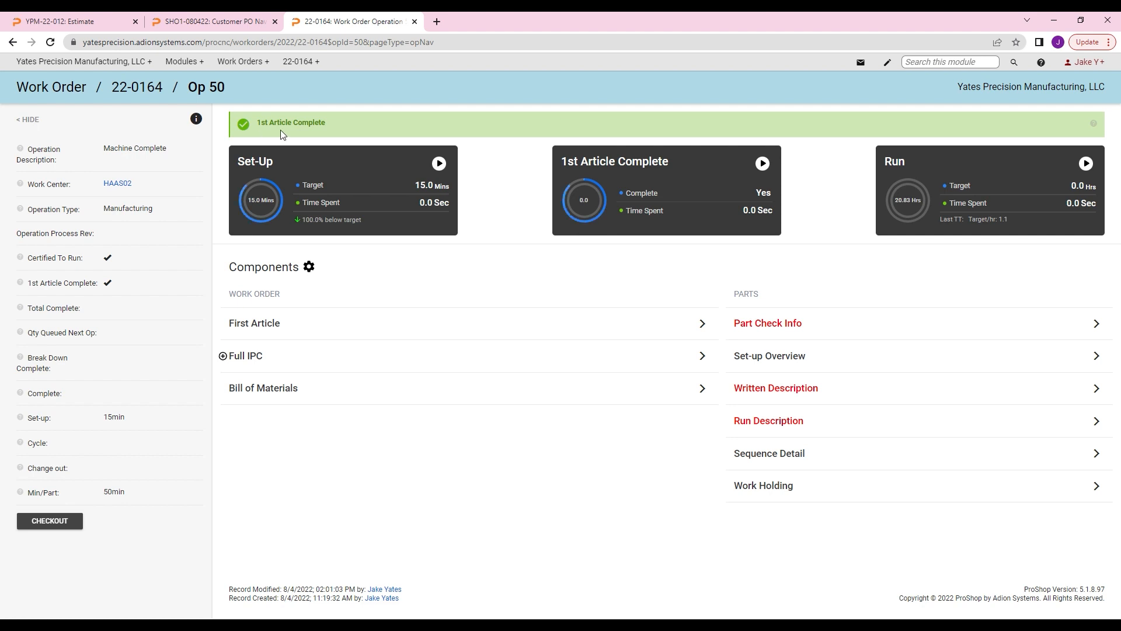
Step: View Op 50's Full IPC, open part YPM-STAND-001-001 in a new browser tab, and check out its Op 50 Part Check Info for editing
click(249, 357)
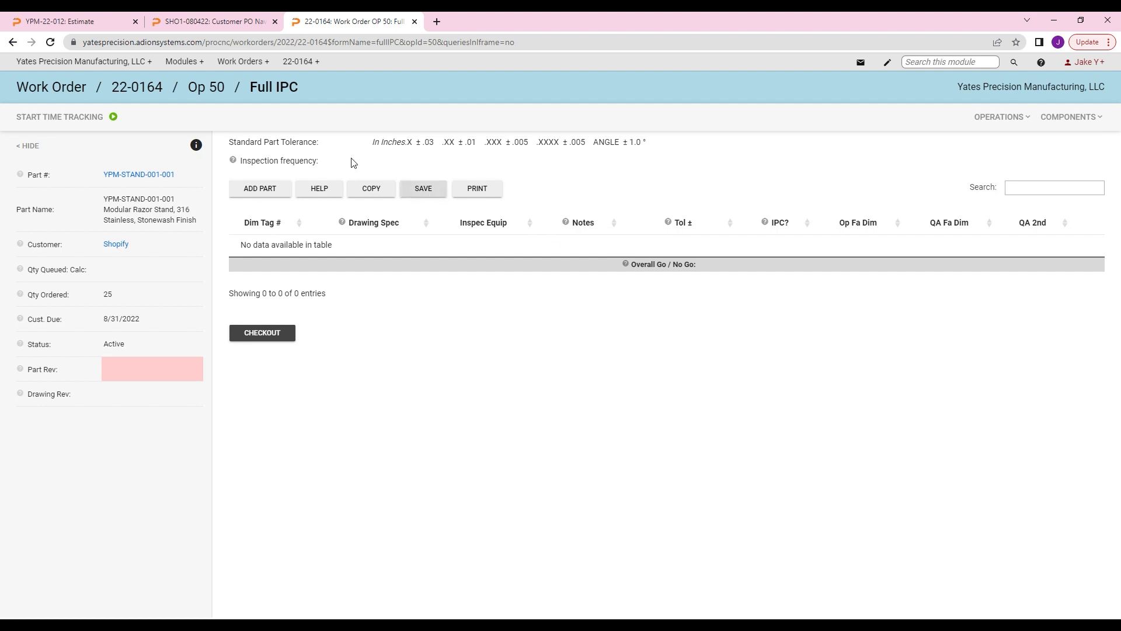
middle_click(157, 175)
click(495, 23)
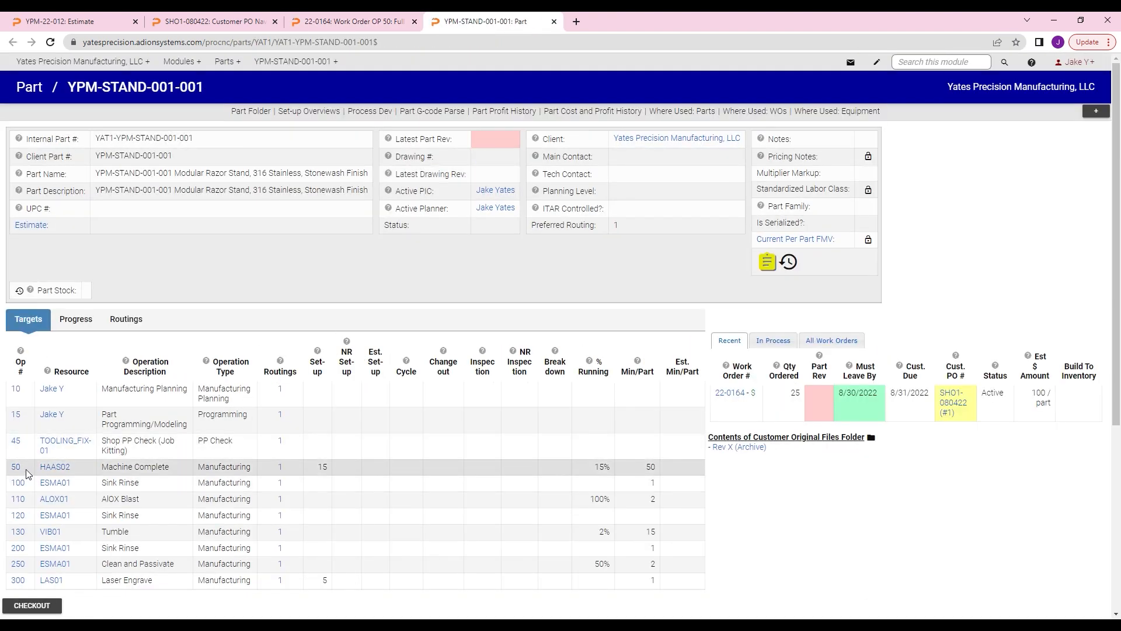
click(22, 471)
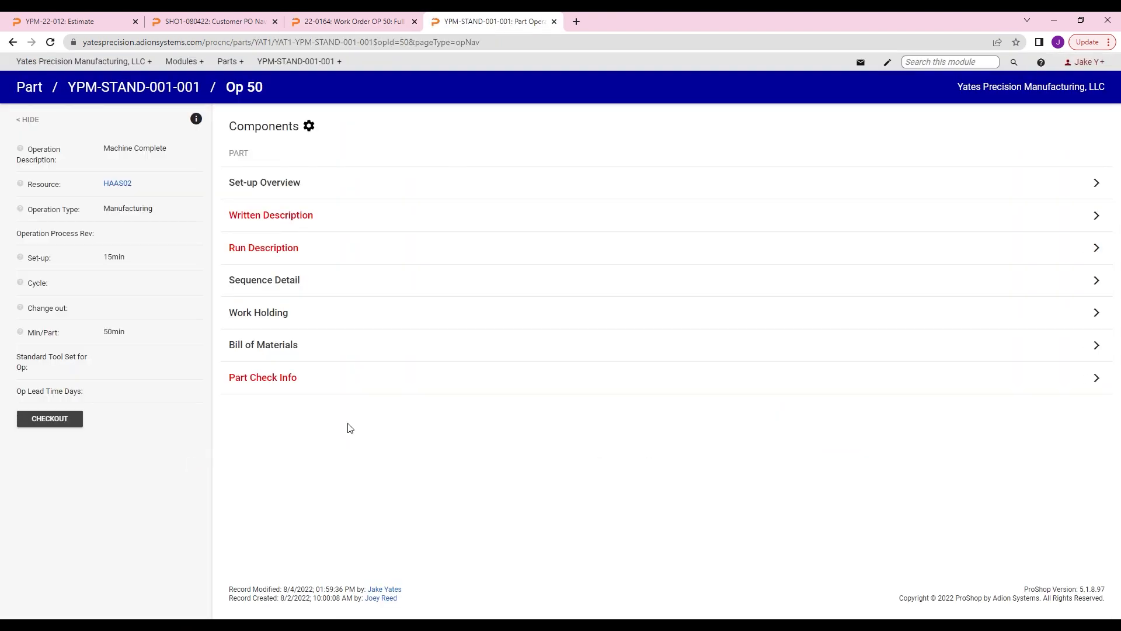
click(295, 386)
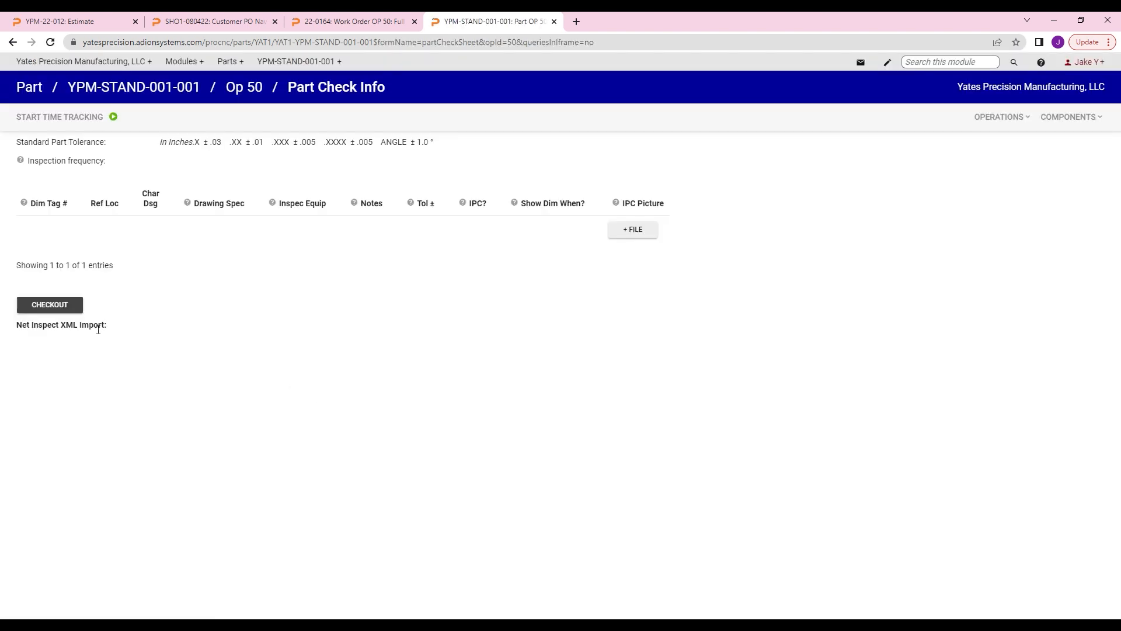
click(74, 307)
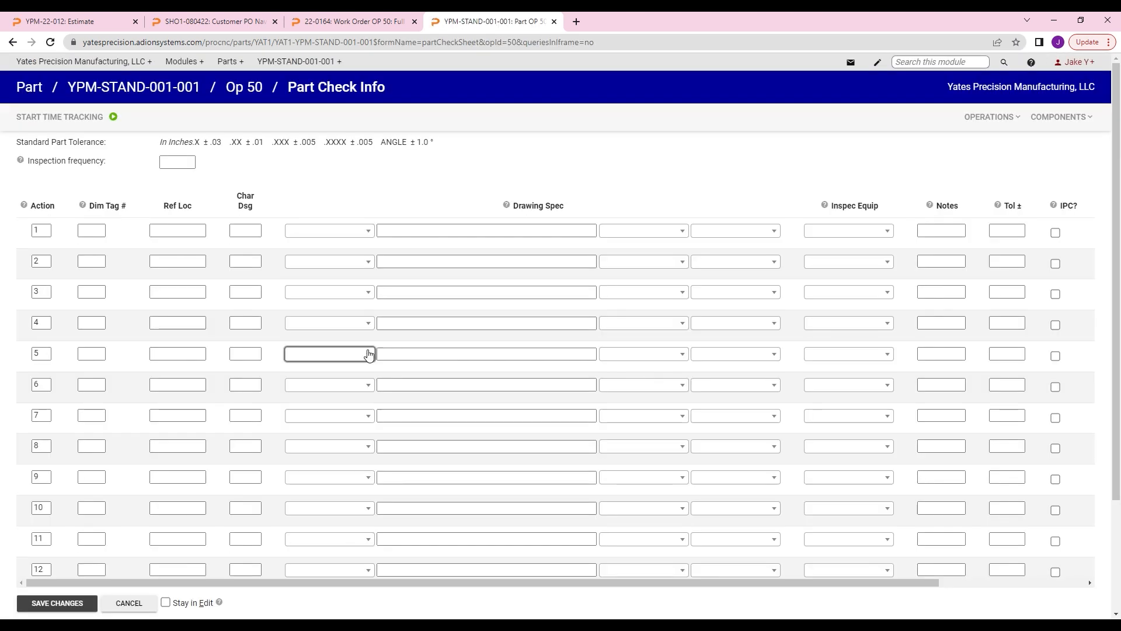
Step: Define check dimension 1 as Ø .500, inspected with a Caliper at a tolerance of .005, and include it in the IPC
click(374, 233)
click(345, 279)
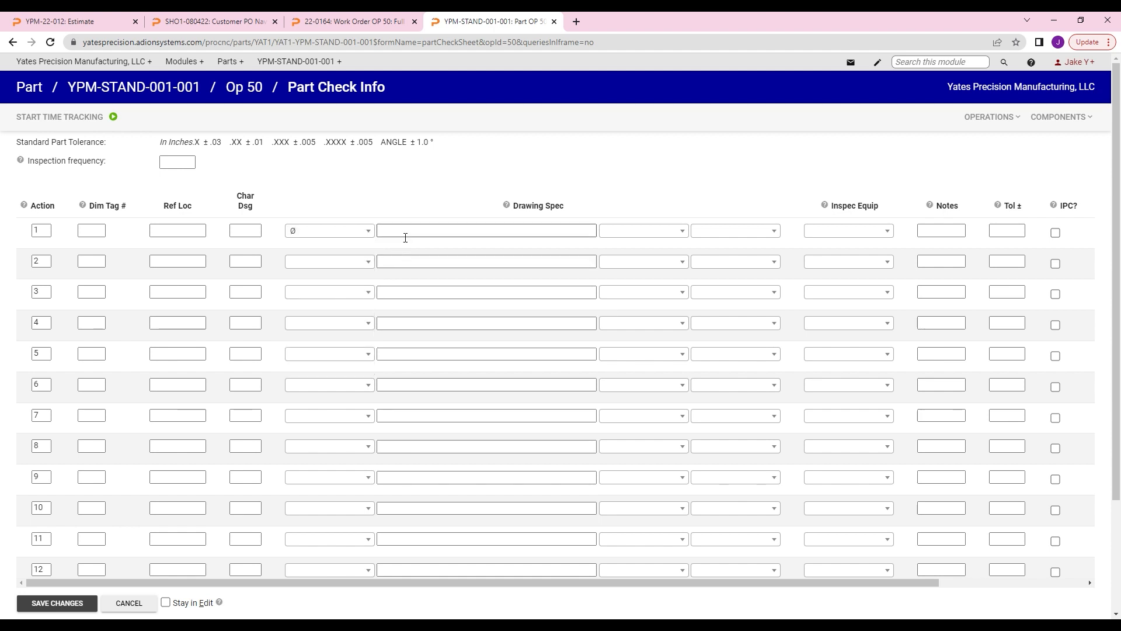
text(.500)
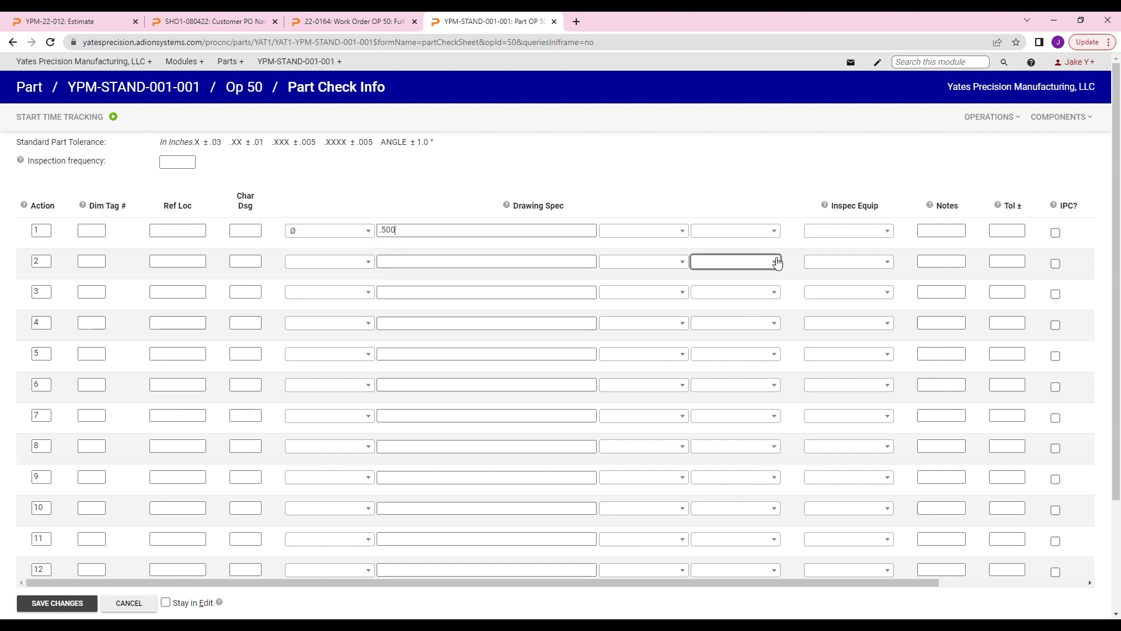
click(843, 232)
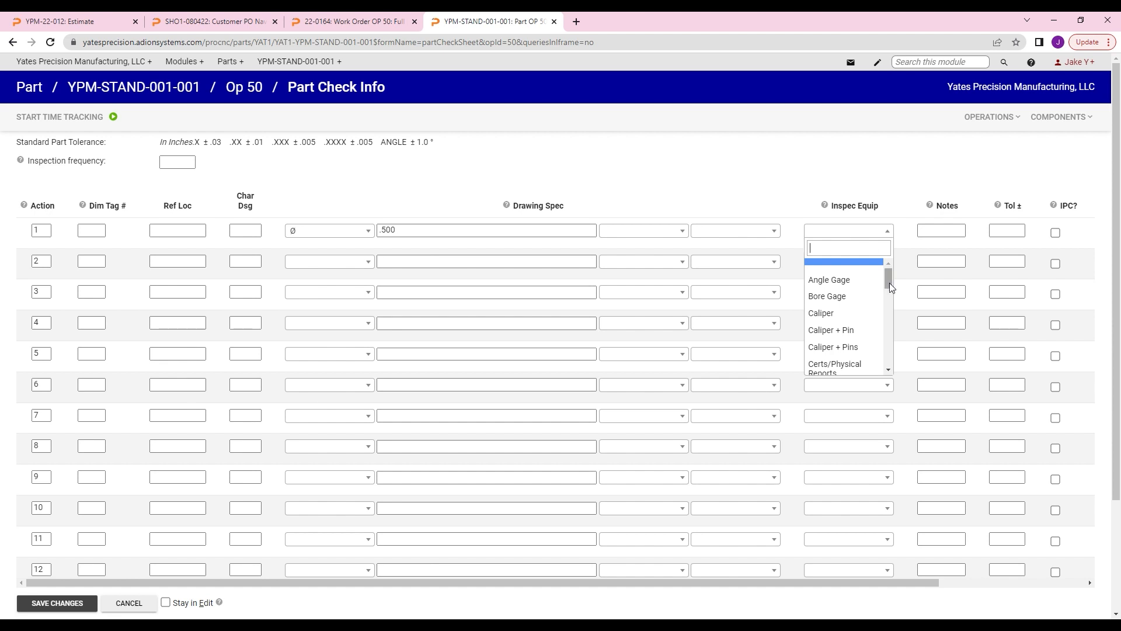
drag(889, 282, 889, 286)
click(847, 295)
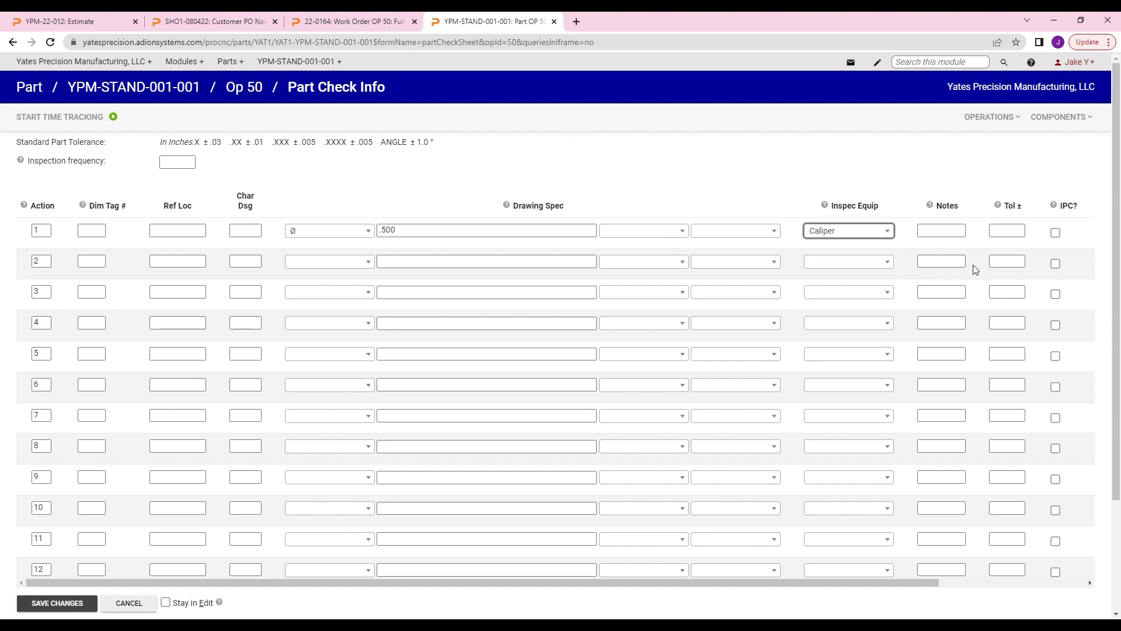
click(1012, 235)
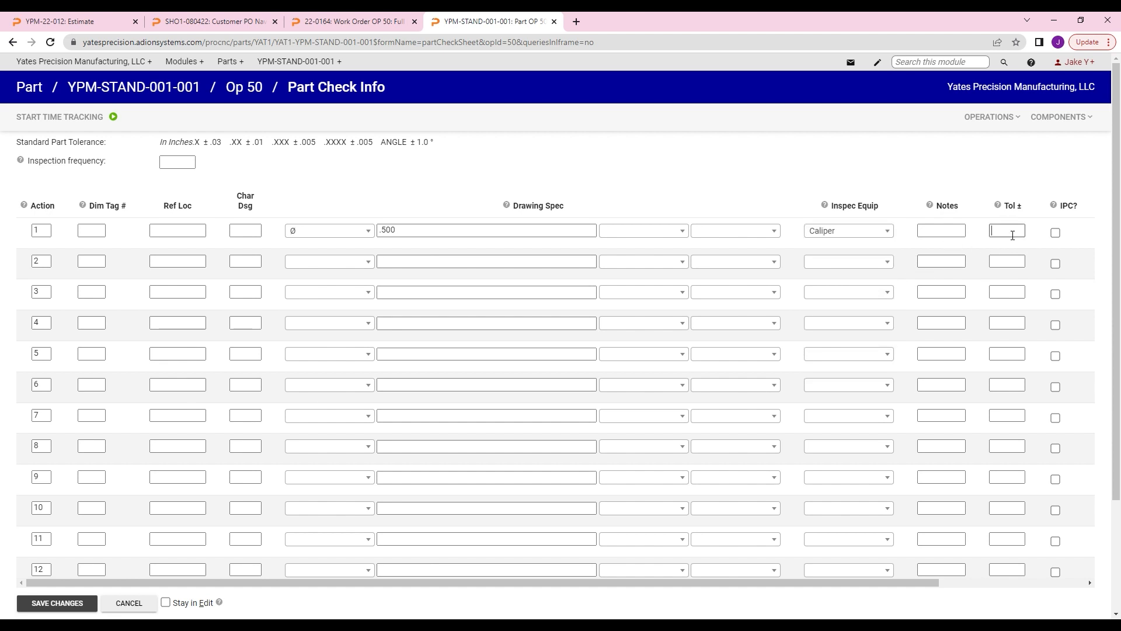
text(.005)
Step: Define check dimension 2 as Length 2.00, inspected with a Caliper at a tolerance of .01, and include it in the IPC
click(351, 261)
drag(371, 330, 371, 357)
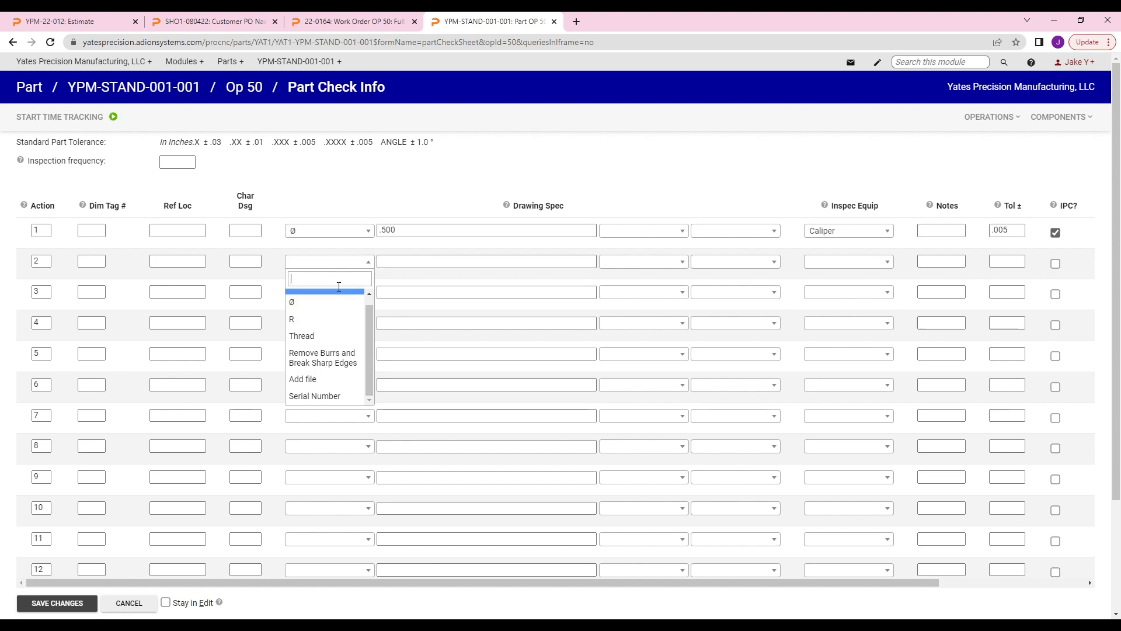
text(Length)
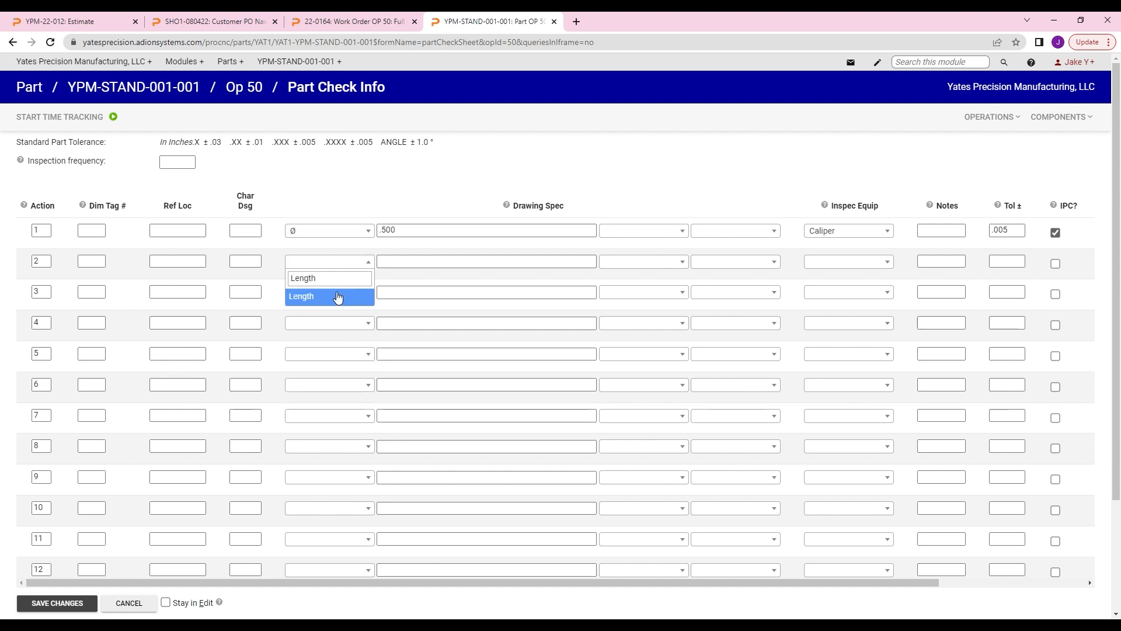
click(338, 296)
click(405, 269)
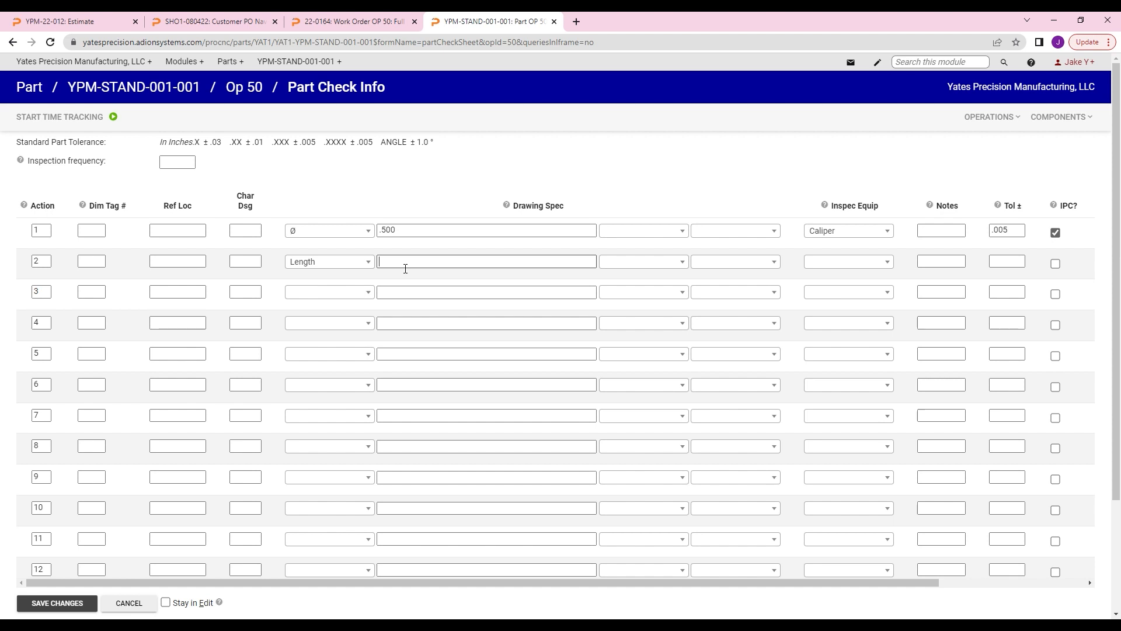
text(2.00)
click(830, 263)
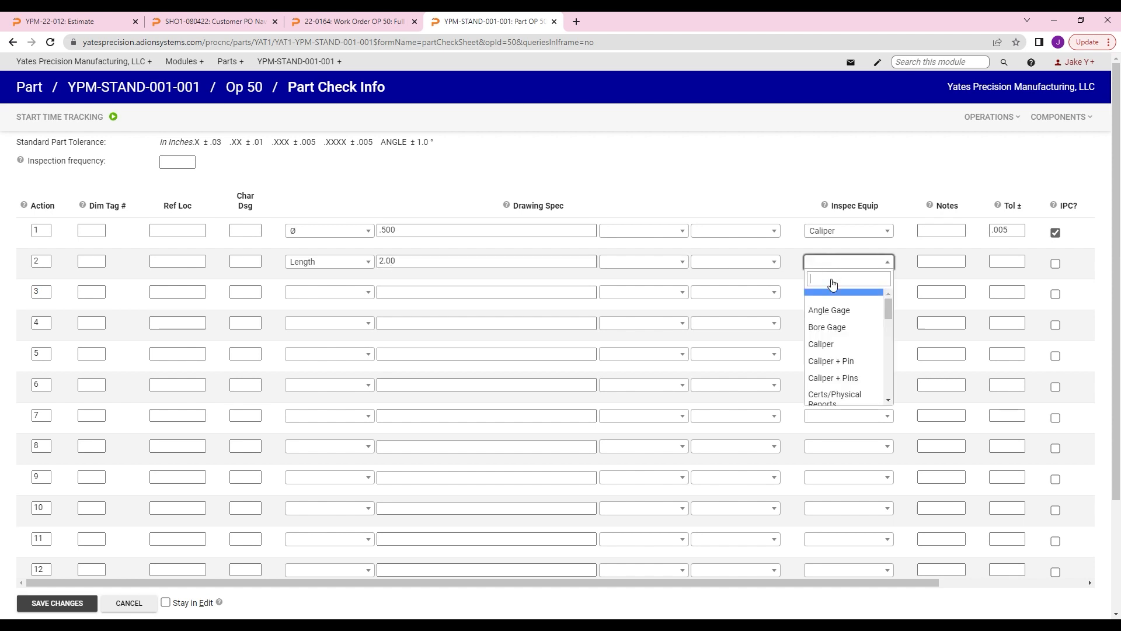
click(832, 343)
click(1009, 267)
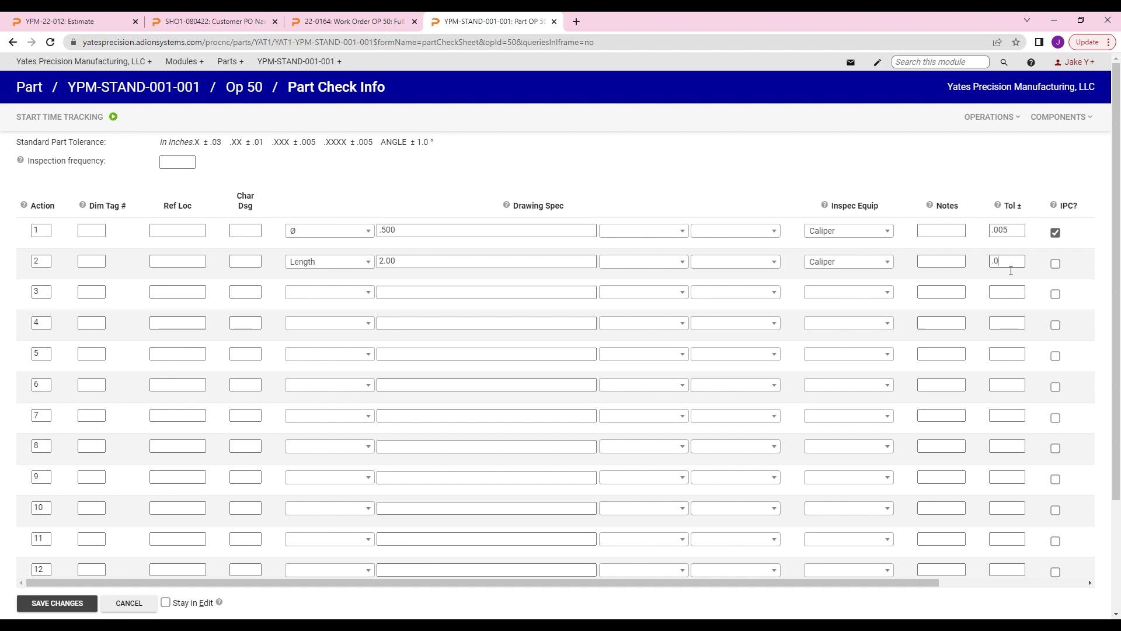
click(1055, 263)
Step: Look at the Show Dim When options and IPC Picture column without choosing anything, and save the part check changes
drag(892, 583, 1044, 593)
click(976, 232)
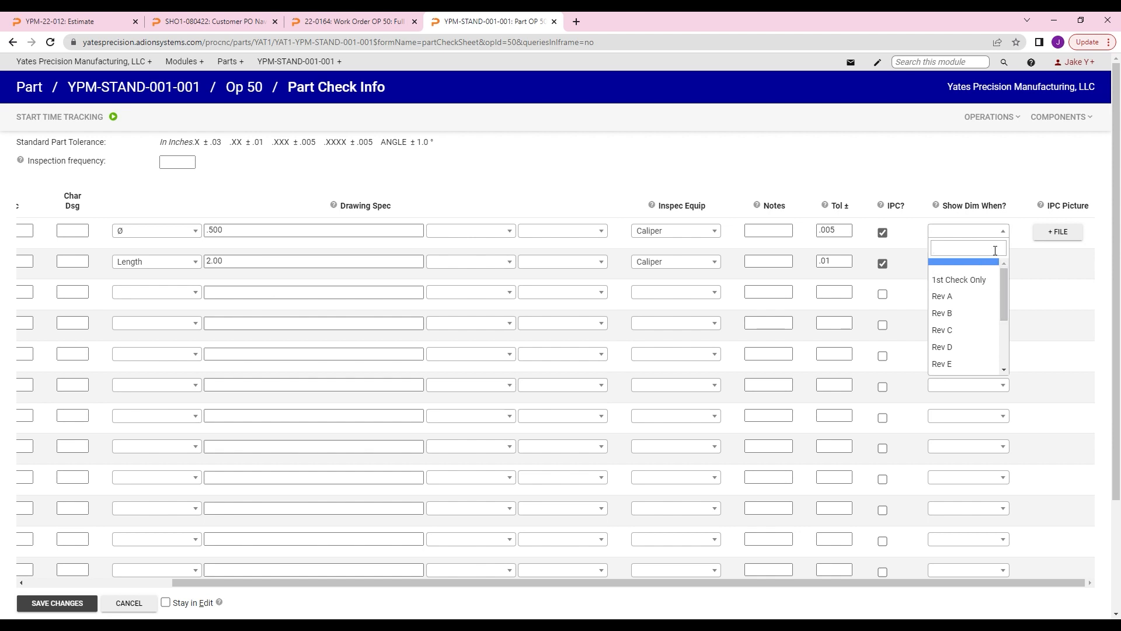
click(1051, 255)
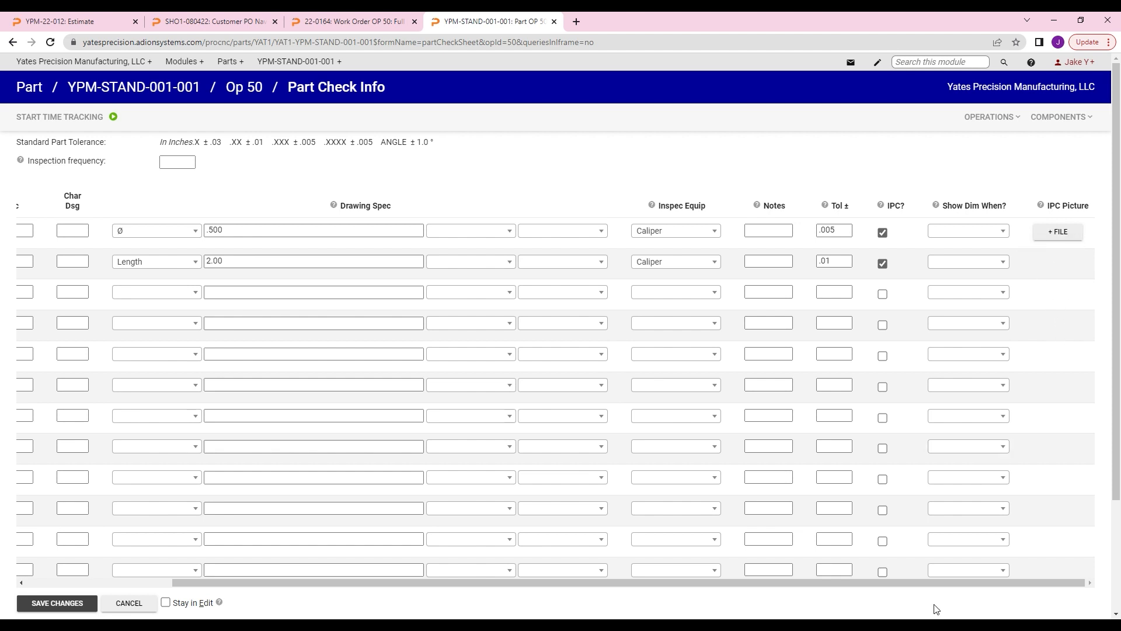
drag(934, 582, 1010, 576)
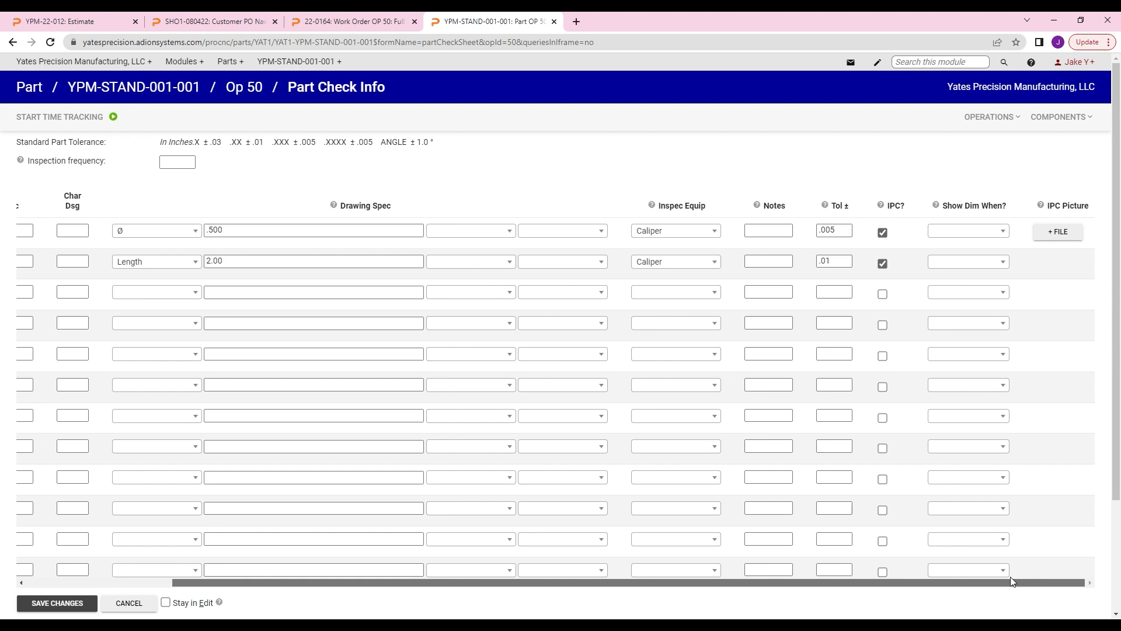
mouse_move(1076, 239)
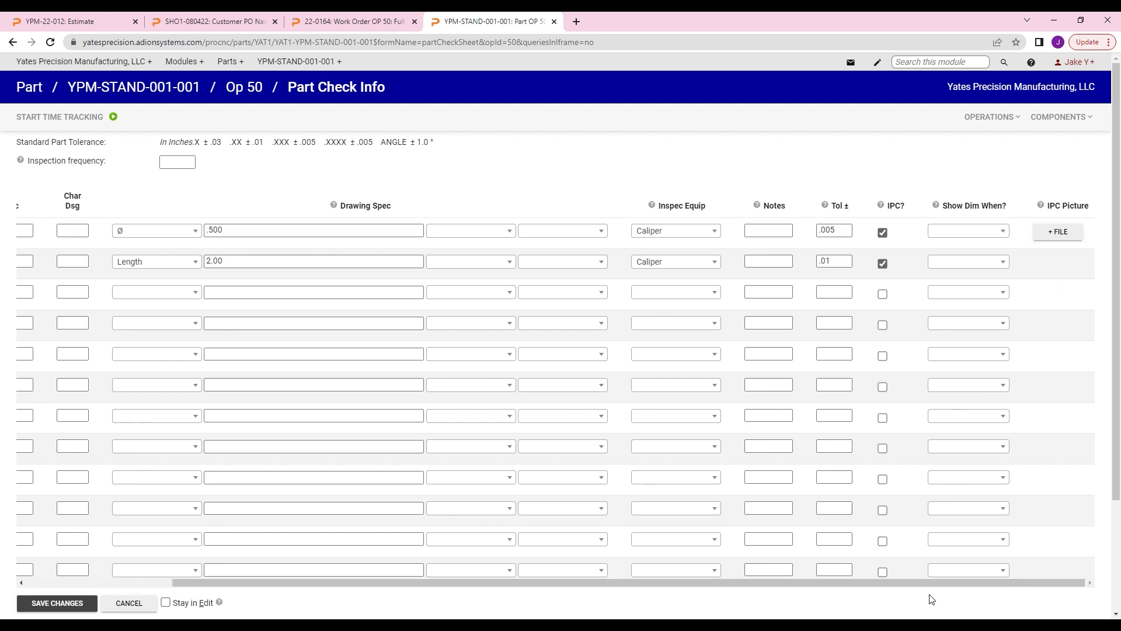
drag(930, 584, 671, 593)
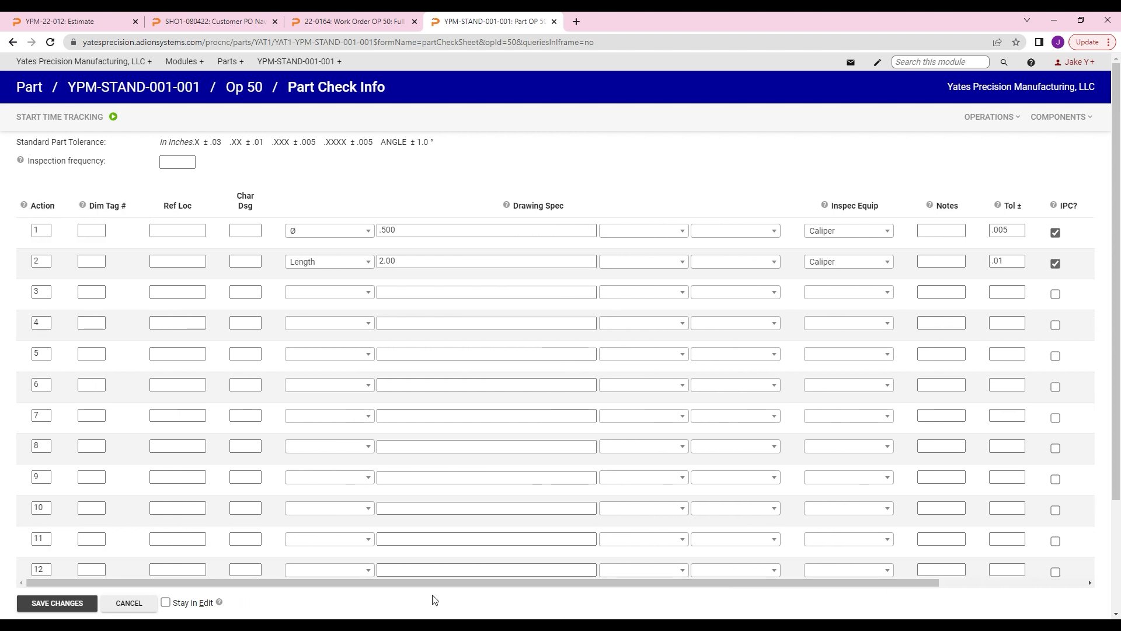
click(57, 603)
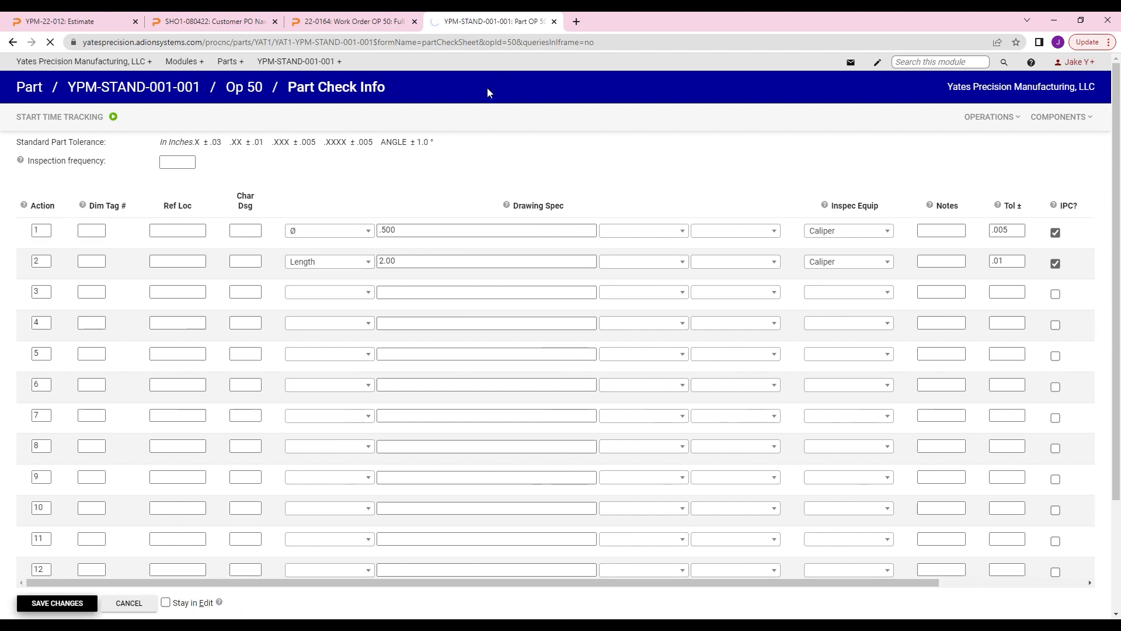
Step: In work order 22-0164's Op 50 First Article, enter Op Fa Dim values .499 for the diameter and 2.006 for the length, and save
click(385, 22)
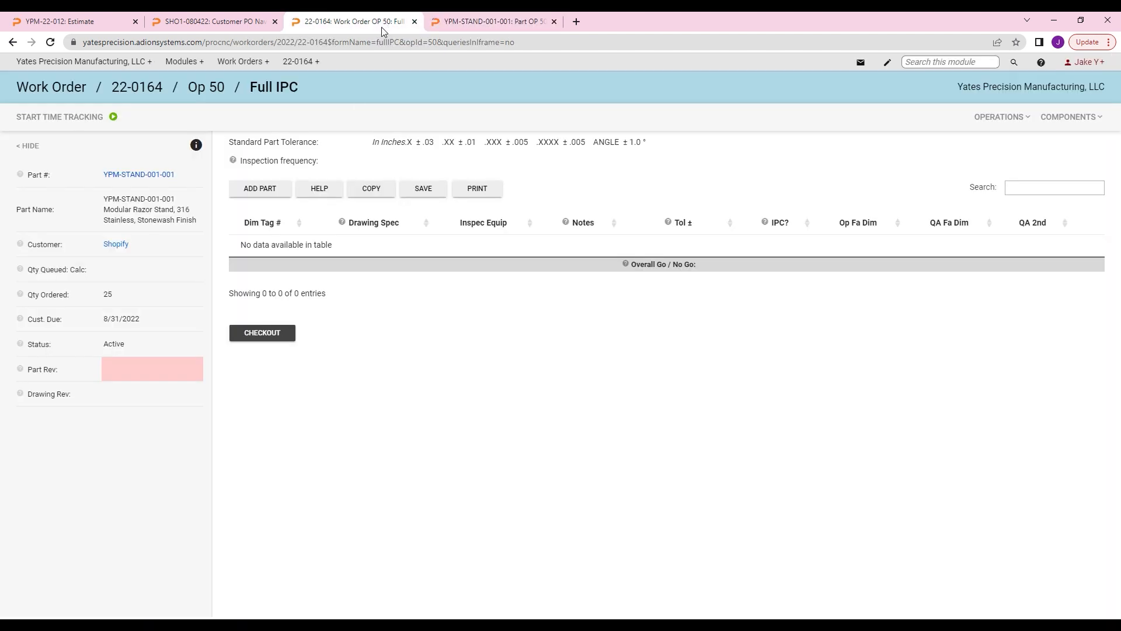
click(214, 88)
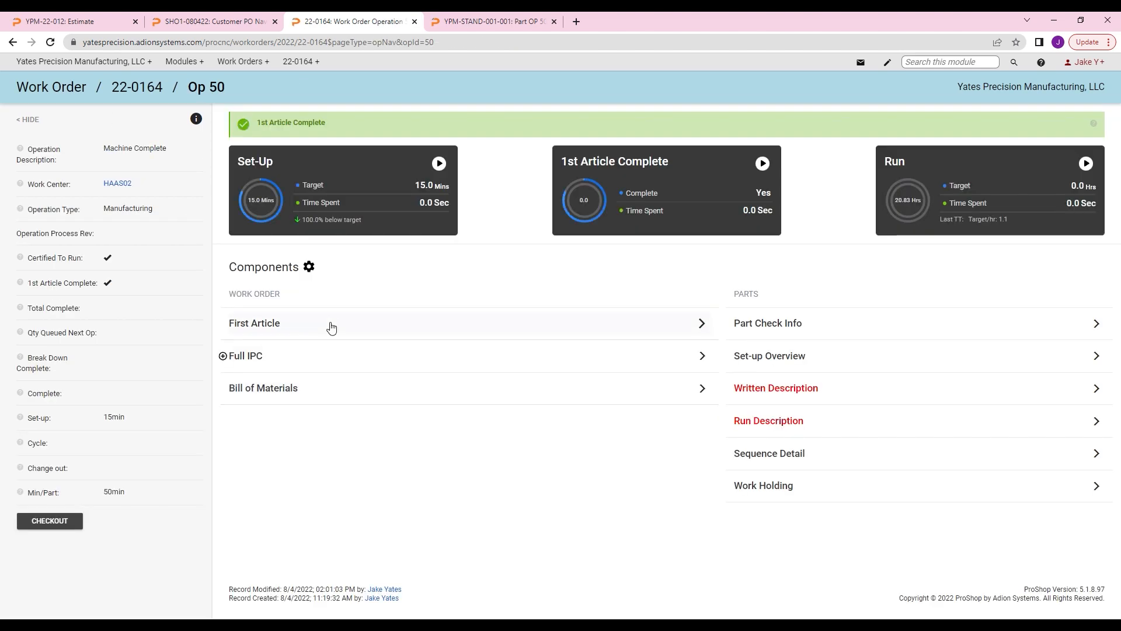
click(325, 326)
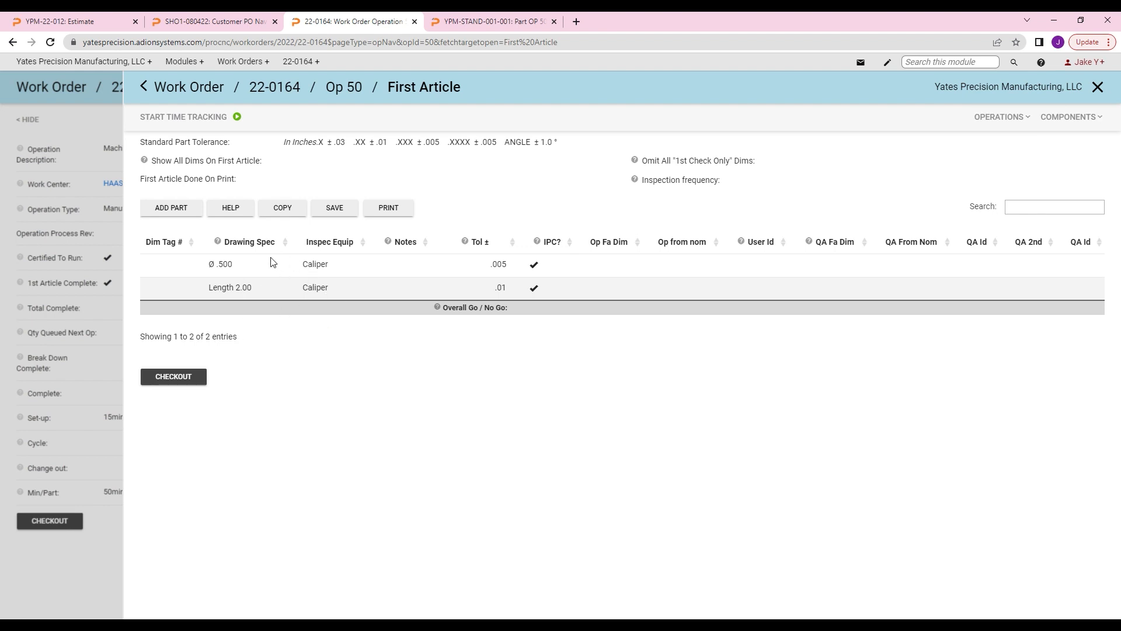
click(185, 378)
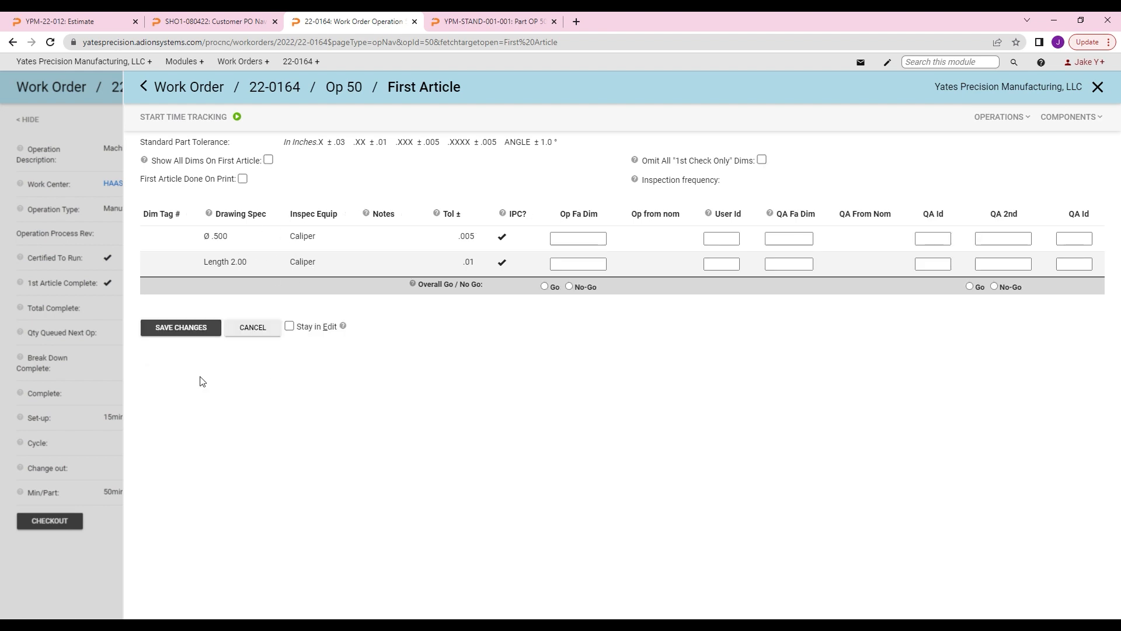
click(576, 268)
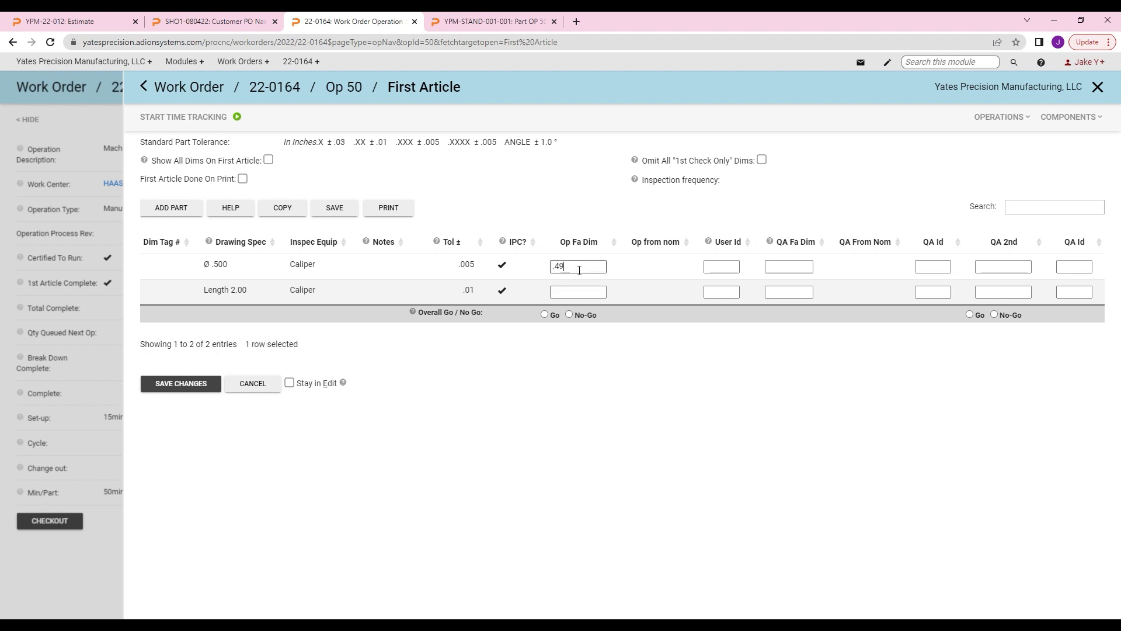
click(577, 294)
click(186, 383)
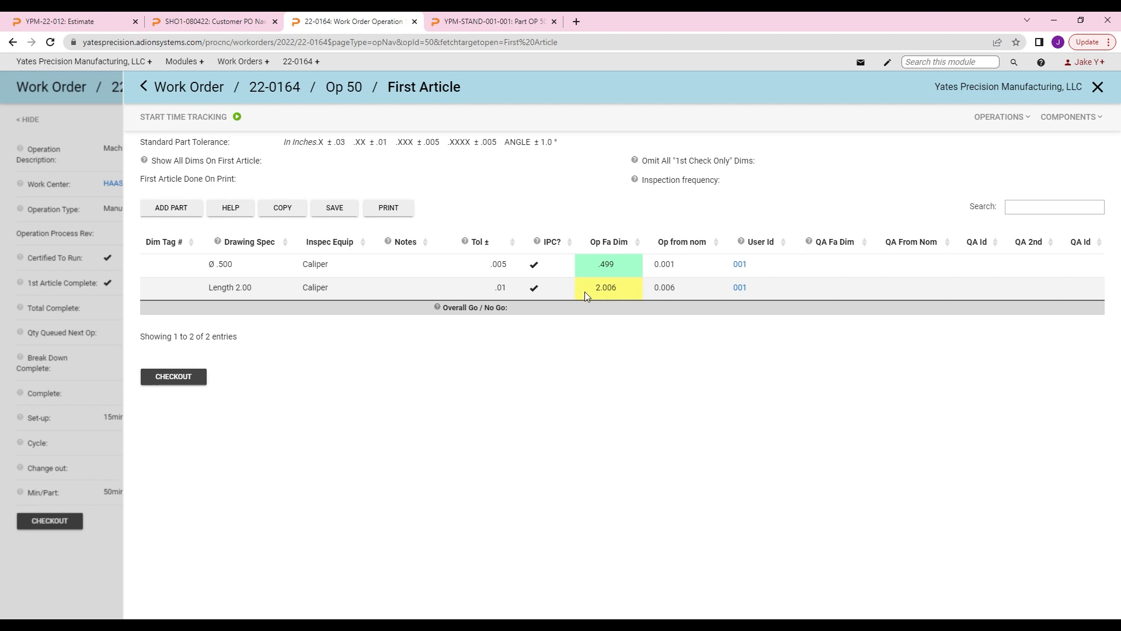
Step: In Op 50's Full IPC, enter QA 2nd values .498 for the diameter and 2.001 for the length, save, and reload the page
click(353, 92)
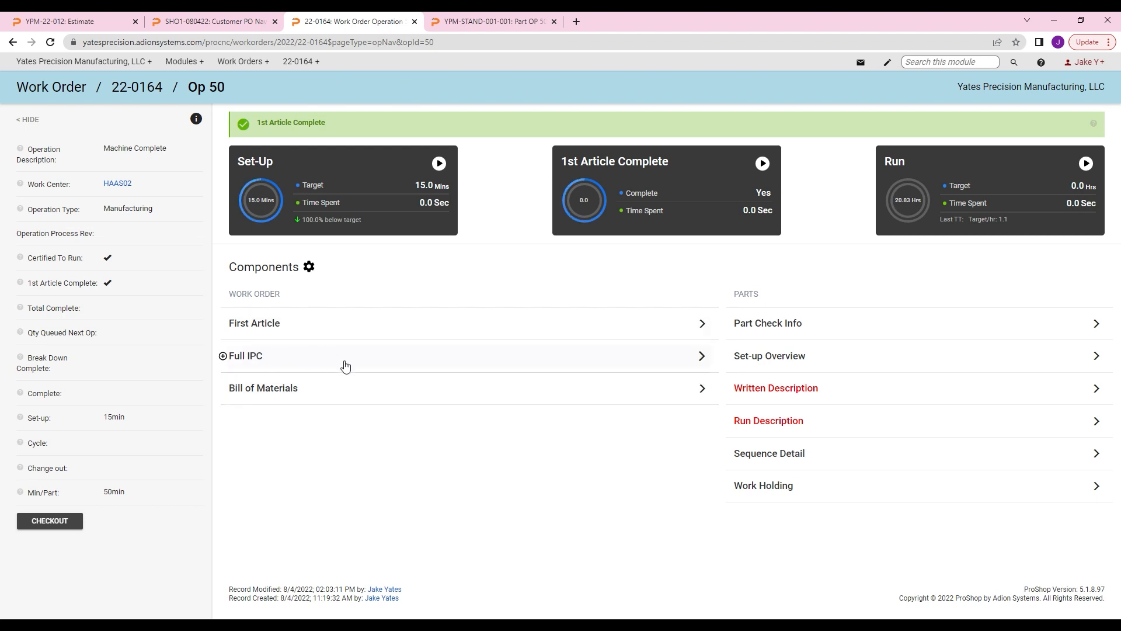
click(260, 362)
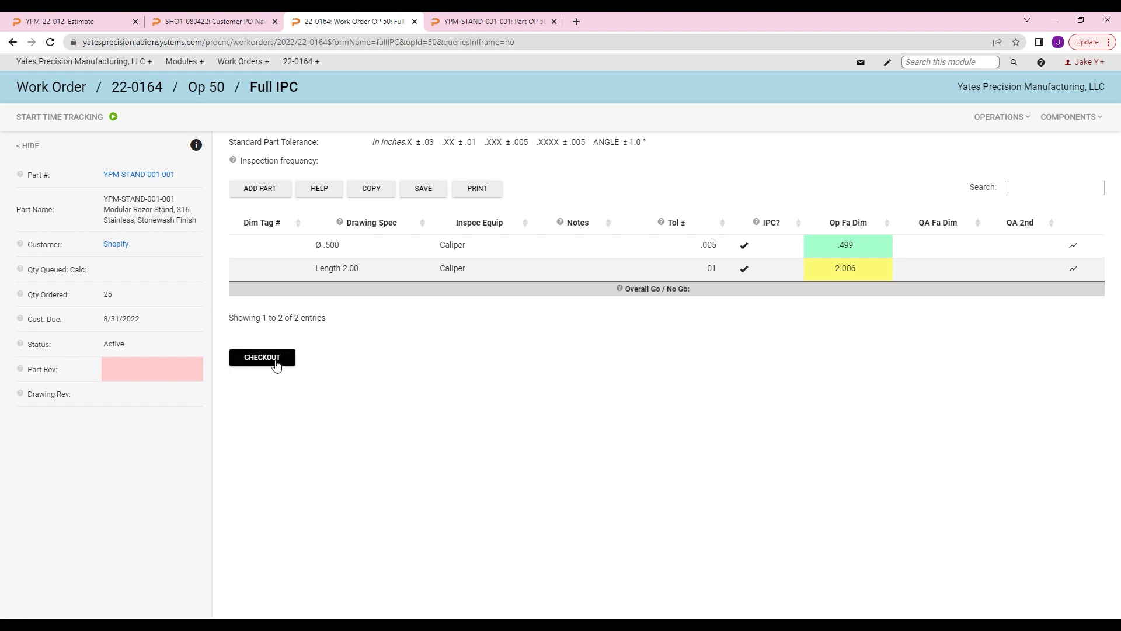
click(276, 364)
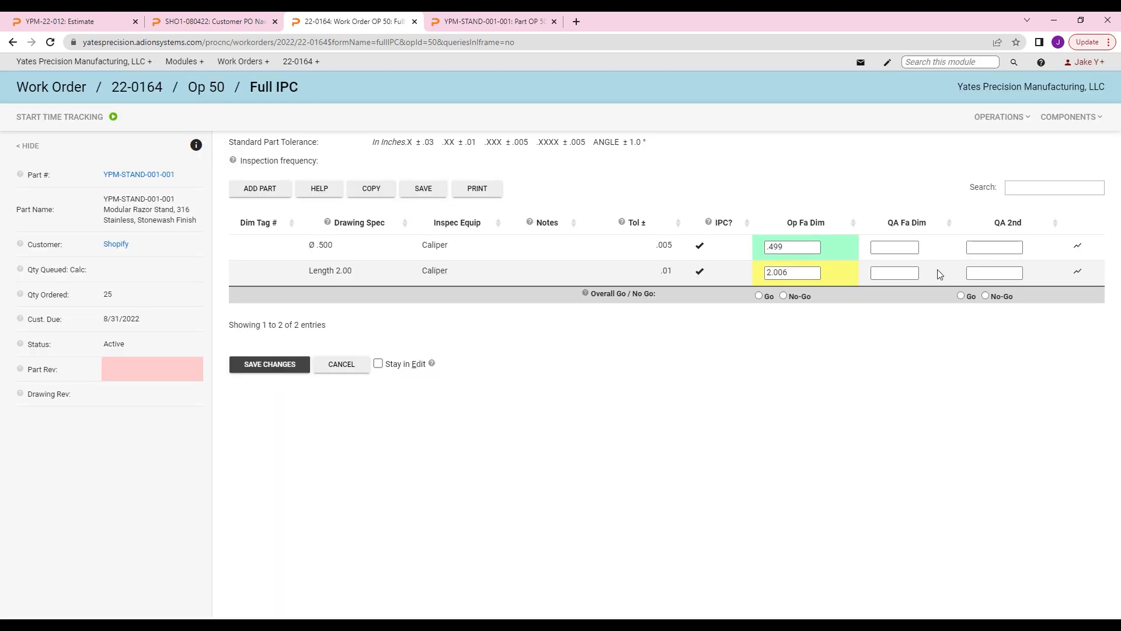
click(1001, 255)
text(98)
click(1015, 275)
text(2.001)
click(302, 368)
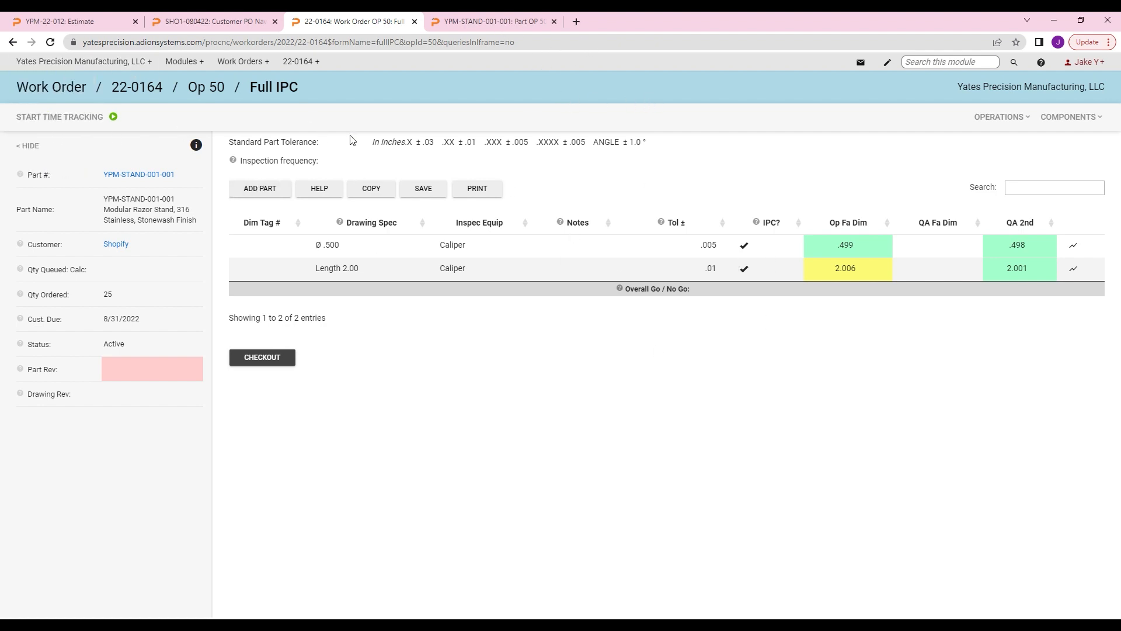
click(50, 42)
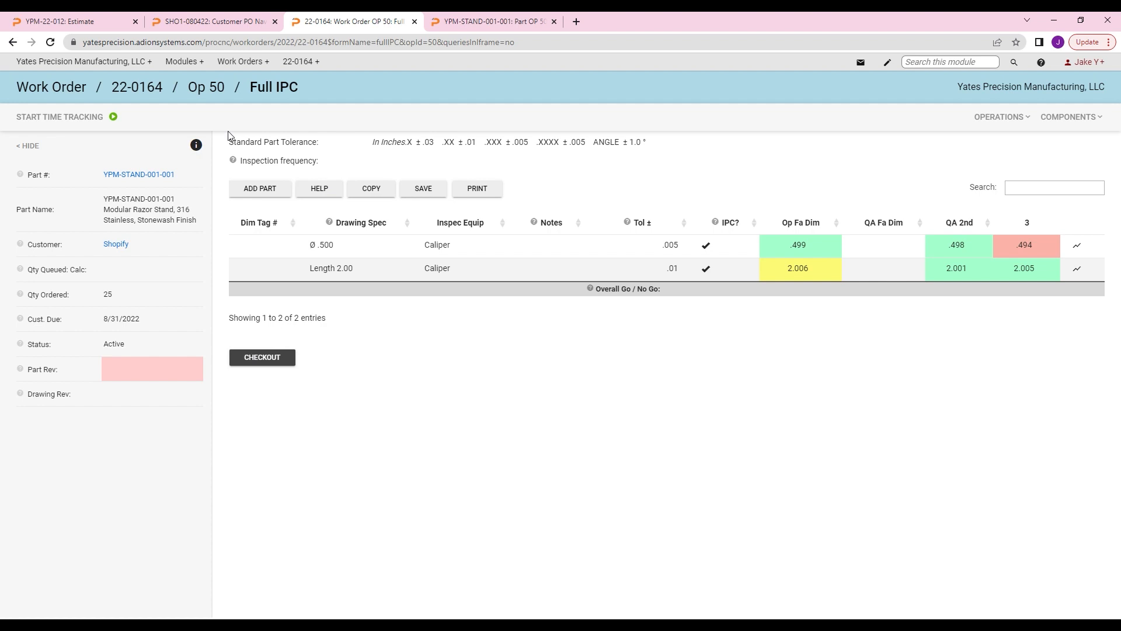
Step: Set Op 50's Total Complete and Qty Queued Next Op to 25, mark Break Down Complete and Complete, save, and review the work order's operations
click(146, 91)
scroll(440, 388, down, 1)
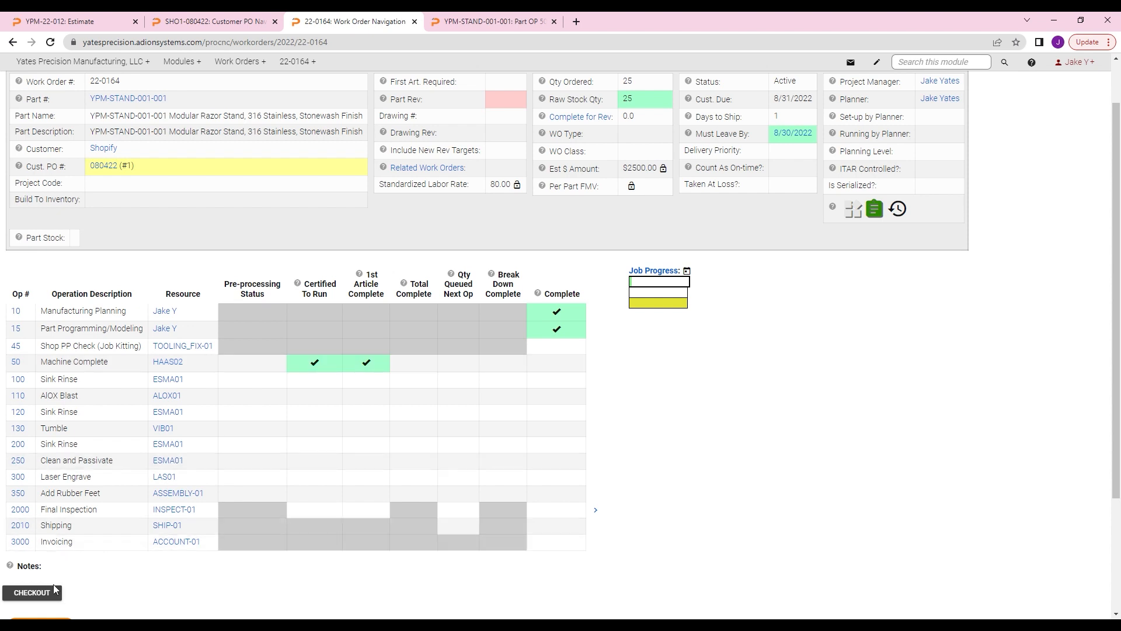
click(17, 362)
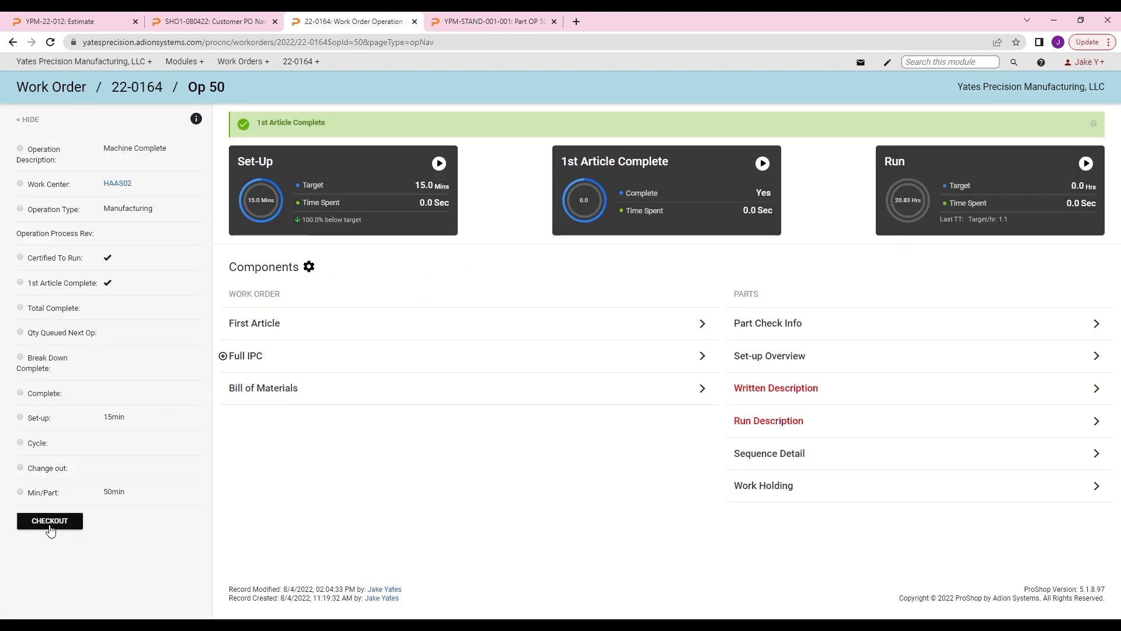
click(50, 521)
click(147, 328)
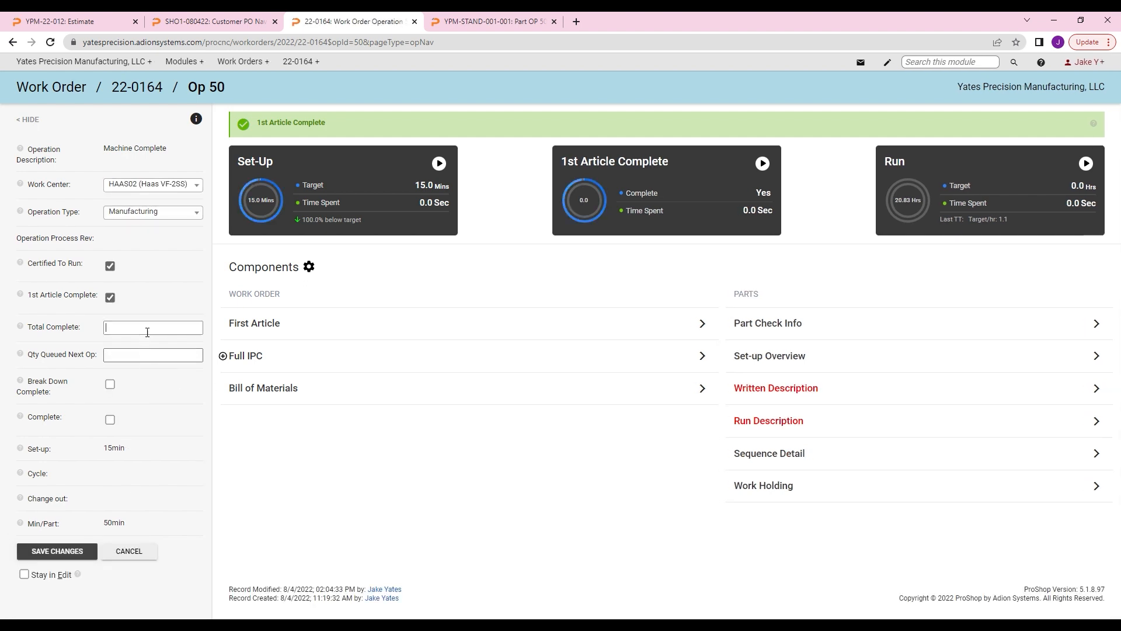
text(25)
click(144, 361)
click(110, 386)
click(111, 419)
click(82, 552)
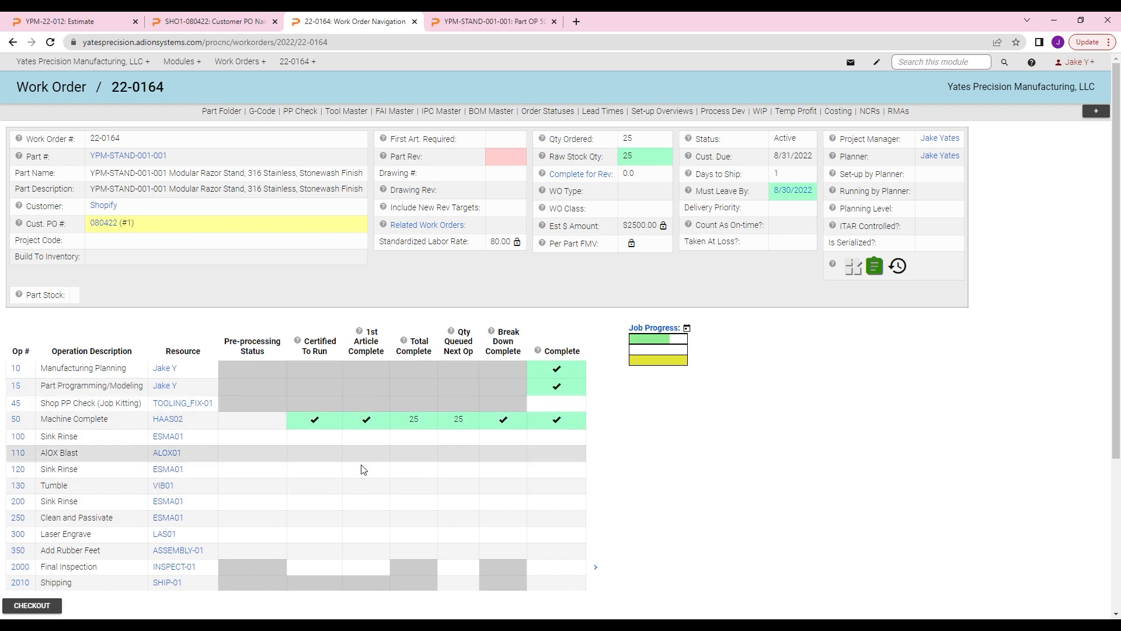
scroll(532, 466, down, 1)
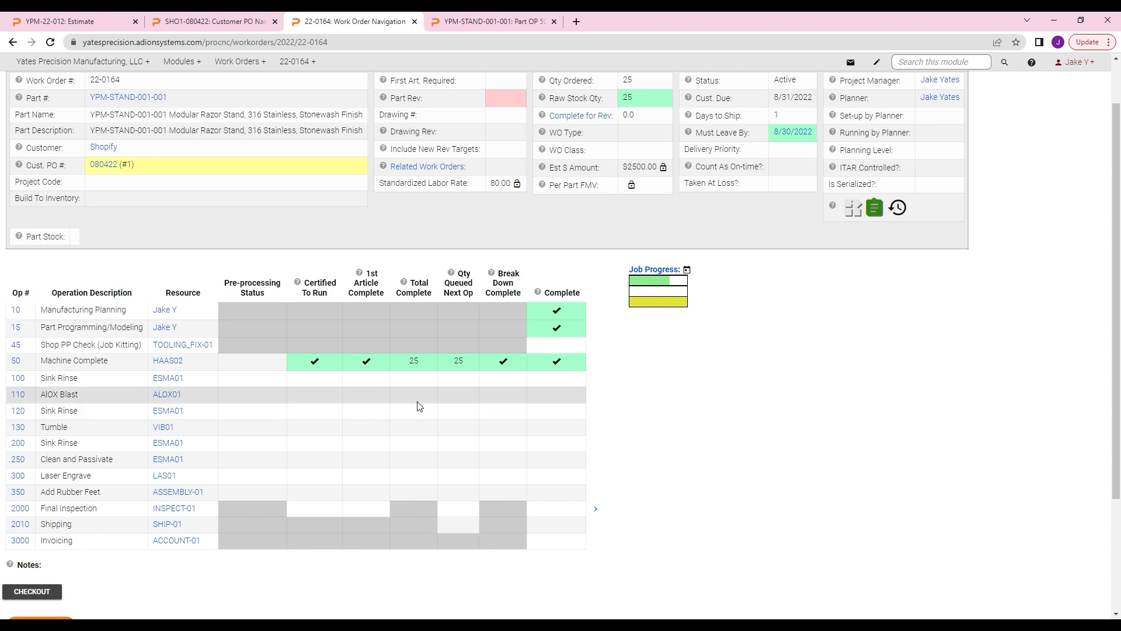
scroll(418, 403, up, 1)
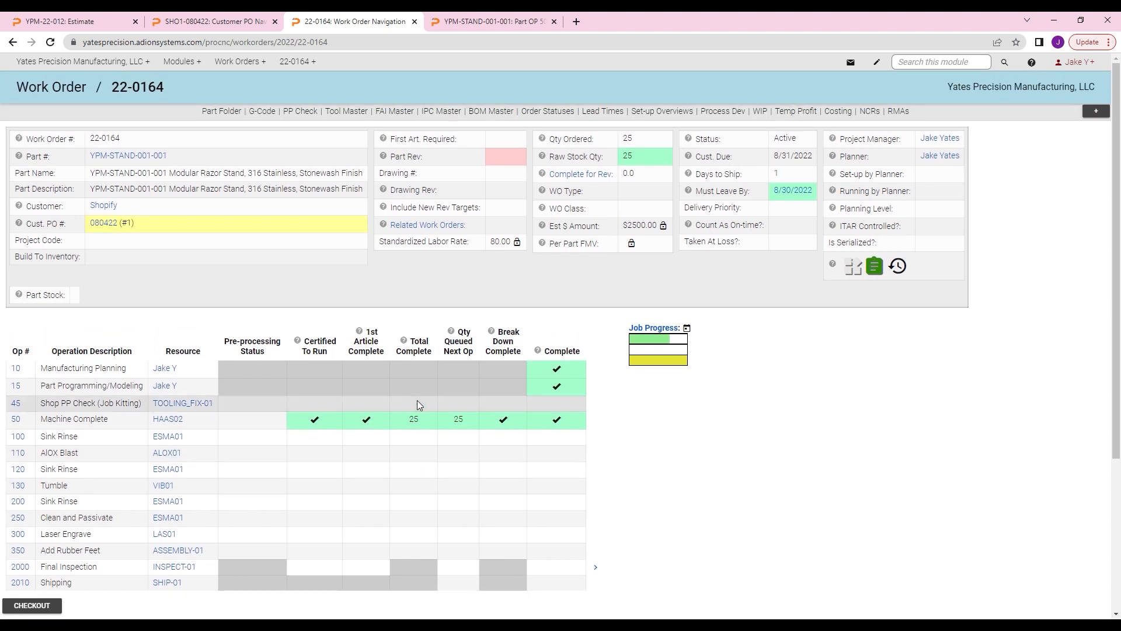